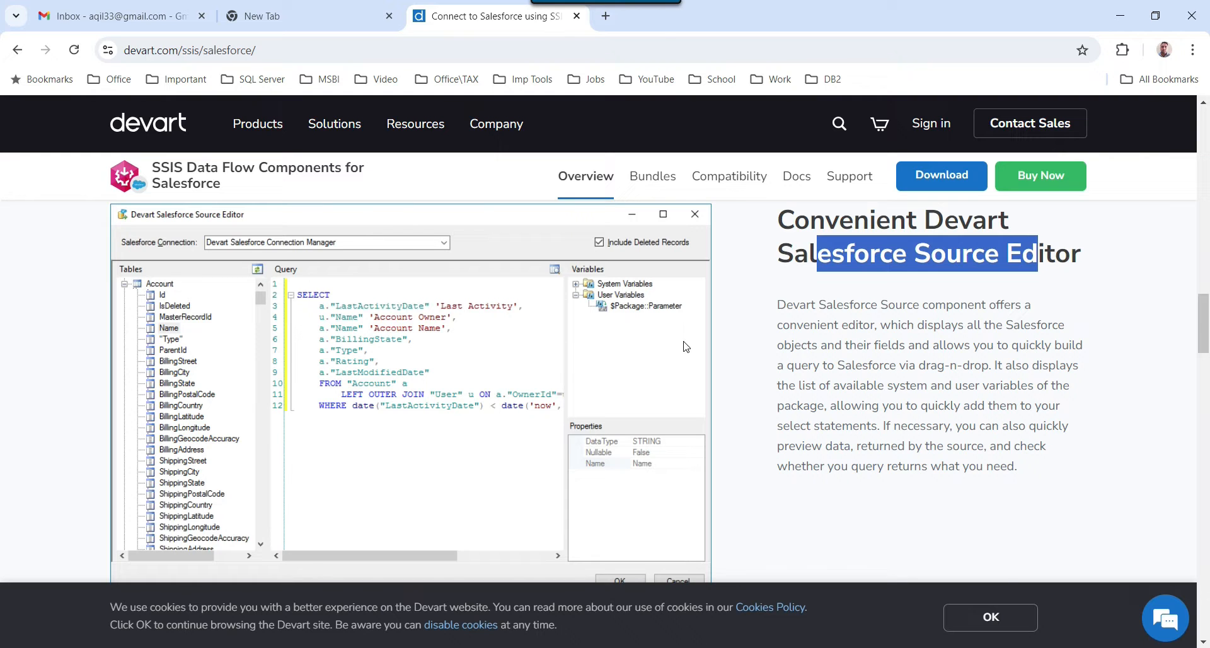
Scroll through the Devart page's Salesforce Destination and 'Check out other tools' sections.
scroll(880, 370, "down", 3)
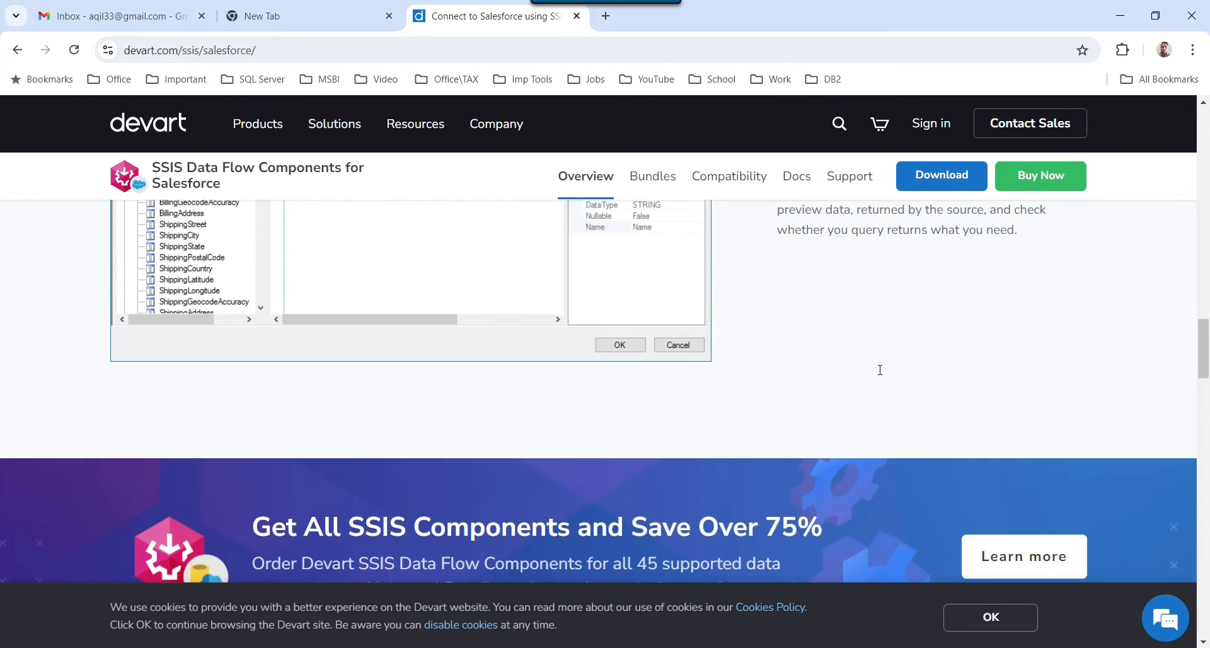
scroll(881, 374, "up", 3)
scroll(889, 381, "down", 12)
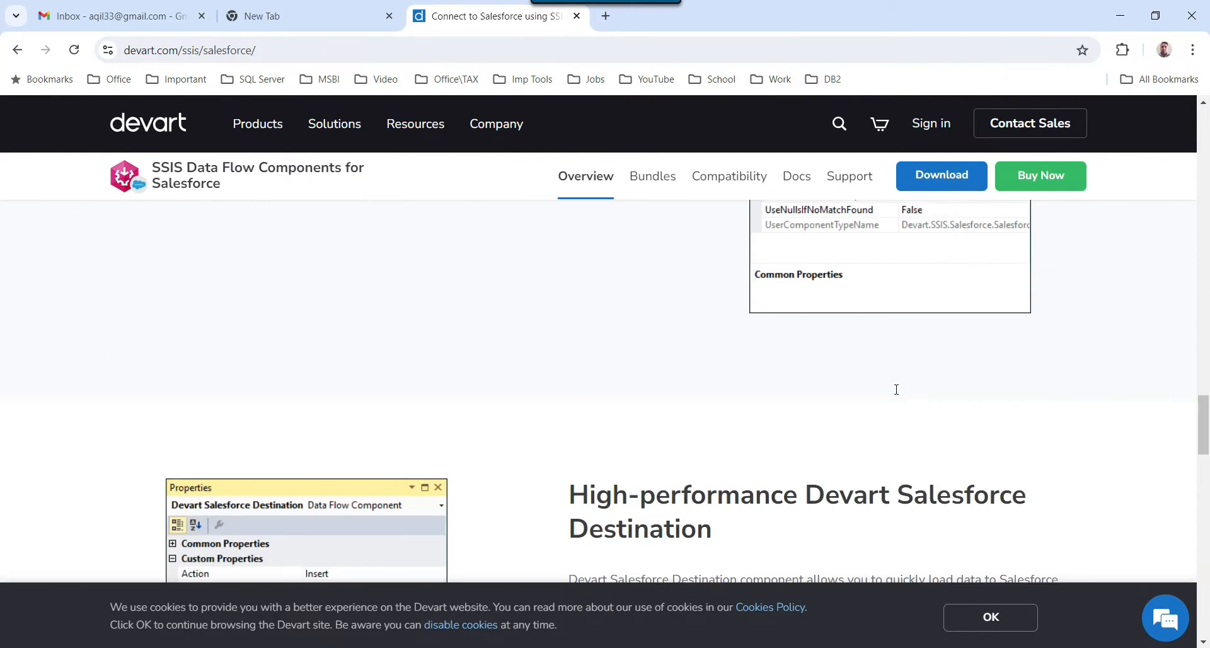
scroll(897, 394, "up", 1)
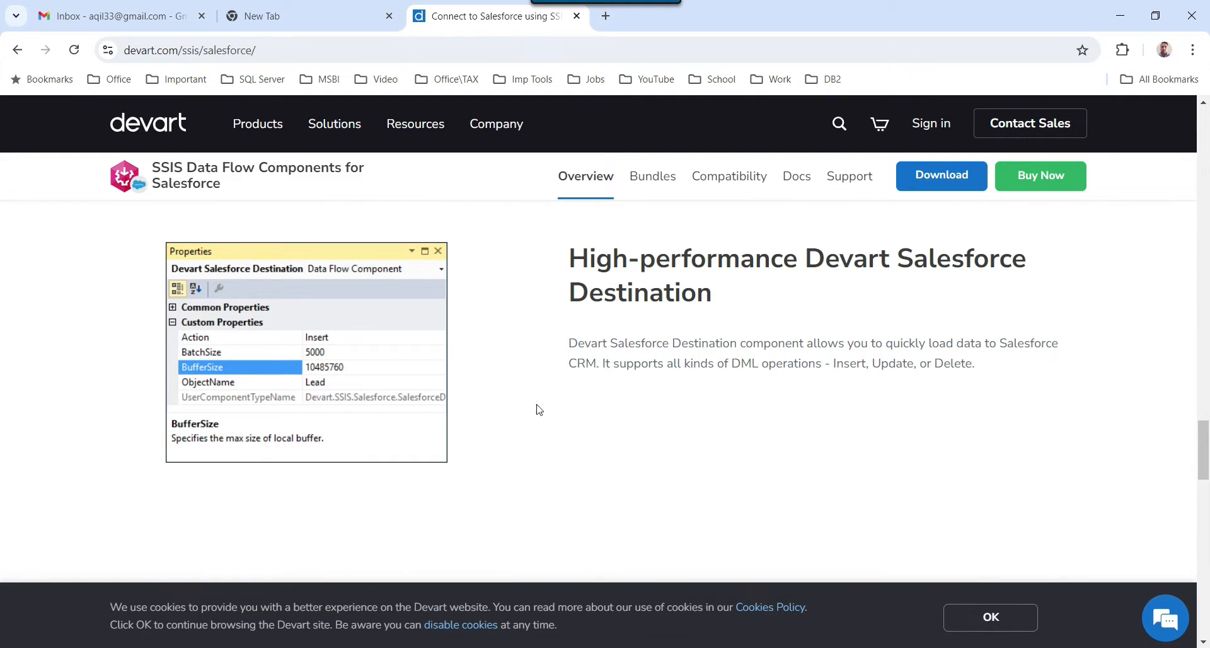
scroll(788, 366, "down", 12)
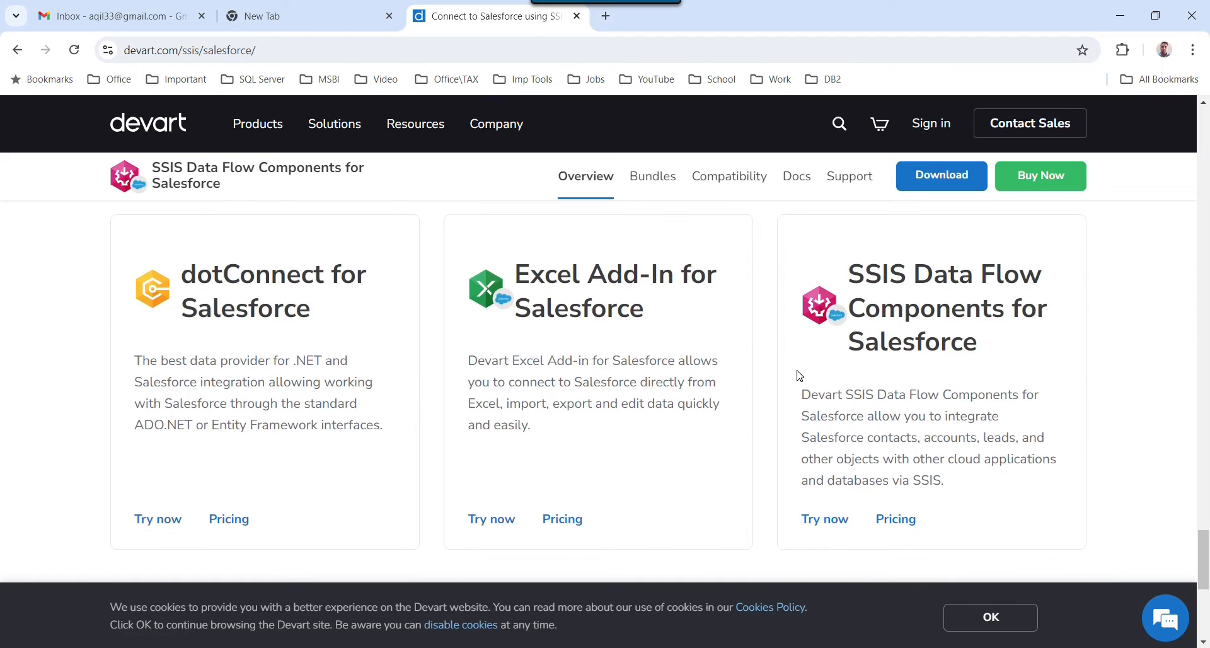
scroll(798, 376, "up", 4)
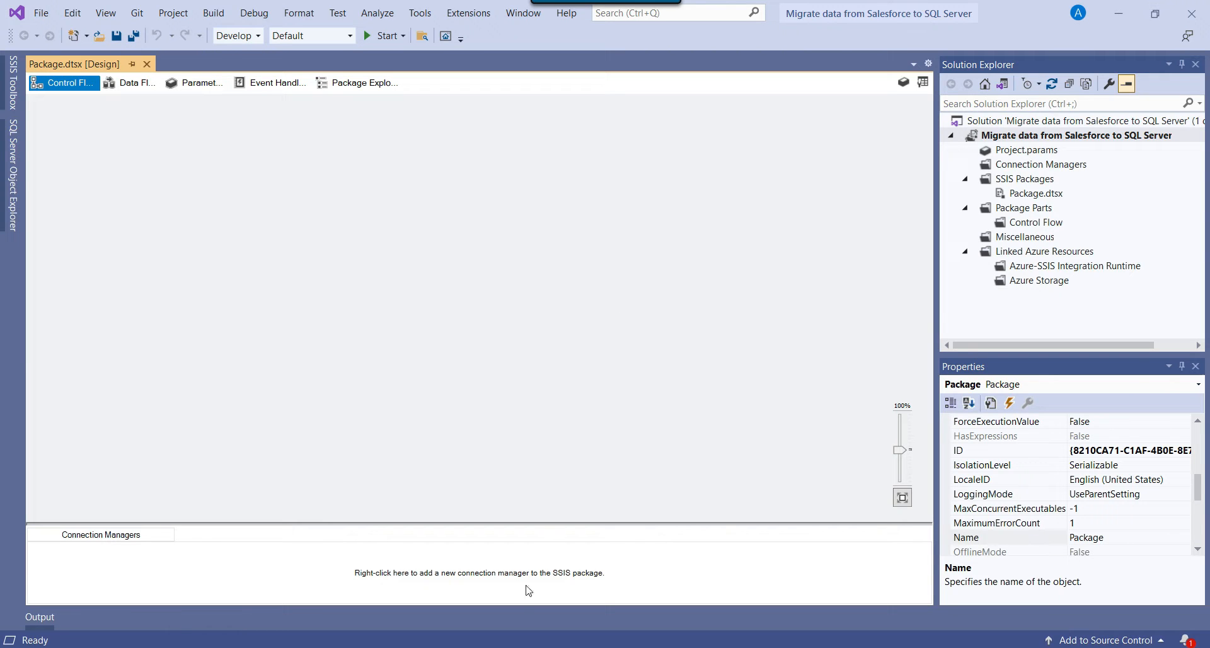
Open the Salesforce login page in a new browser tab via 'sales' and log in with saved credentials.
key("alt+Tab")
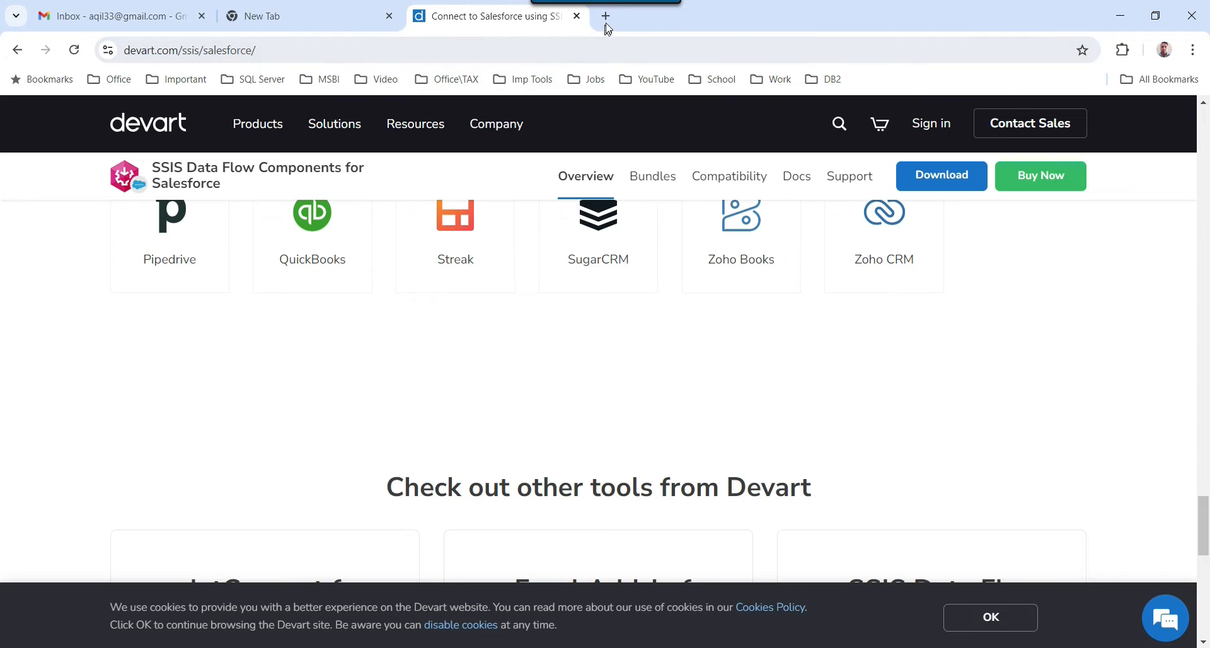
key("ctrl+t")
type("sales")
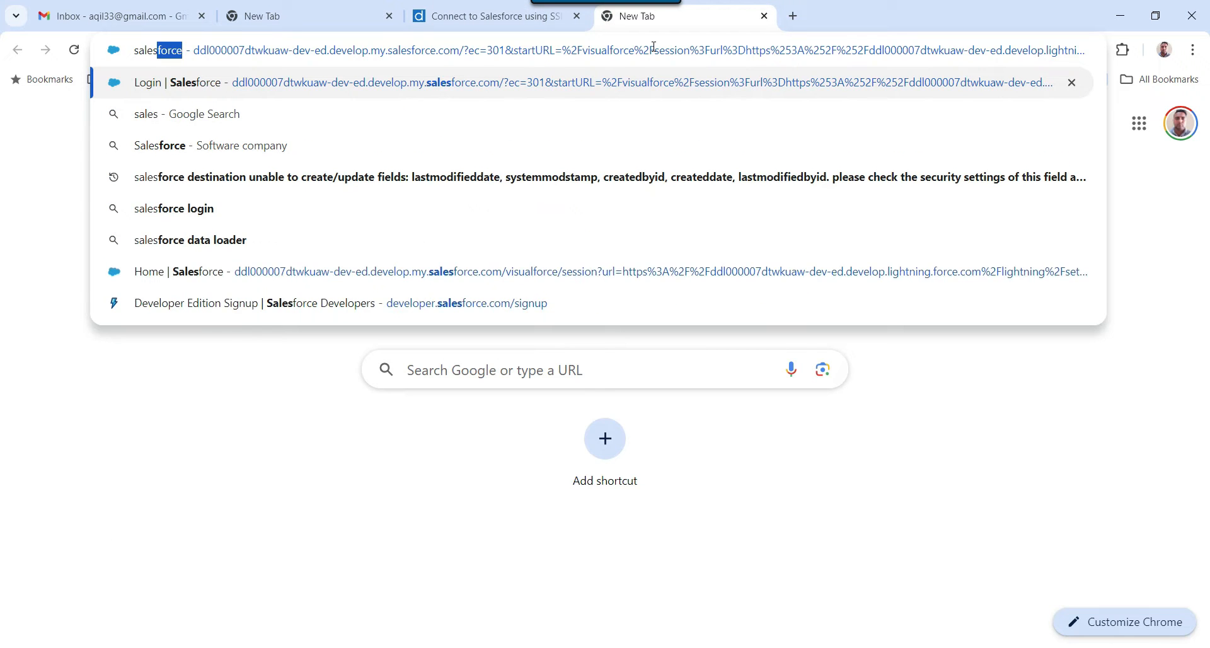
key("Return")
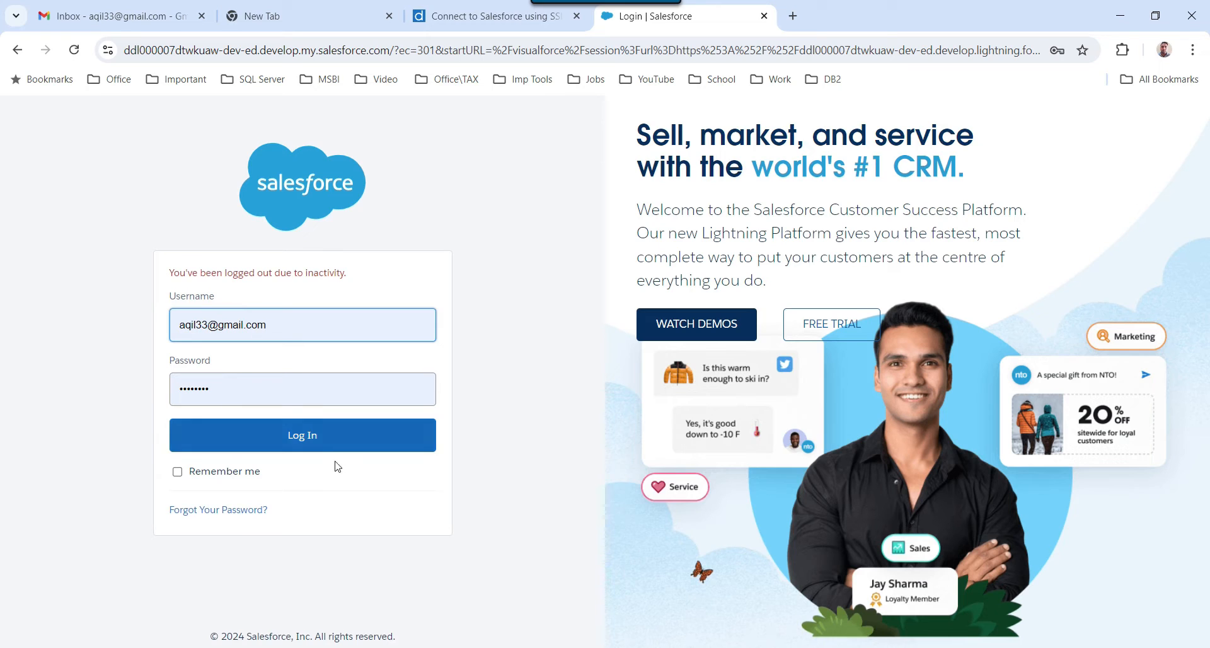
left_click(327, 446)
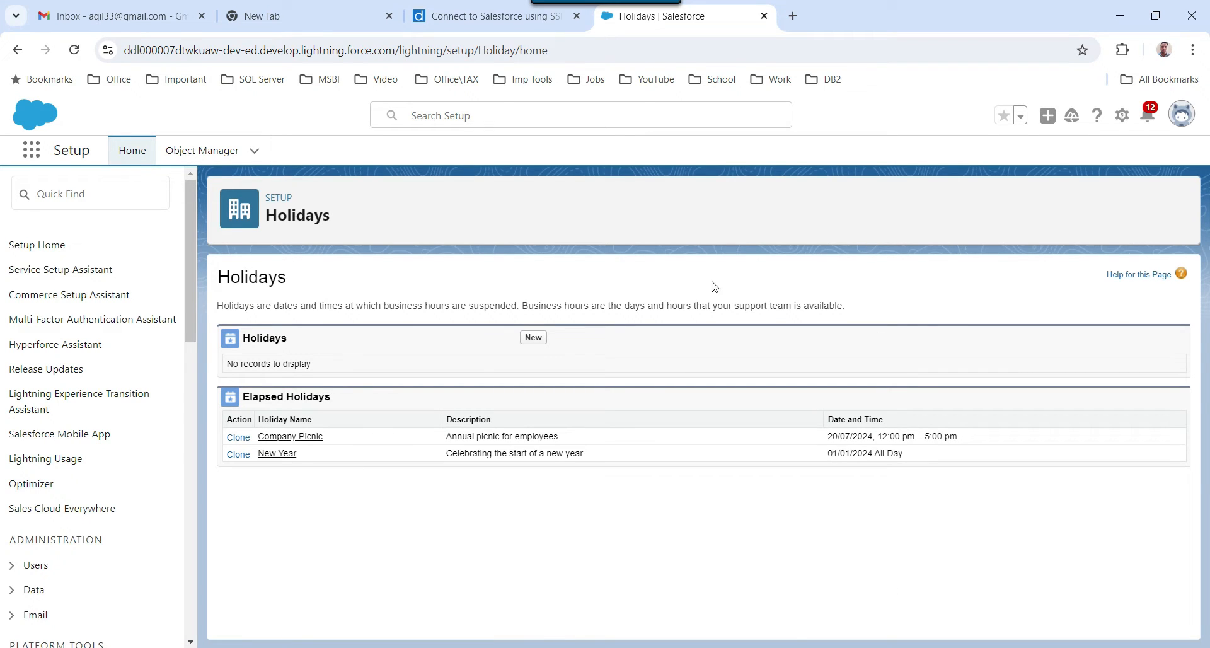
Go to Object Manager and scroll through the object list starting with Account.
left_click(205, 151)
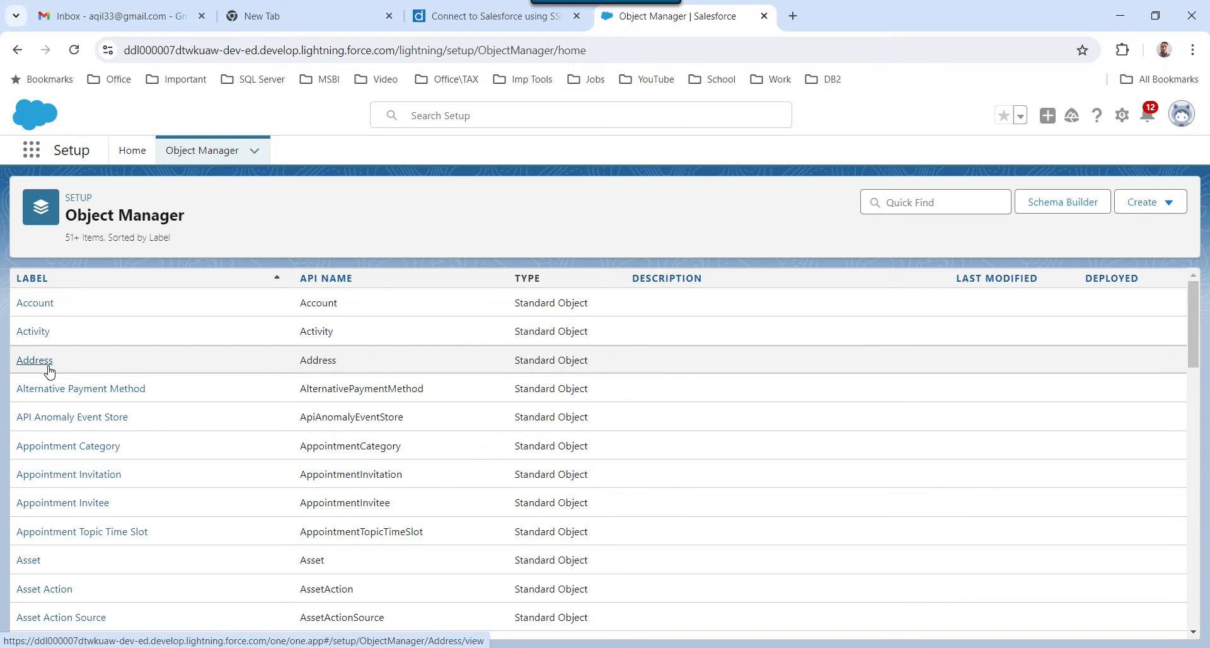
scroll(49, 372, "down", 7)
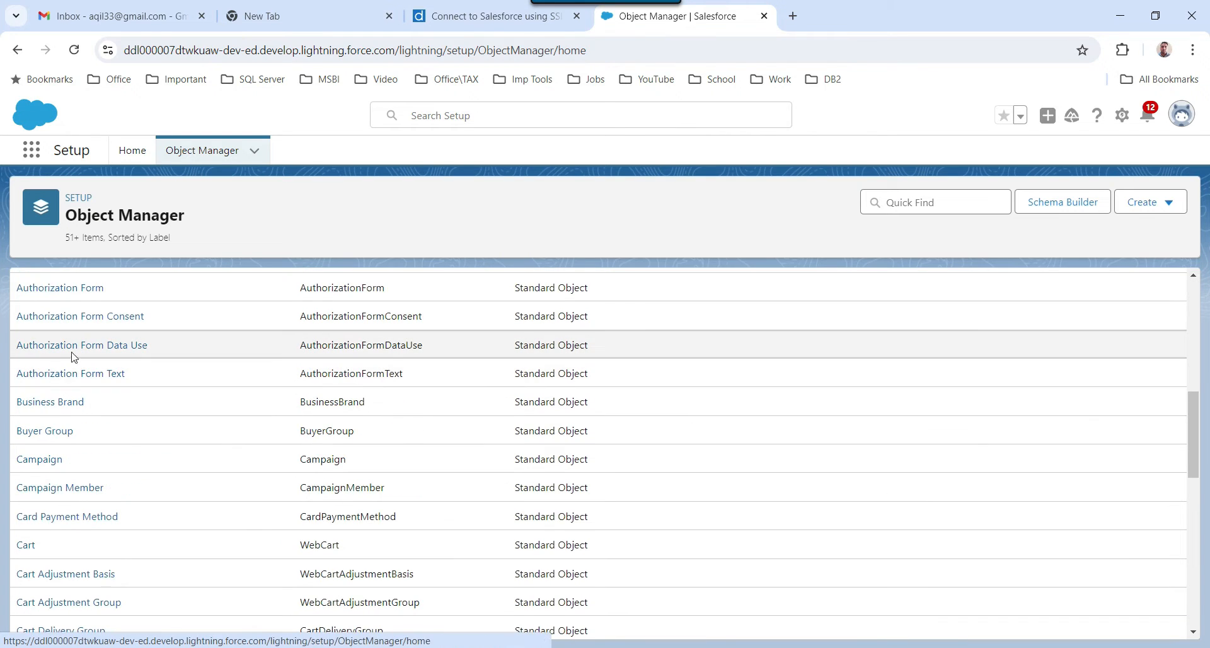
scroll(29, 542, "down", 3)
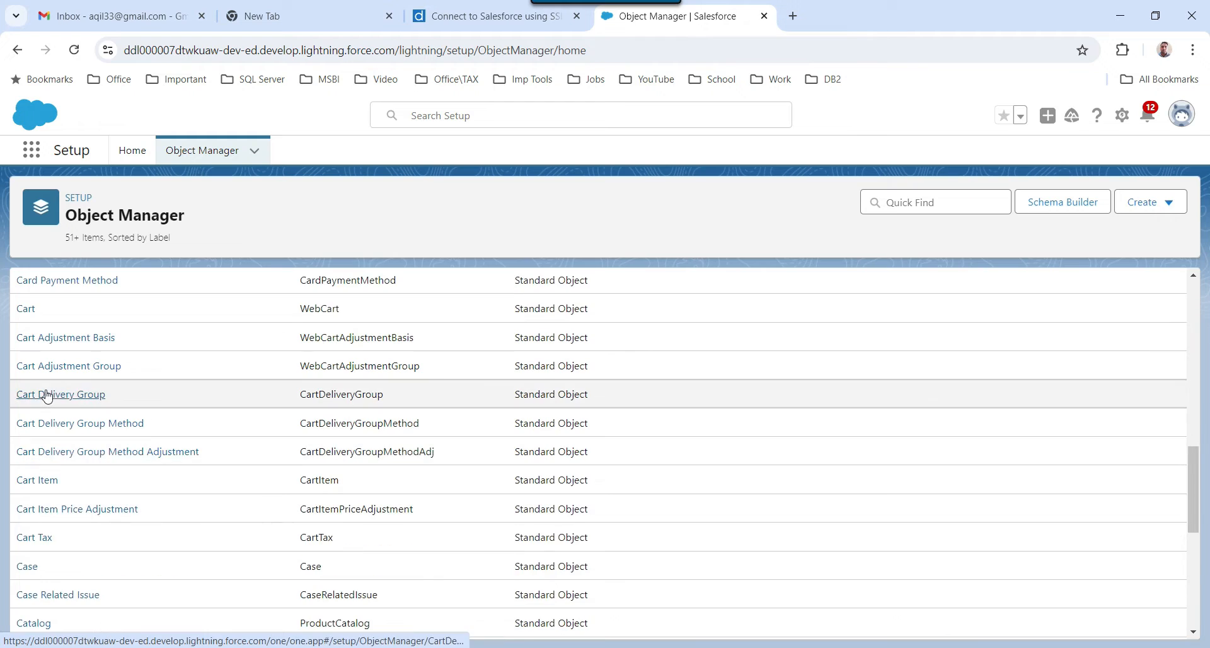
scroll(31, 535, "up", 10)
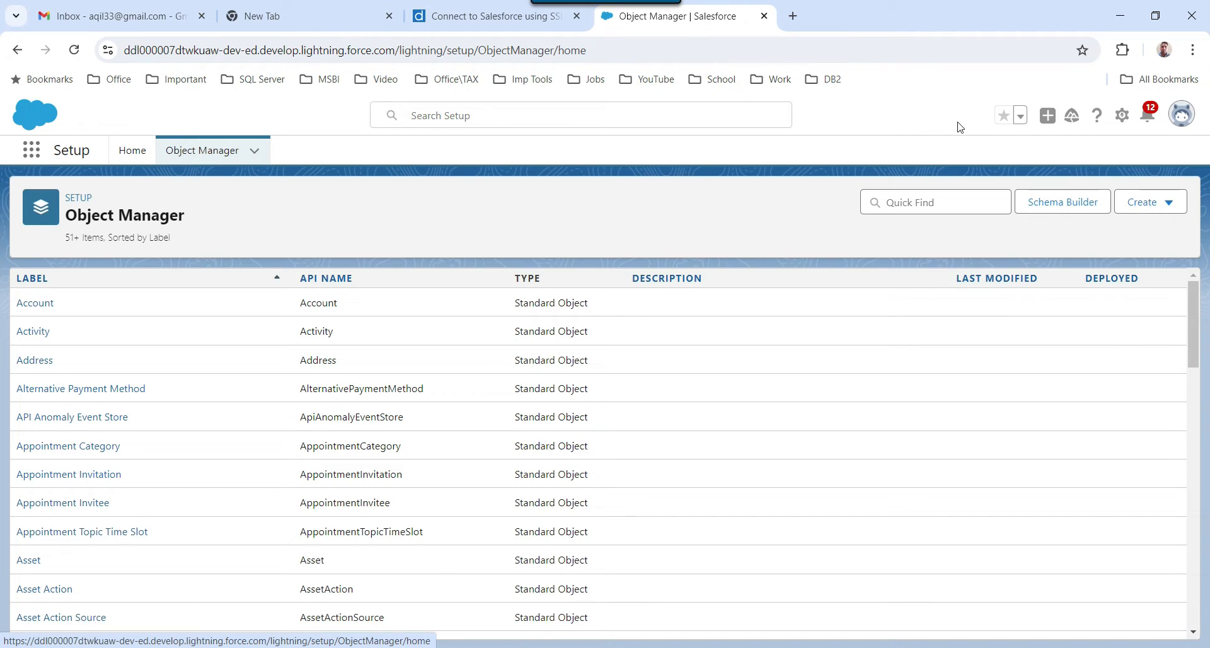
Launch the Developer Console from the gear menu, ready its Query Editor, then bring up the Notepad++ notes.
left_click(1121, 118)
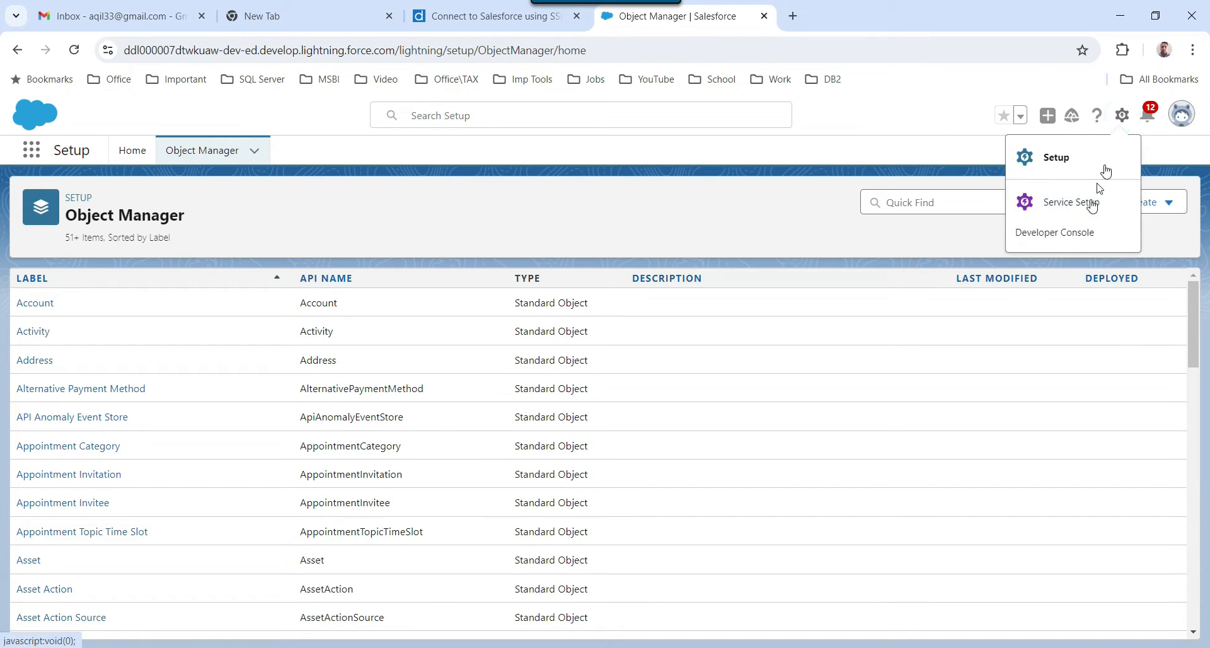
left_click(1046, 233)
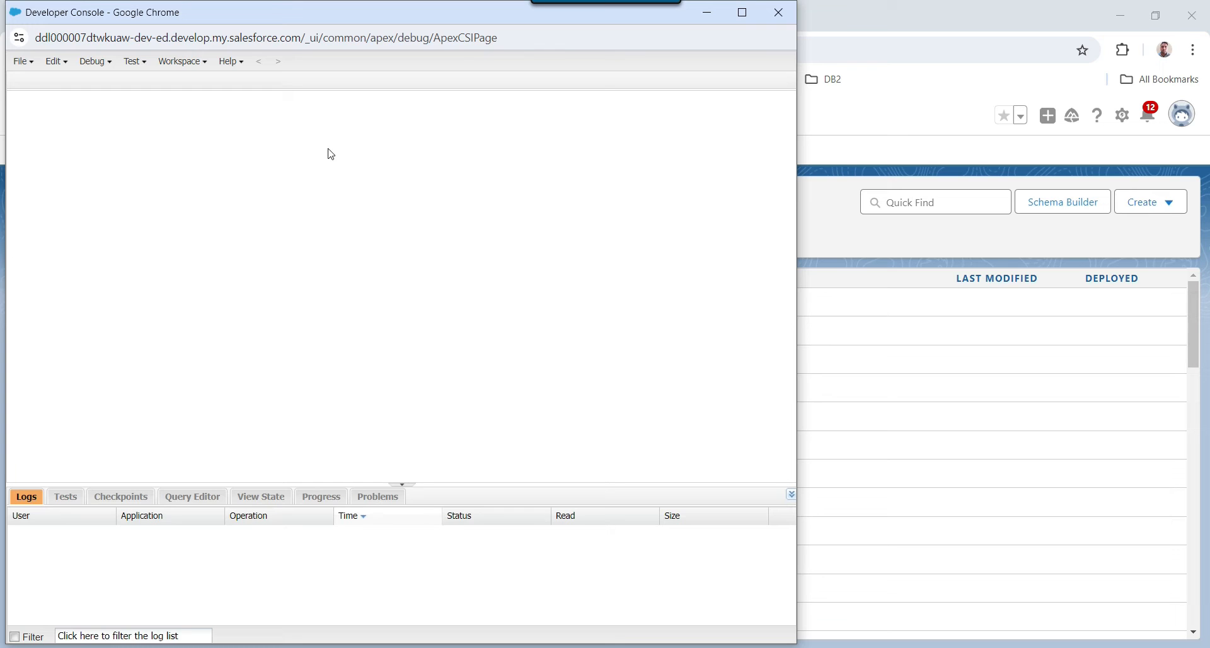
left_click_drag(273, 15, 346, 21)
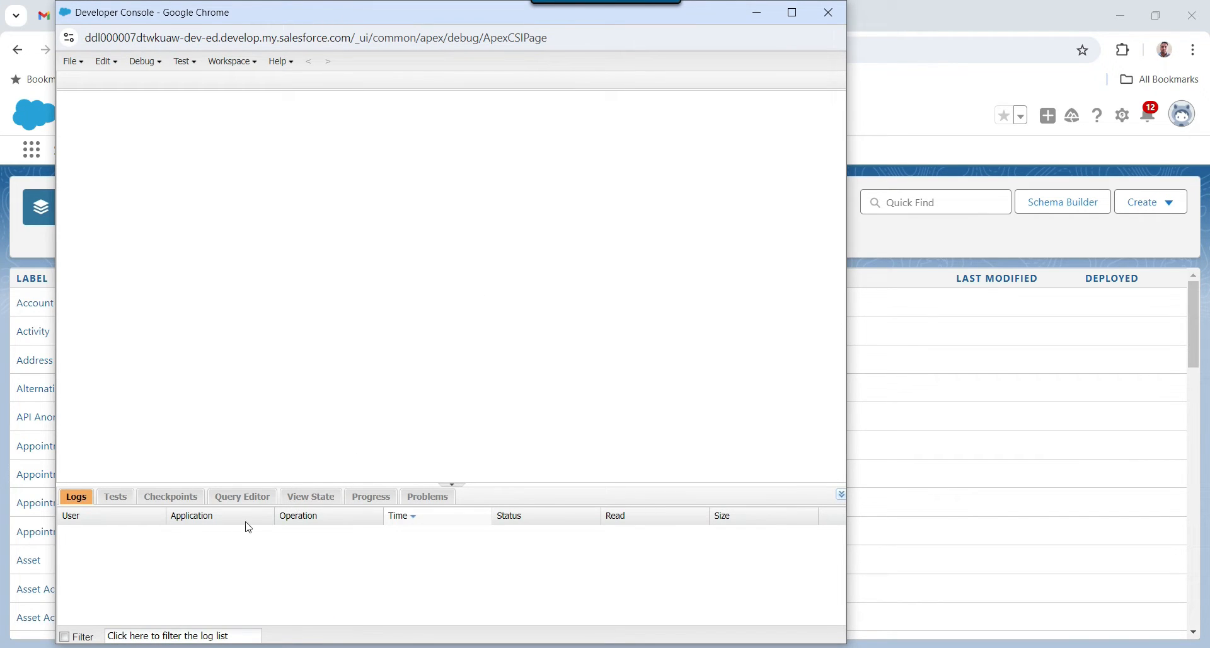
left_click(241, 504)
left_click(229, 529)
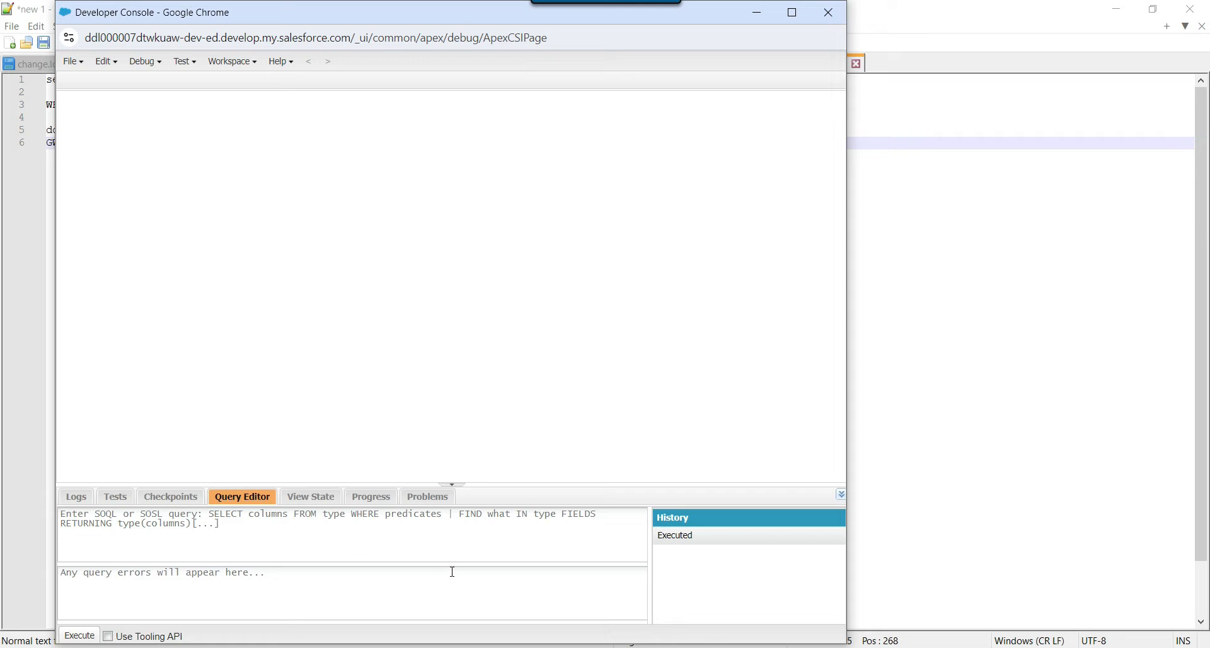
key("alt+Tab")
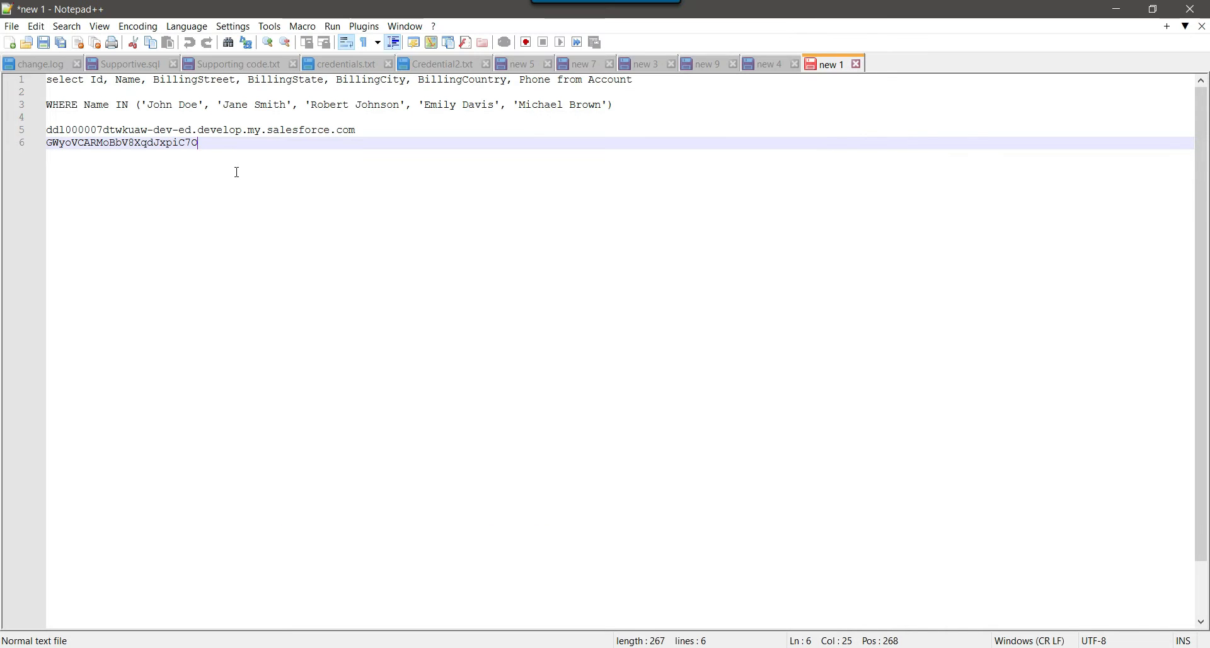
Copy the Account SOQL query from Notepad++ into the Query Editor and execute it, returning 13 rows.
left_click(647, 77)
left_click_drag(647, 77, 46, 81)
key("ctrl+c")
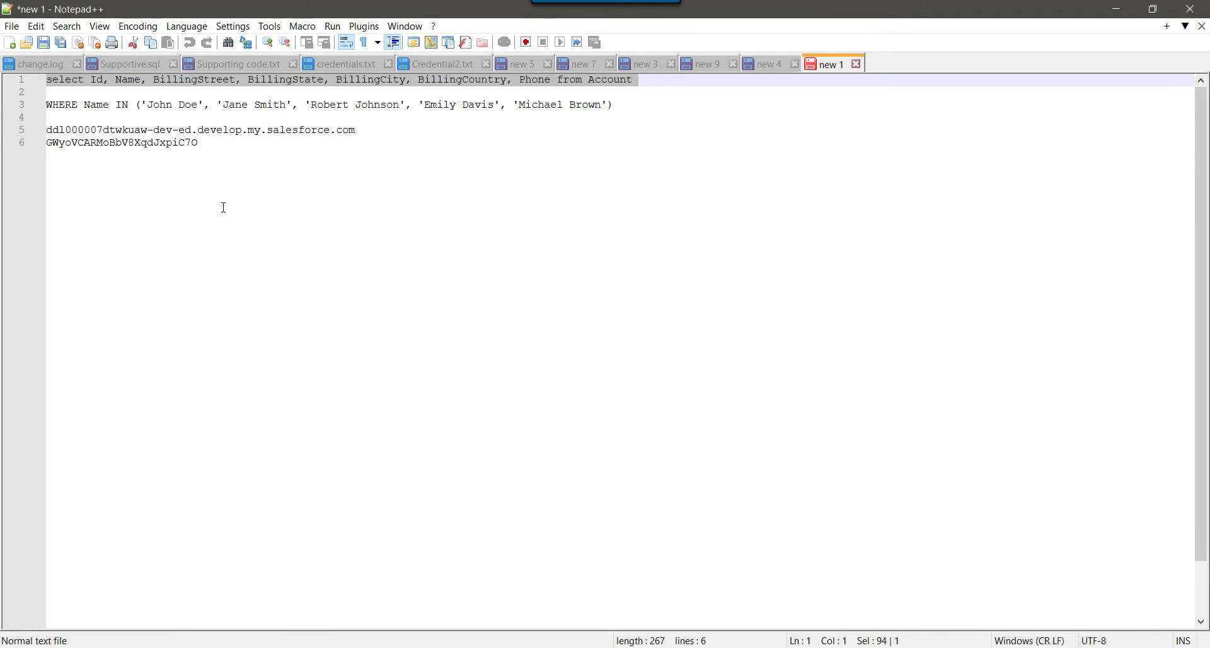
key("alt+Tab")
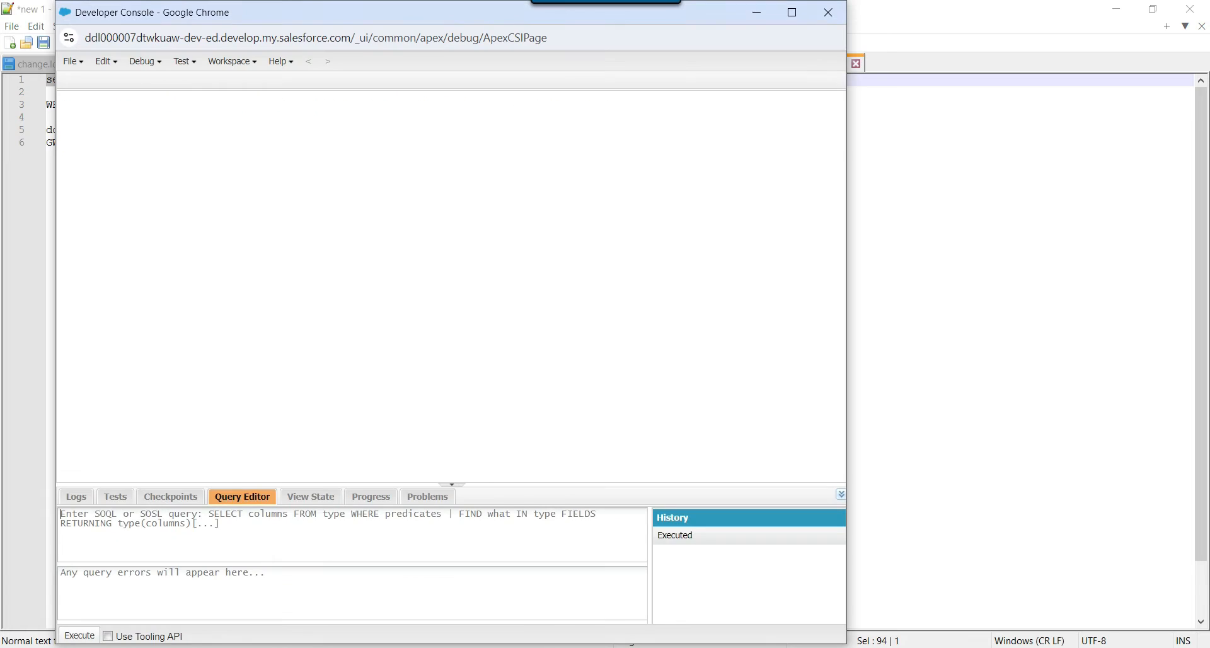
left_click(401, 531)
key("ctrl+v")
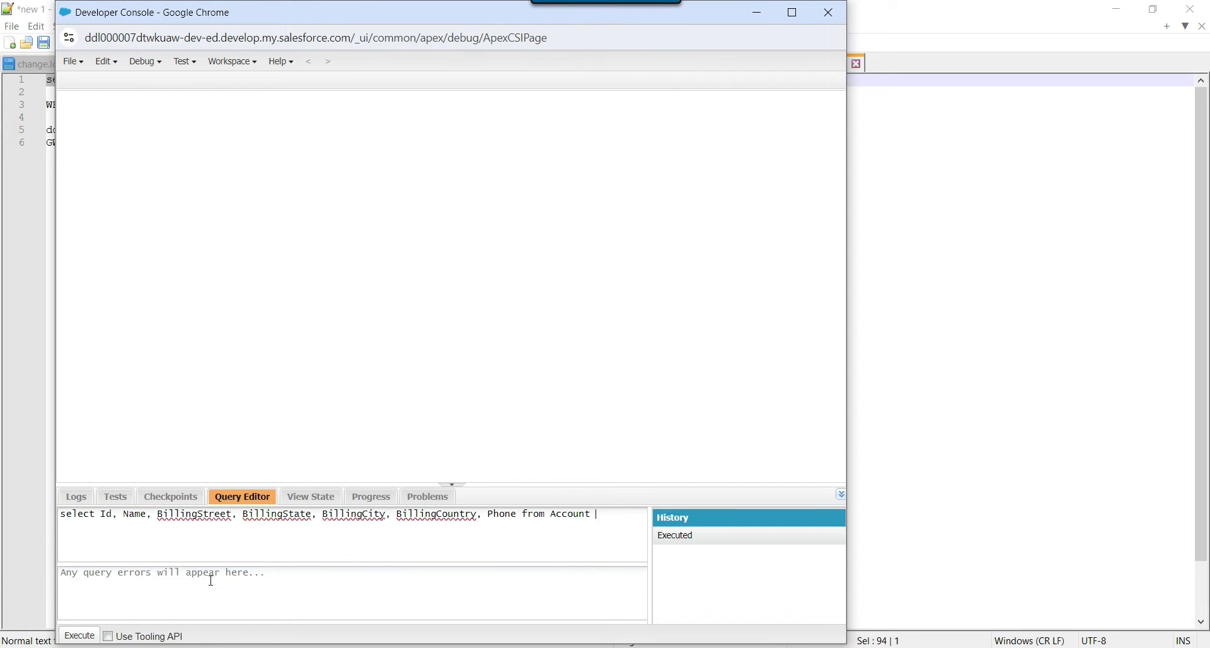
left_click(92, 637)
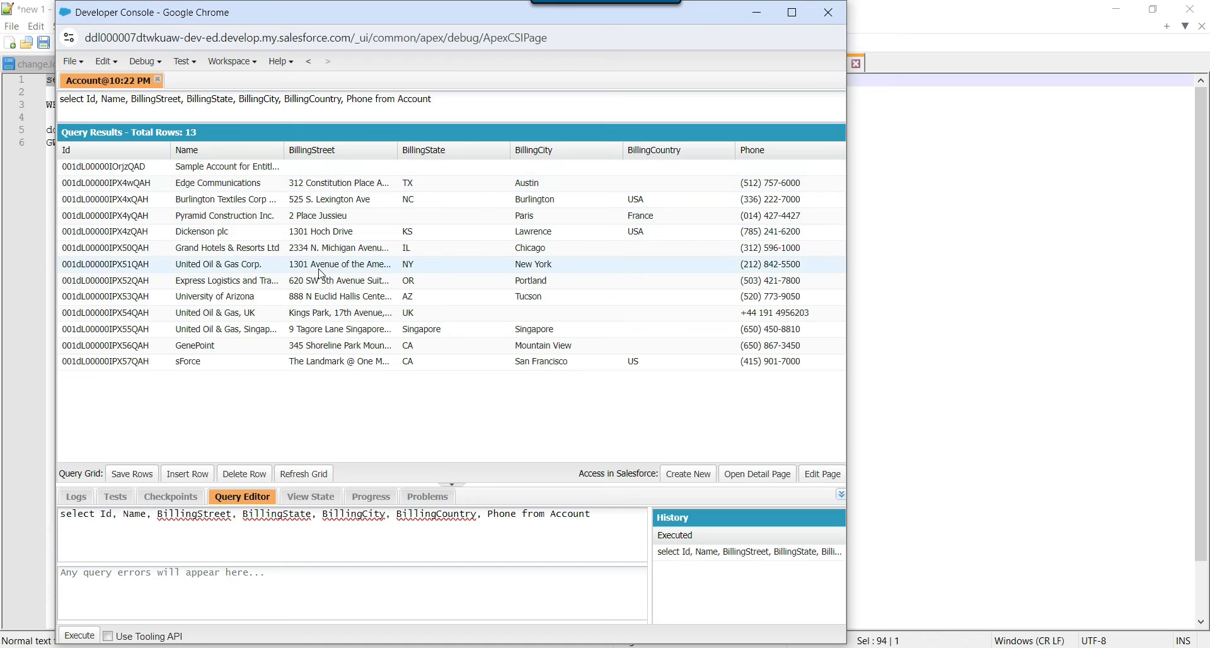
Review the query's field list, then switch to Visual Studio's empty Package.dtsx Control Flow.
left_click_drag(607, 514, 117, 513)
left_click(611, 529)
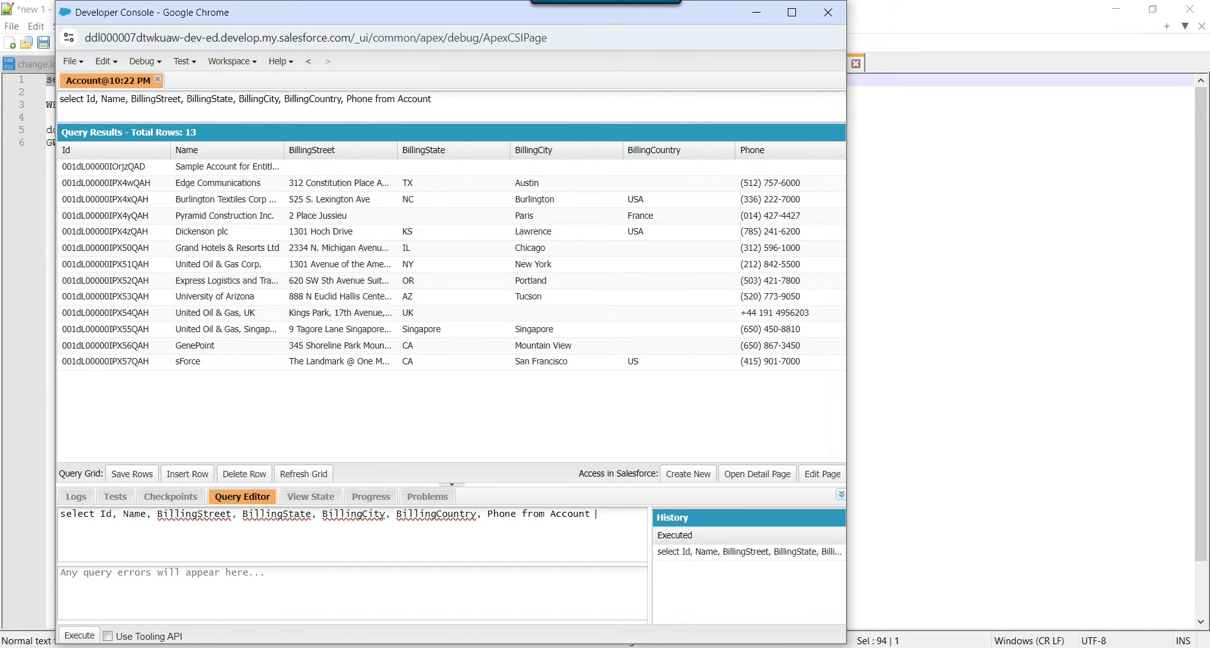
left_click(687, 647)
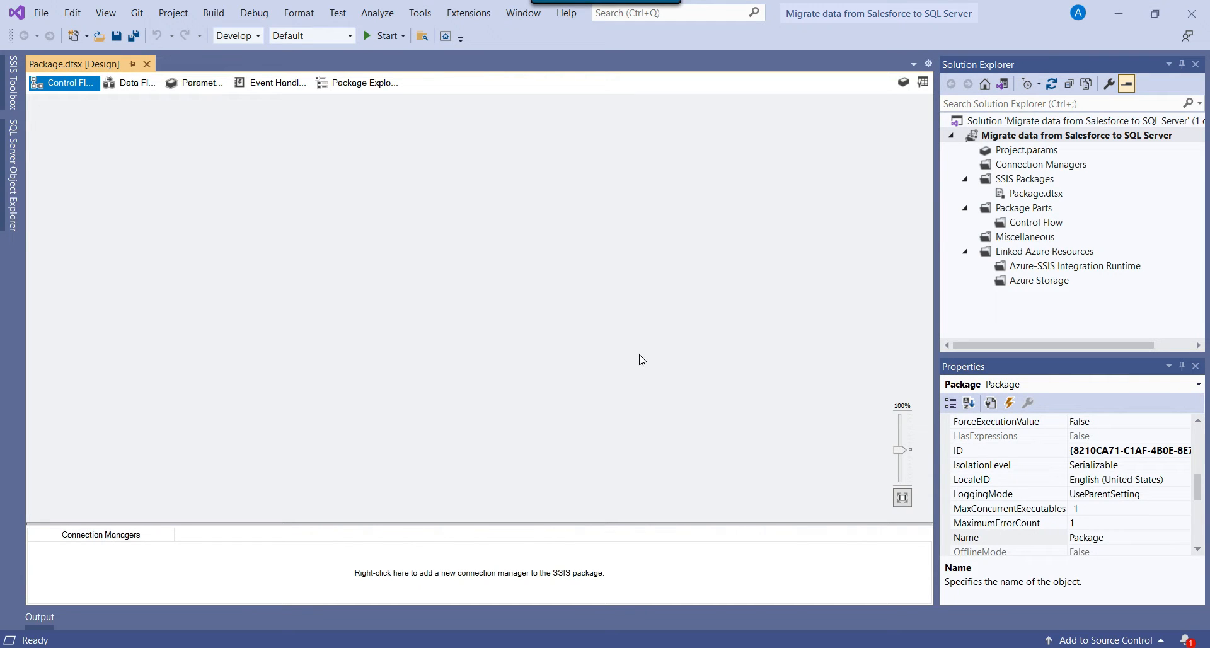
Add a Data Flow Task named 'Salesforce to SQL Server' from the SSIS Toolbox and open its data flow.
left_click(923, 82)
left_click_drag(76, 118, 191, 139)
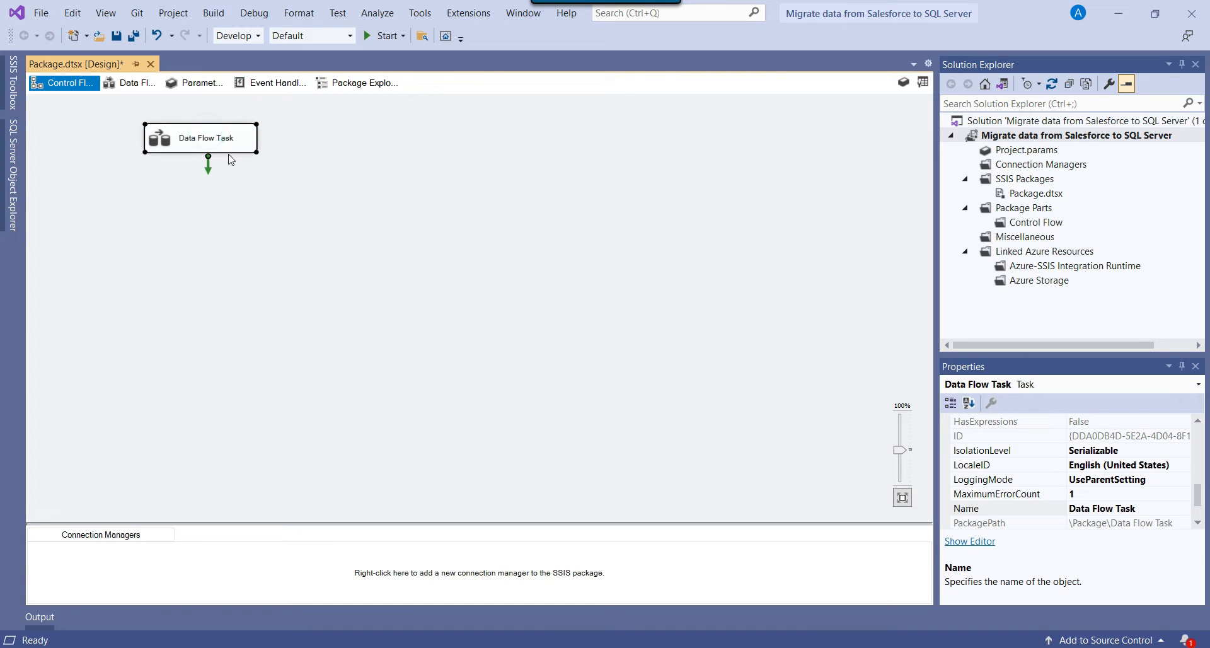
type("Salesforce to SQL Server")
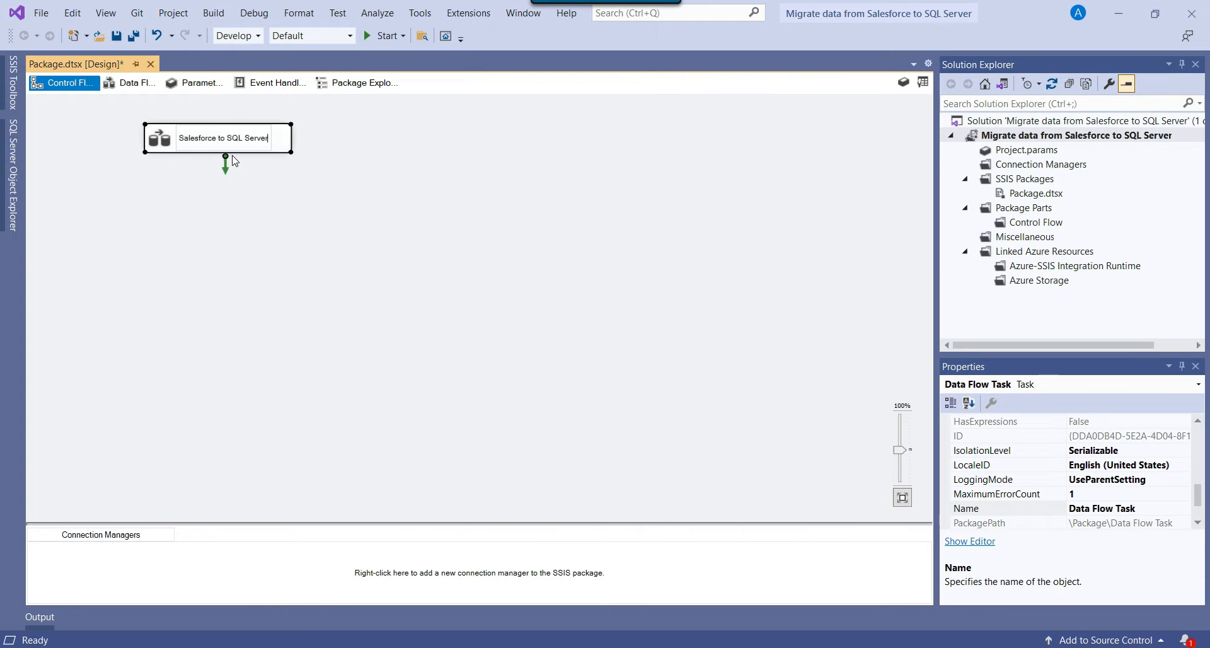
left_click(287, 261)
double_click(183, 143)
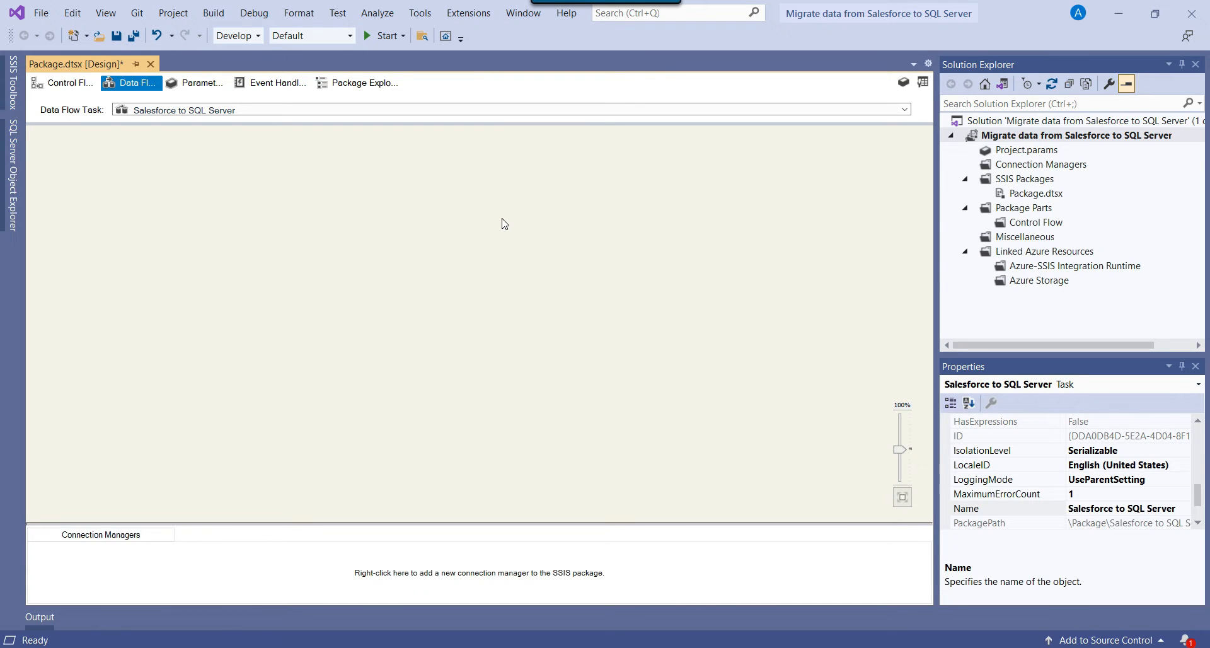
Find 'sales' in the SSIS Toolbox, place a Devart Salesforce Source in the data flow, and open its editor.
left_click(922, 81)
left_click(129, 81)
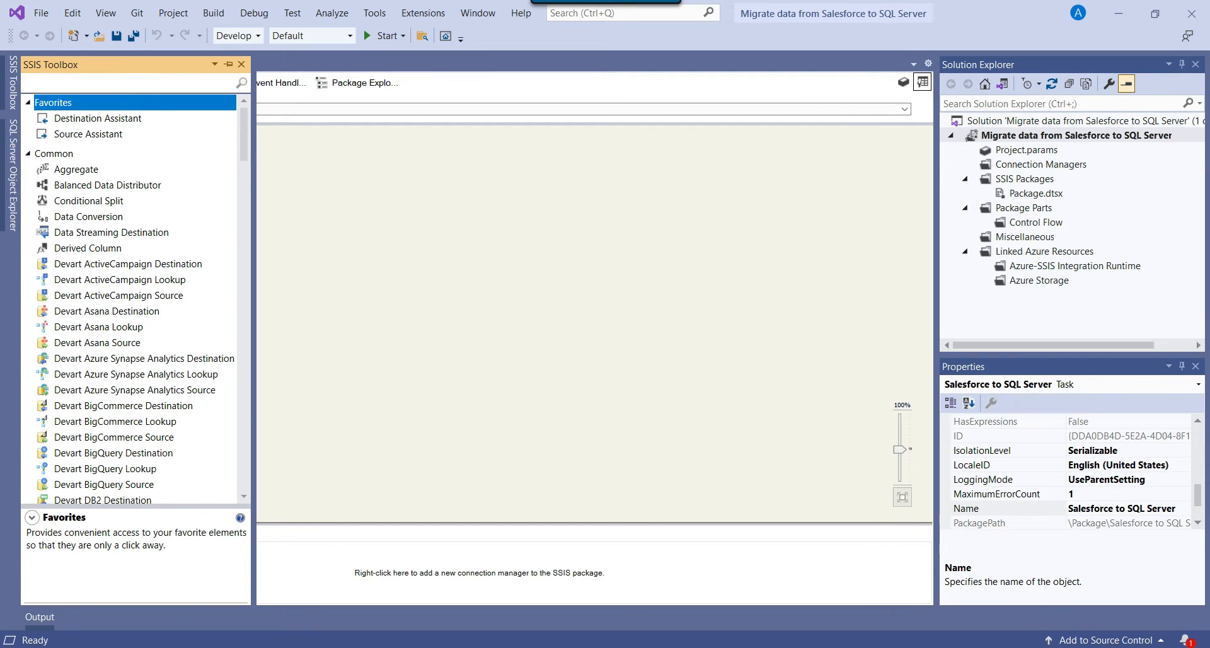
type("sales")
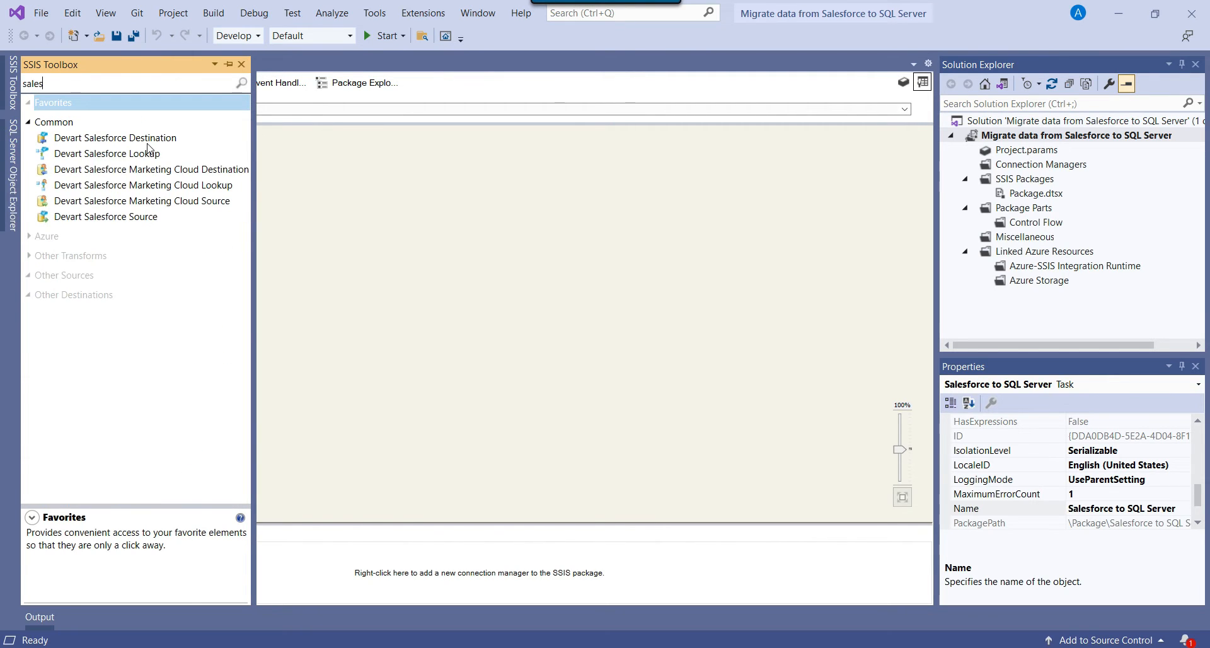
left_click(85, 221)
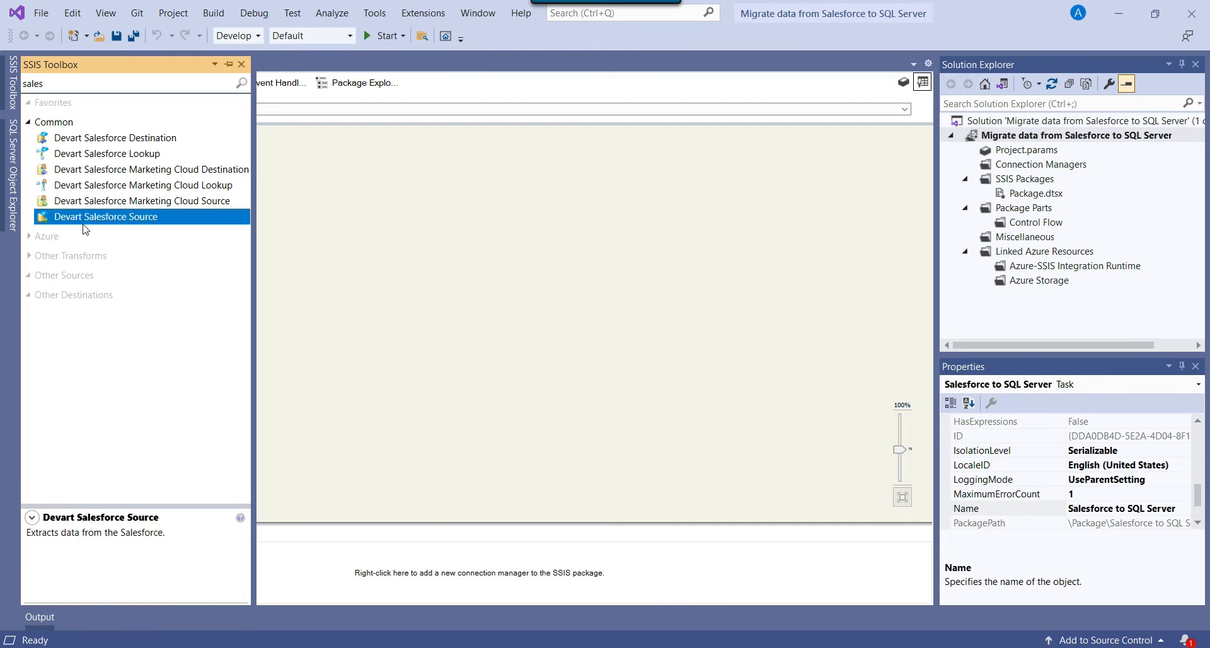
left_click_drag(154, 225, 449, 157)
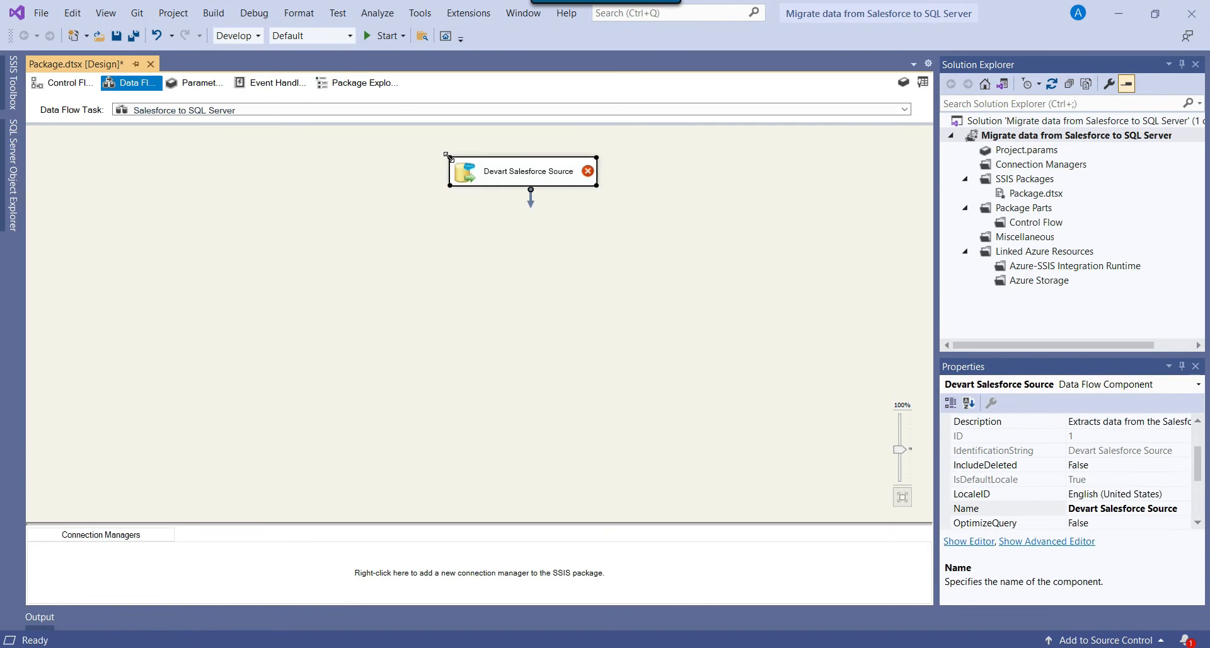
right_click(500, 172)
left_click(542, 187)
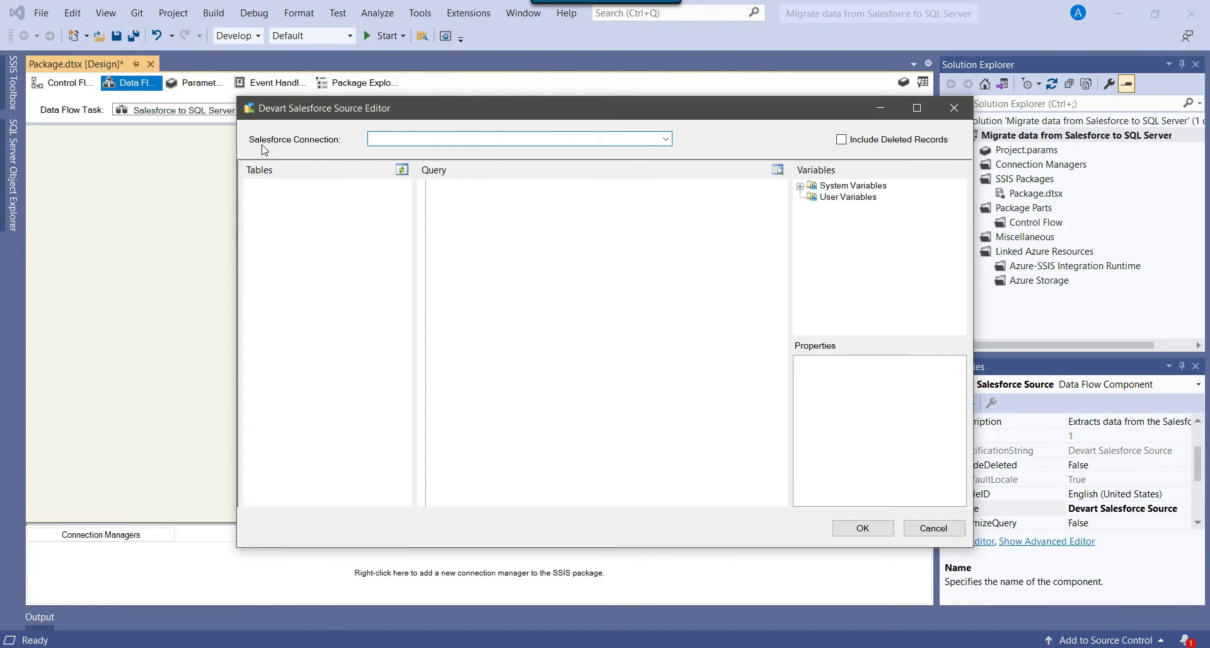
Create a new Devart Salesforce connection manager for the source, then switch to the Gmail inbox tab.
left_click(667, 141)
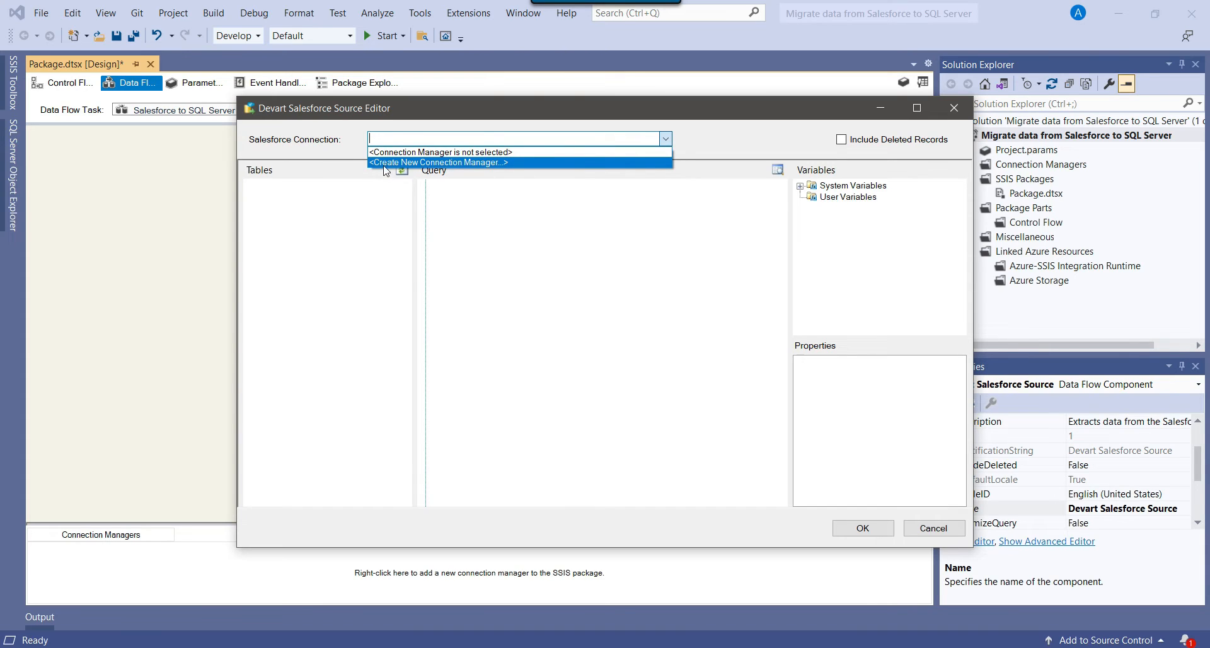
left_click(480, 163)
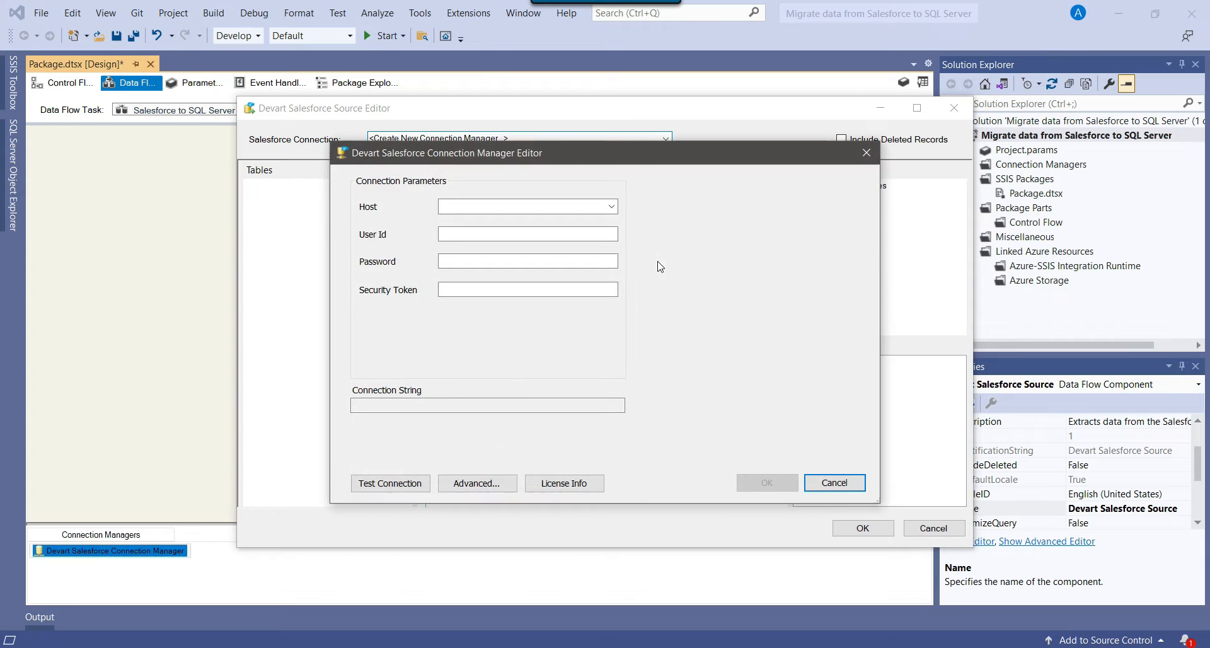
left_click(508, 204)
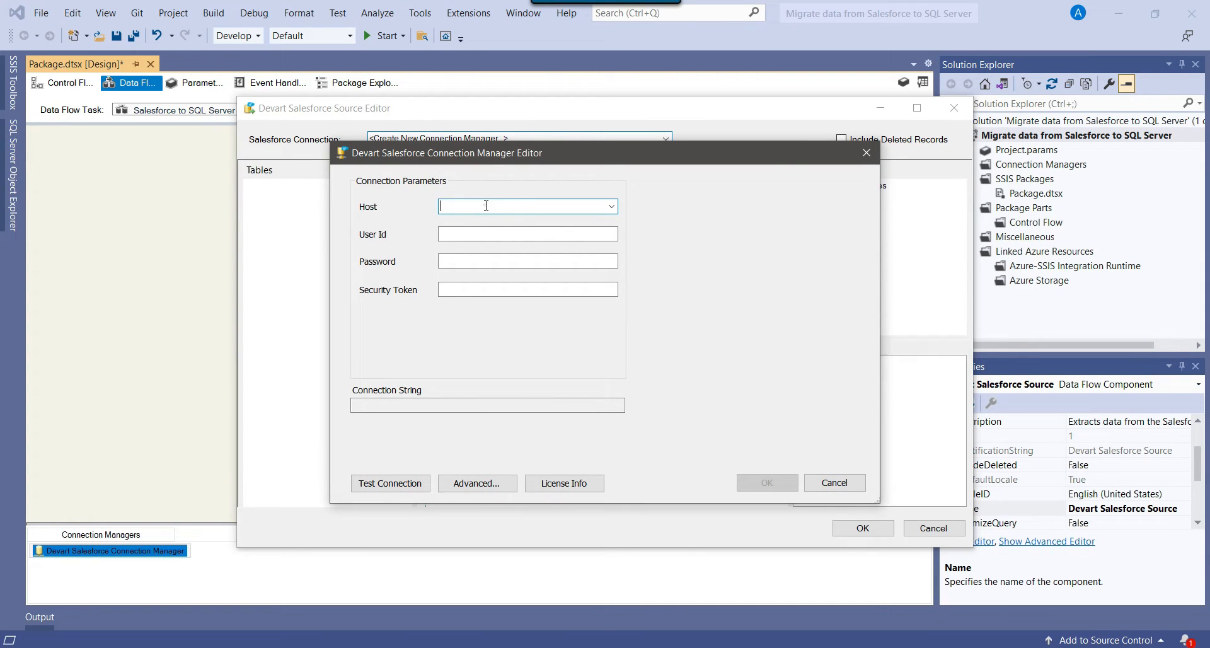
left_click(471, 233)
left_click(472, 261)
left_click(471, 289)
left_click(593, 647)
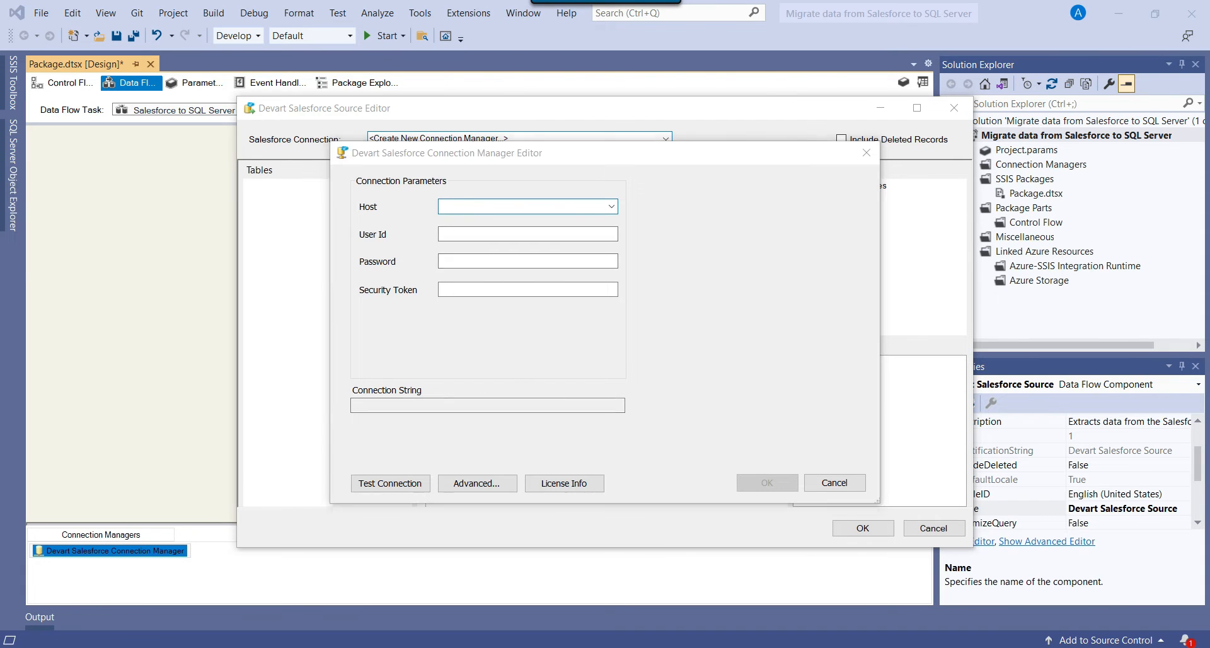
left_click(157, 5)
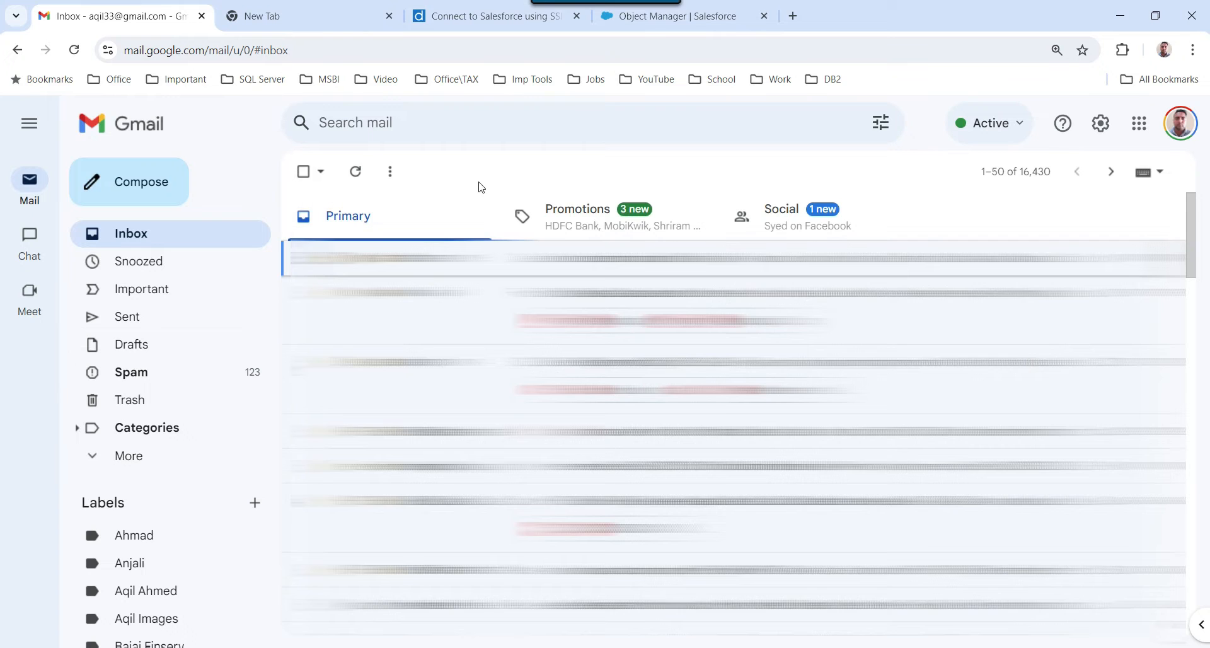
Search Gmail for 'salesfor' and open the Welcome to Salesforce email.
left_click(460, 120)
type("salesfor")
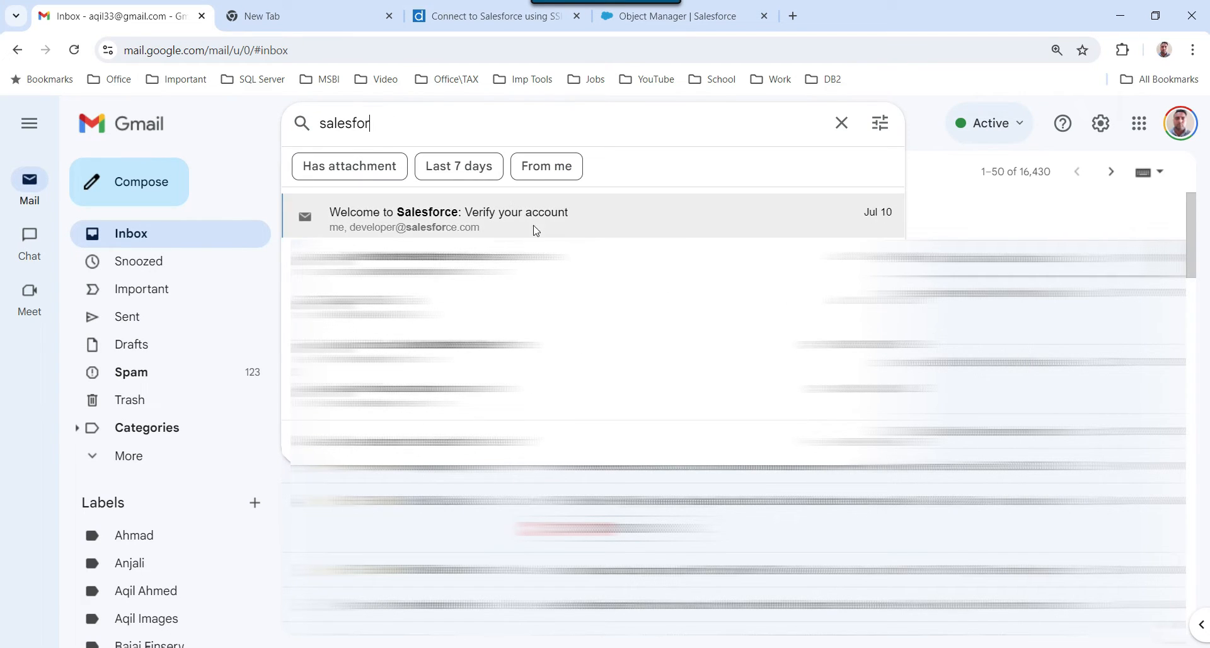
left_click(545, 231)
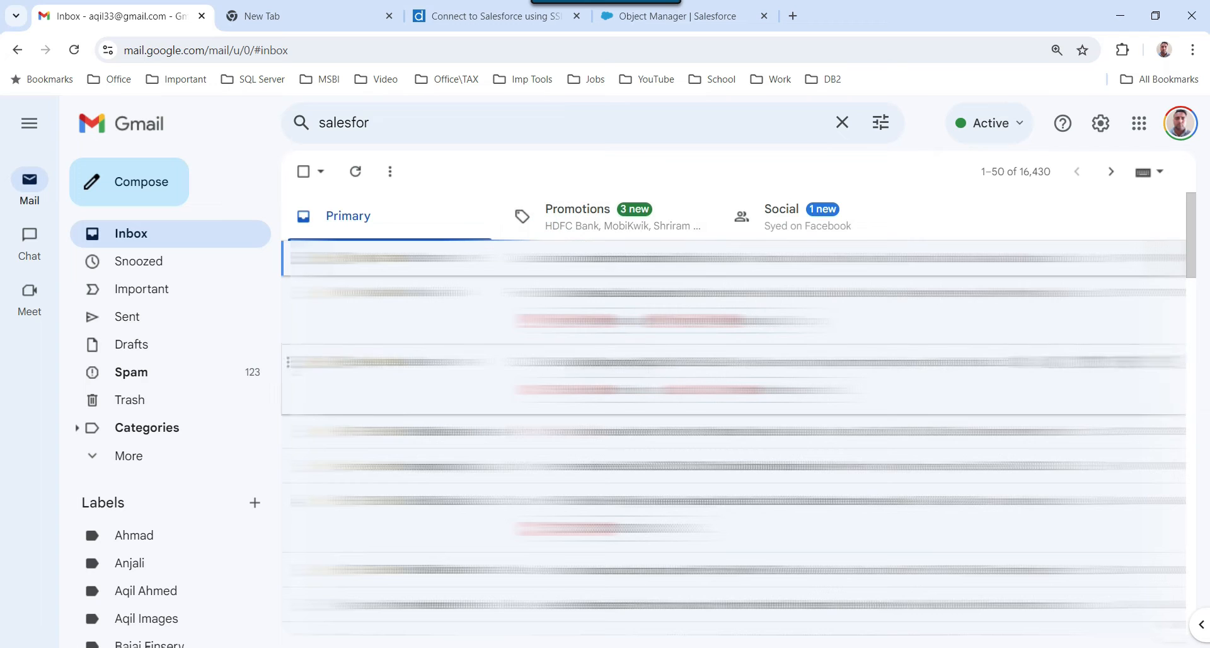
scroll(610, 363, "down", 3)
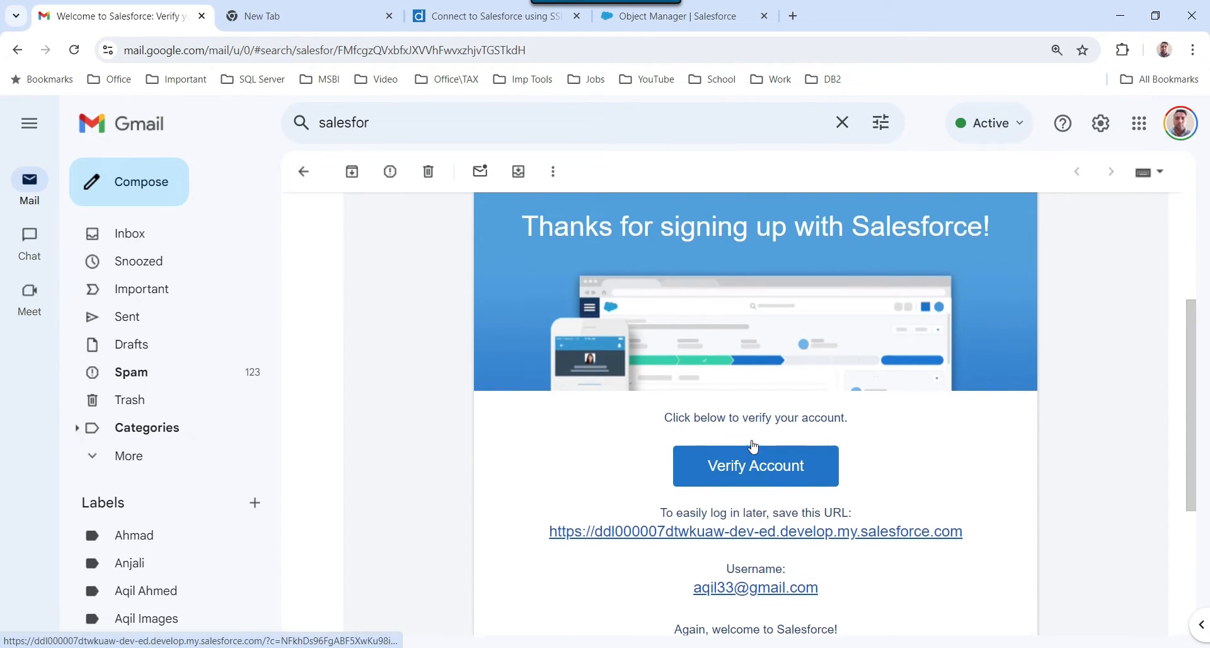
scroll(532, 308, "up", 1)
Copy the org's login URL from the welcome email and return to the Connection Manager Editor.
left_click_drag(530, 292, 986, 296)
scroll(874, 403, "down", 3)
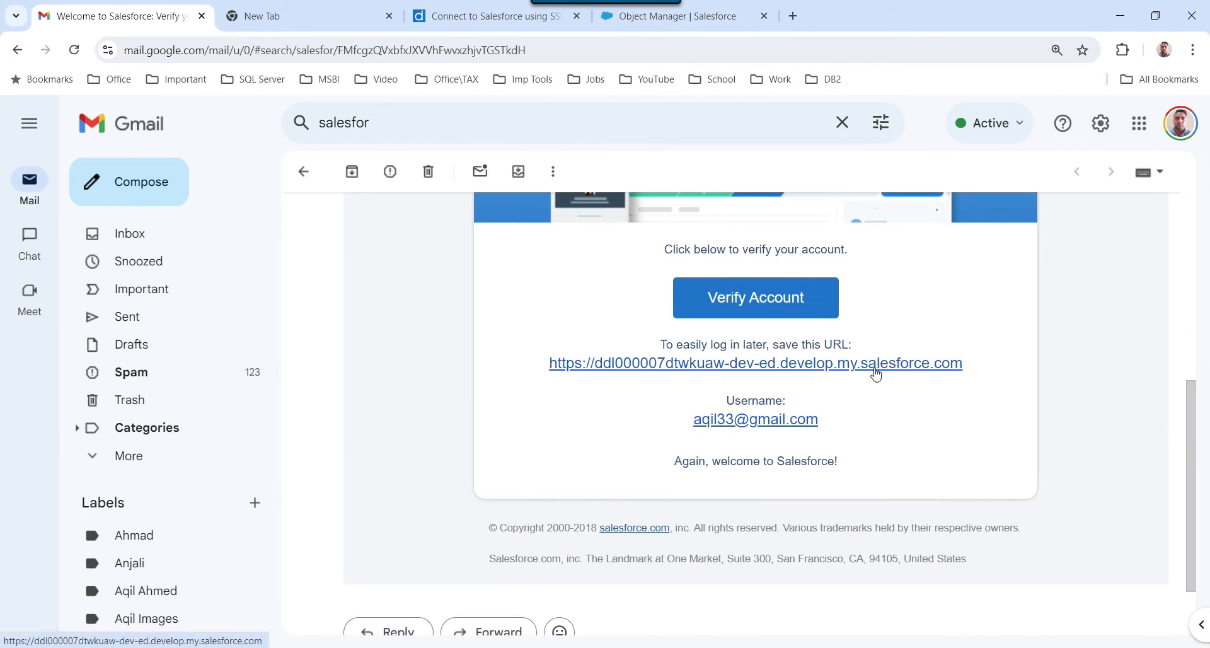
scroll(945, 429, "up", 1)
left_click_drag(964, 442, 550, 441)
right_click(611, 449)
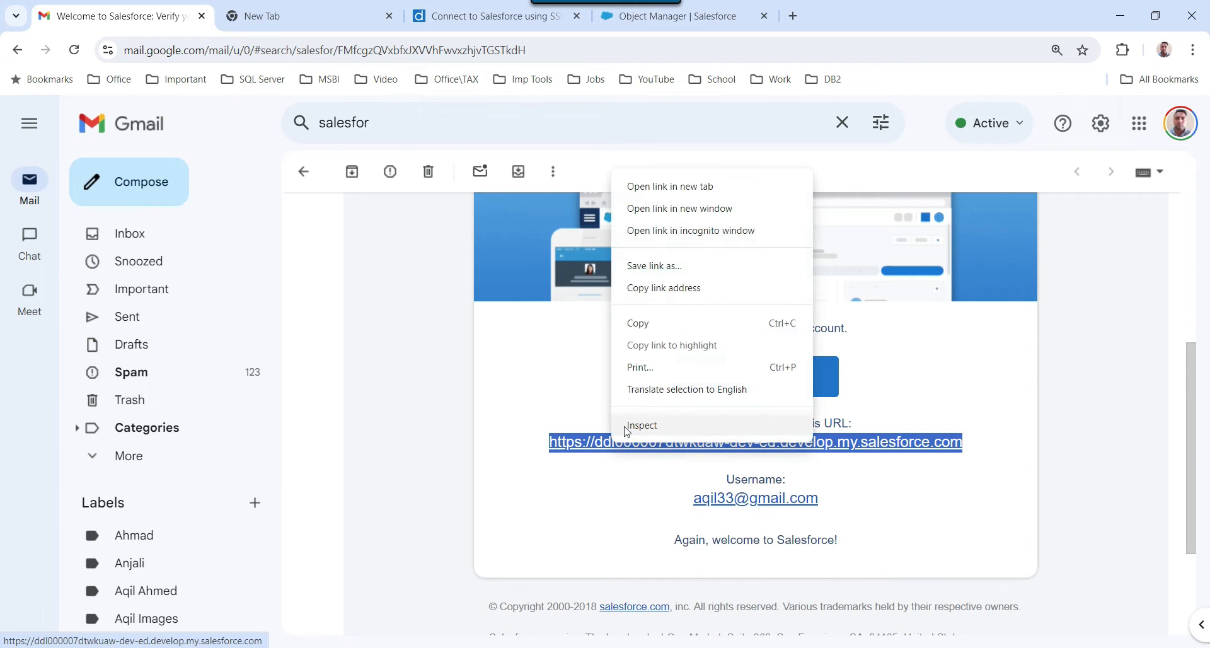
left_click(662, 324)
left_click(726, 646)
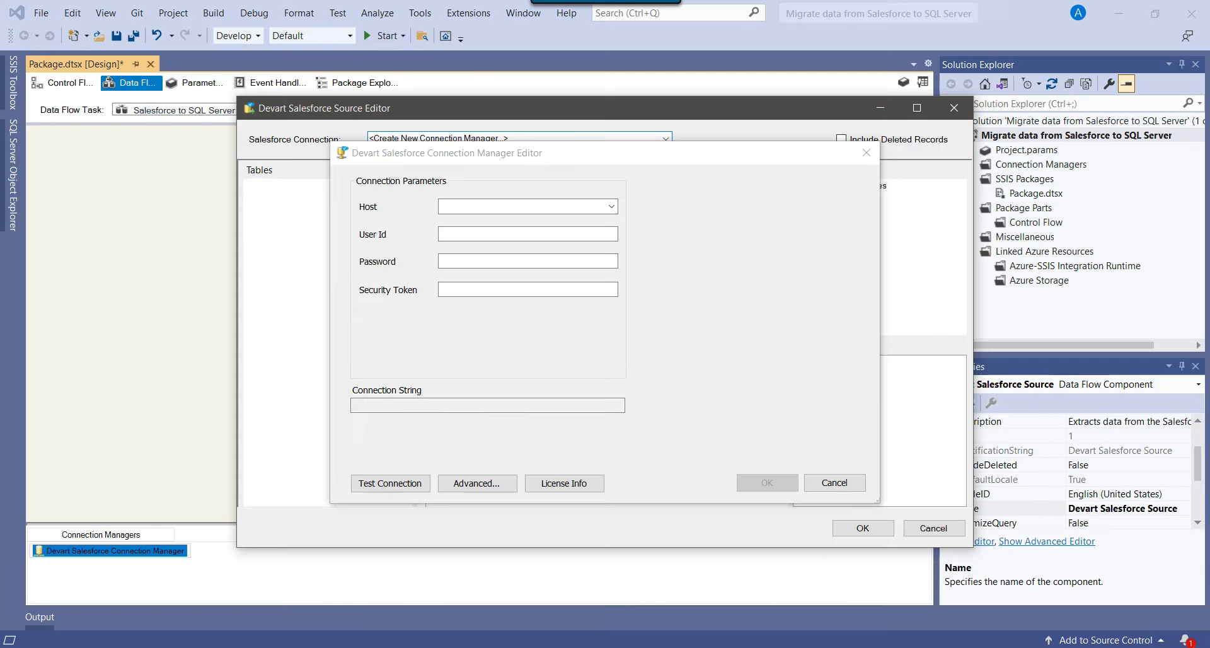
Paste the copied Salesforce URL into Host and enter the account's user ID and password.
left_click(462, 206)
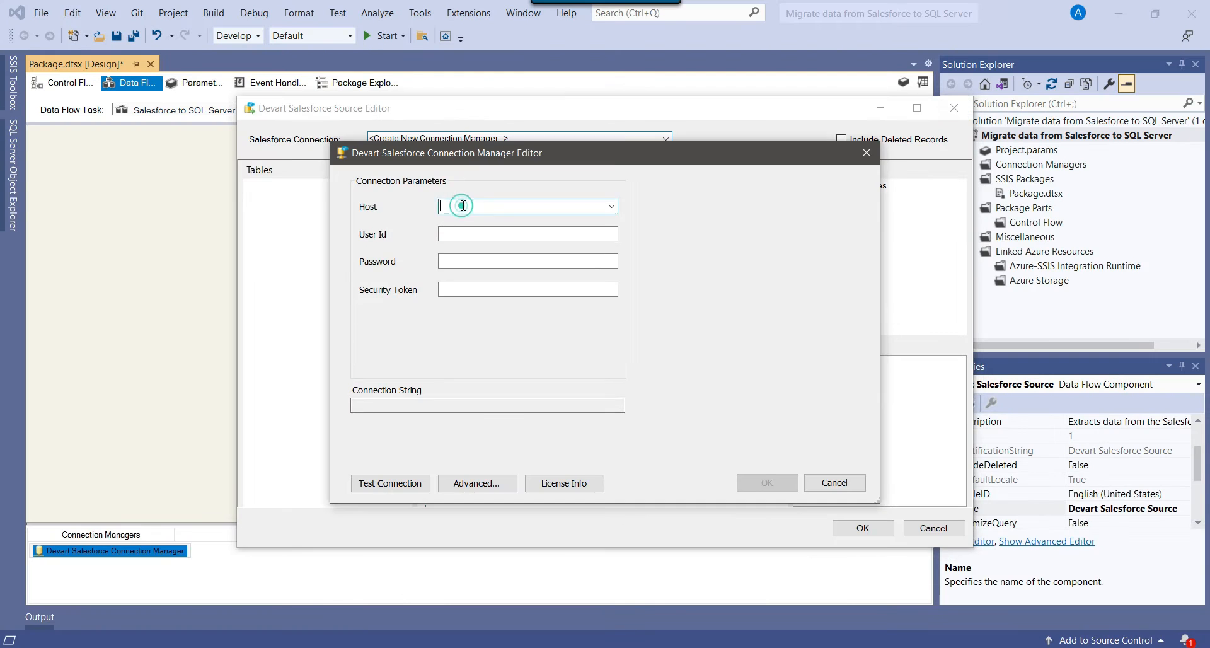
key("ctrl+v")
left_click(482, 233)
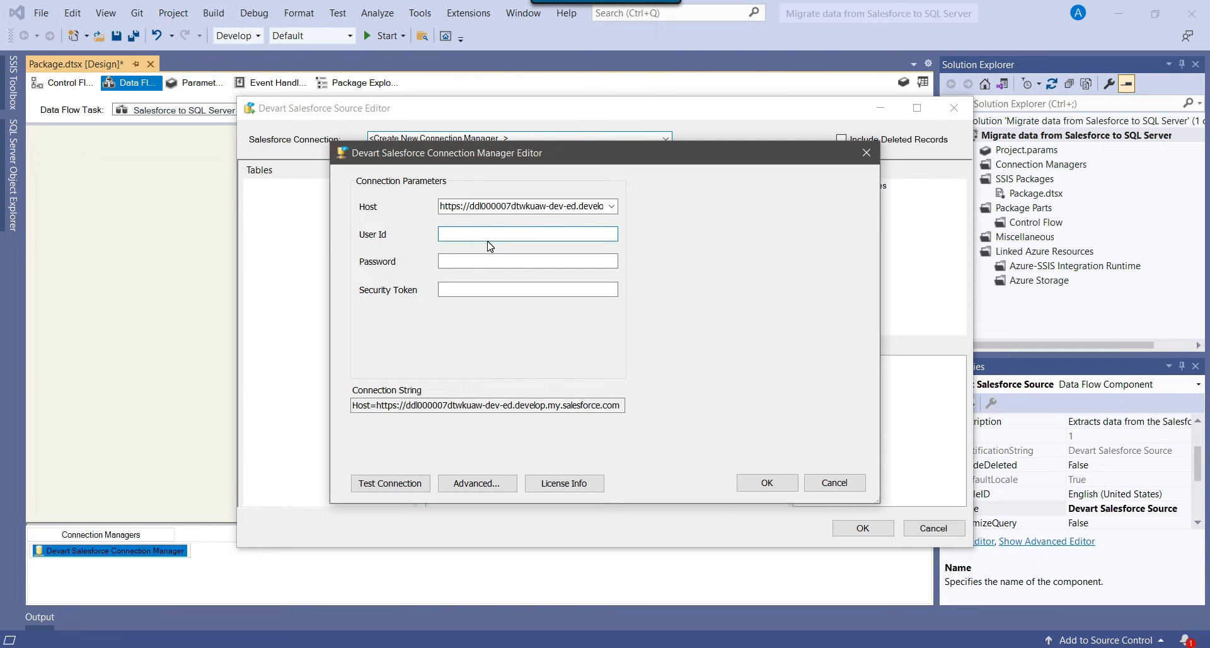
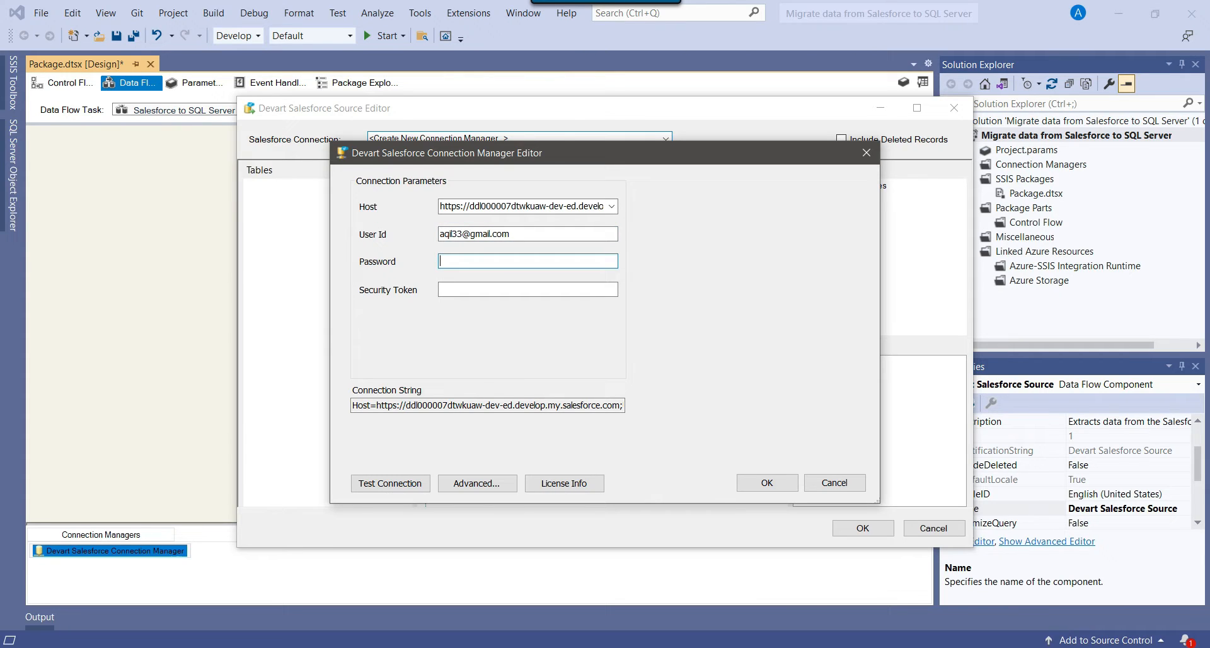
type("**")
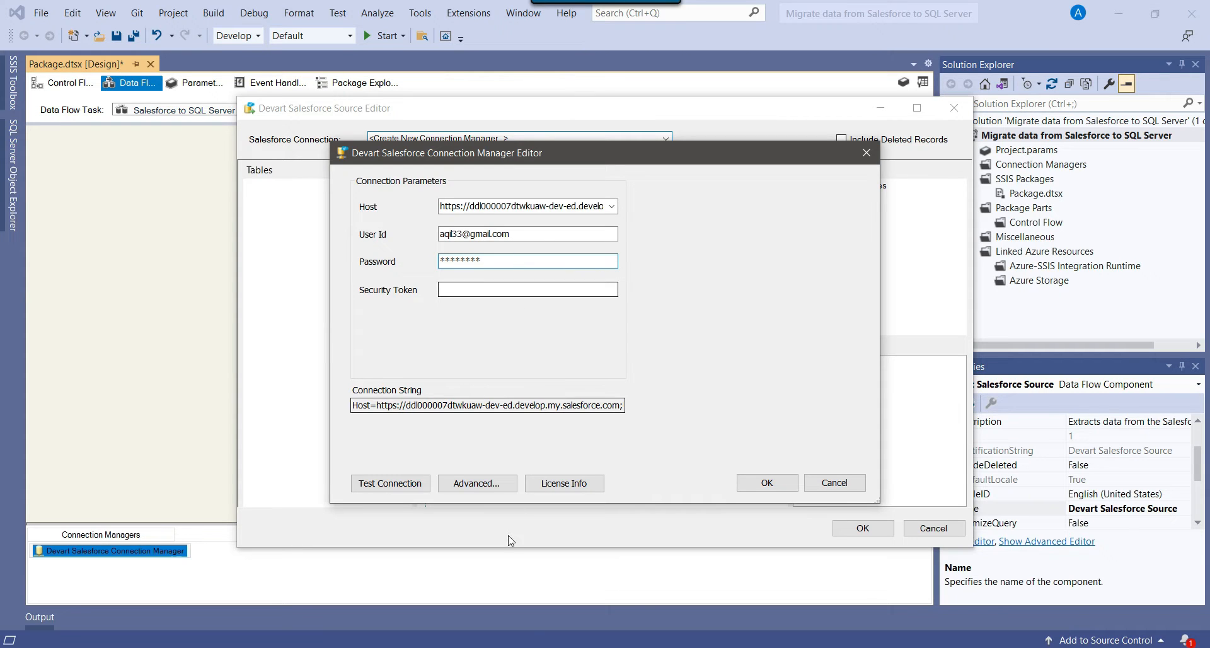
key("alt+Tab")
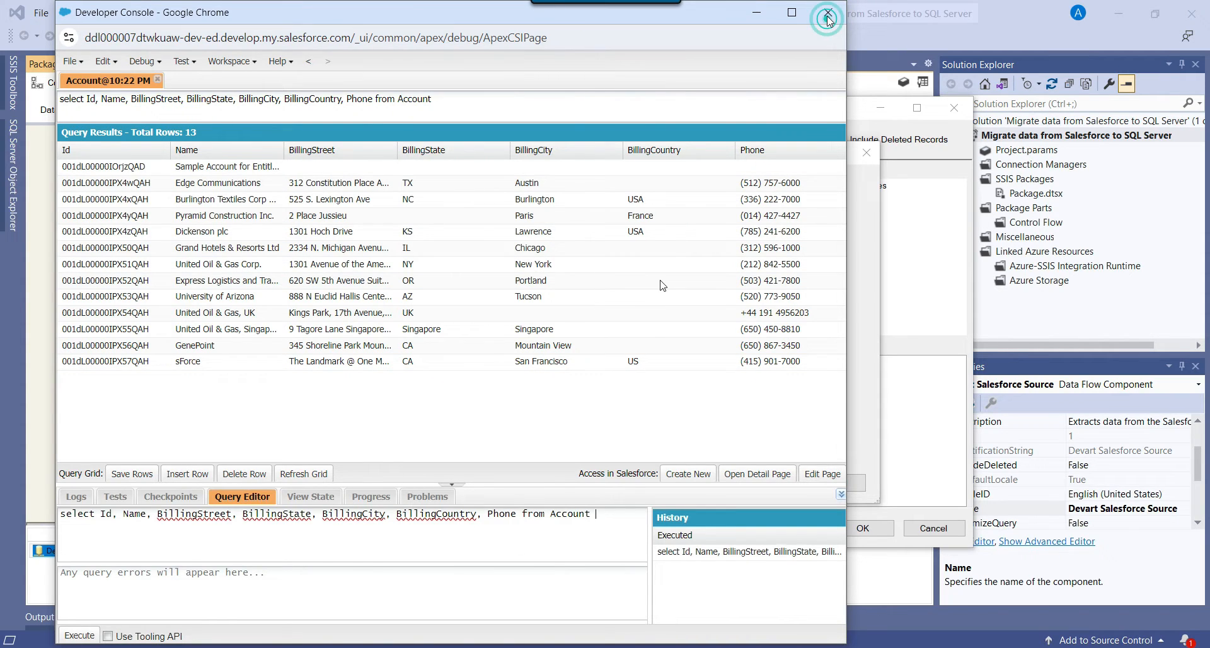
Check the login email, the Salesforce Object Manager and the connection editor's Security Token field.
key("alt+Tab")
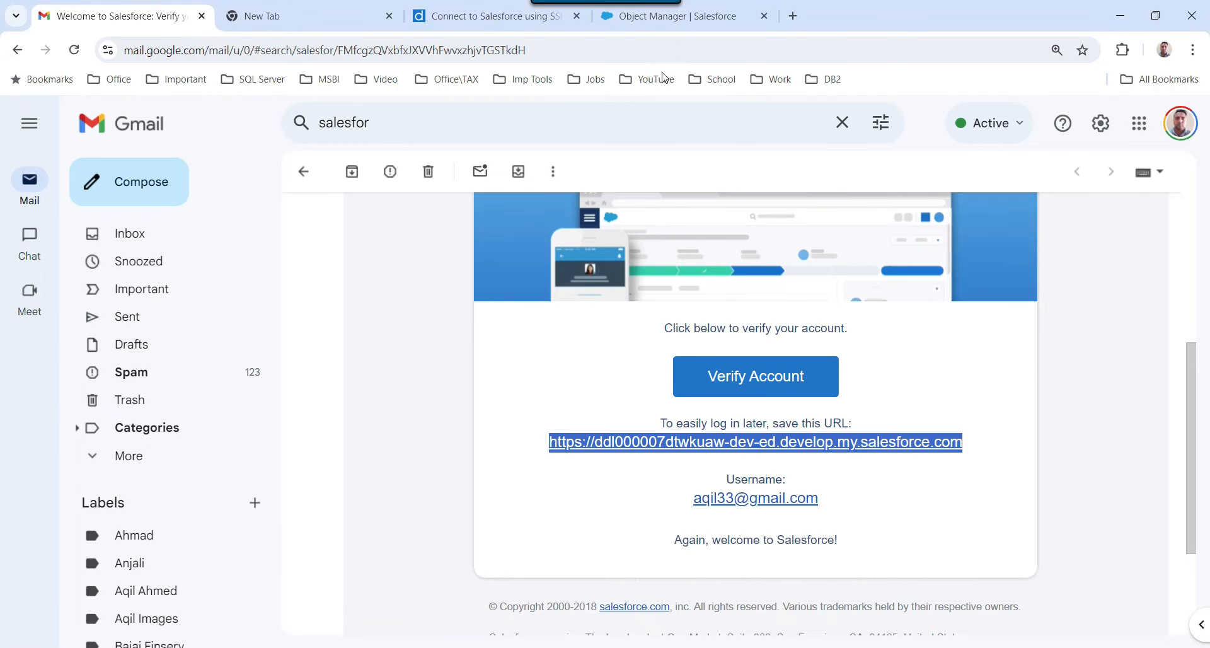
left_click(669, 16)
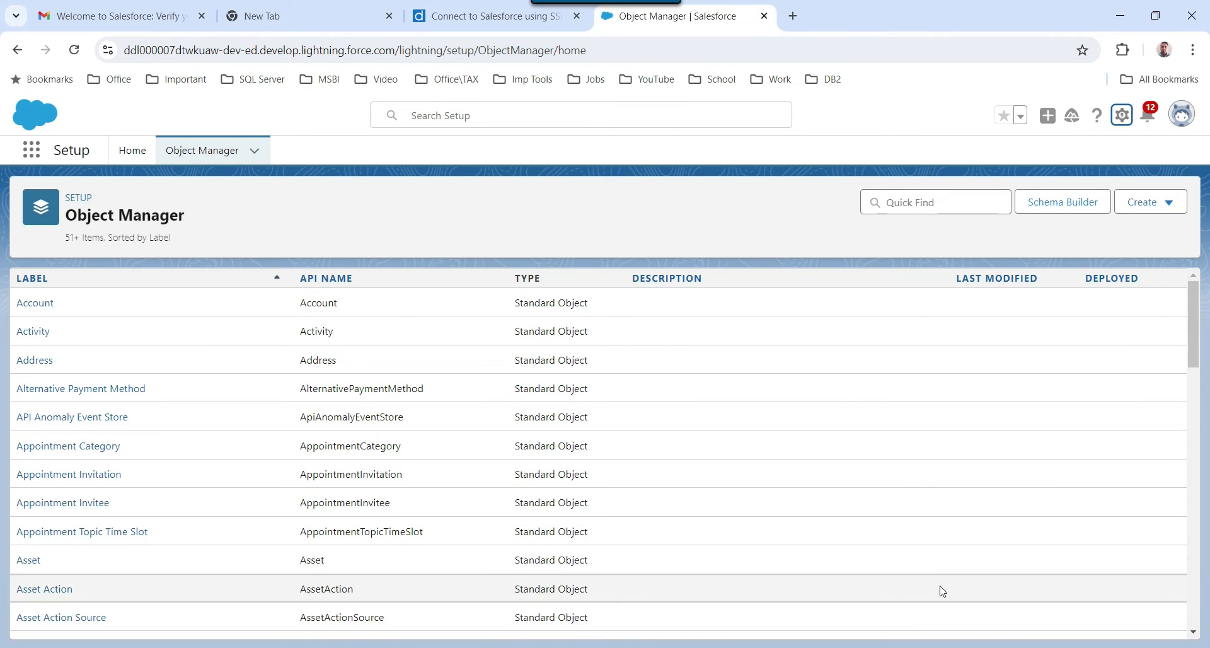
key("alt+Tab")
left_click(482, 287)
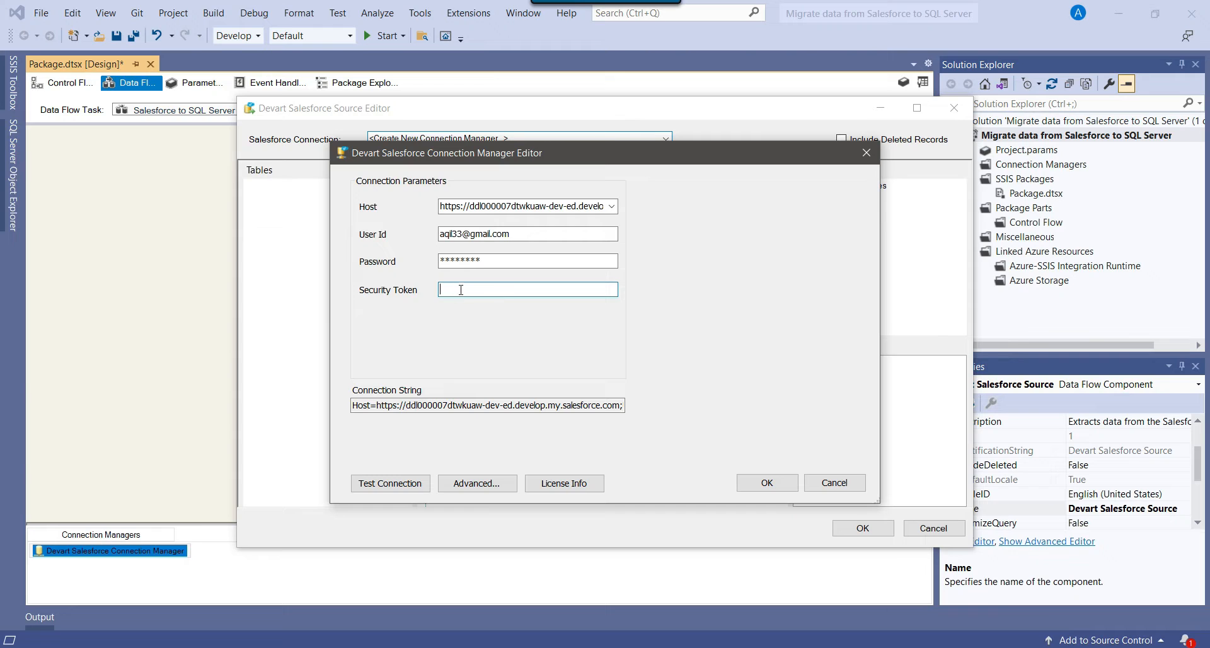
key("alt+Tab")
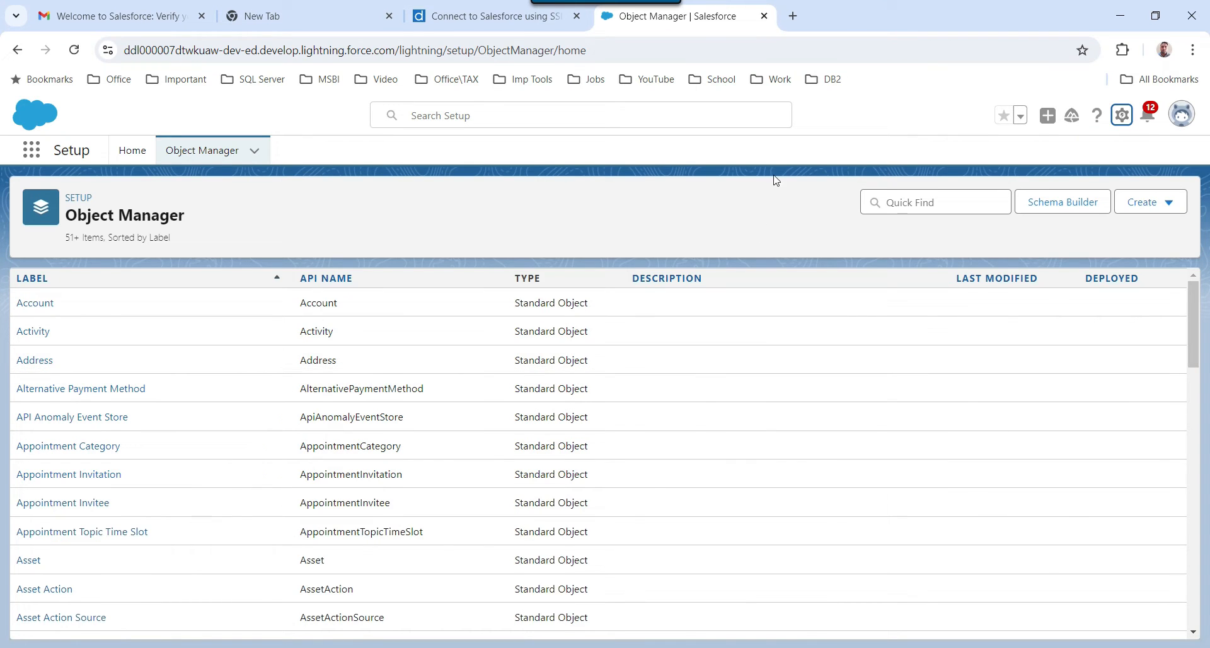
Reset the security token from Salesforce personal settings and note which address receives it.
left_click(1182, 120)
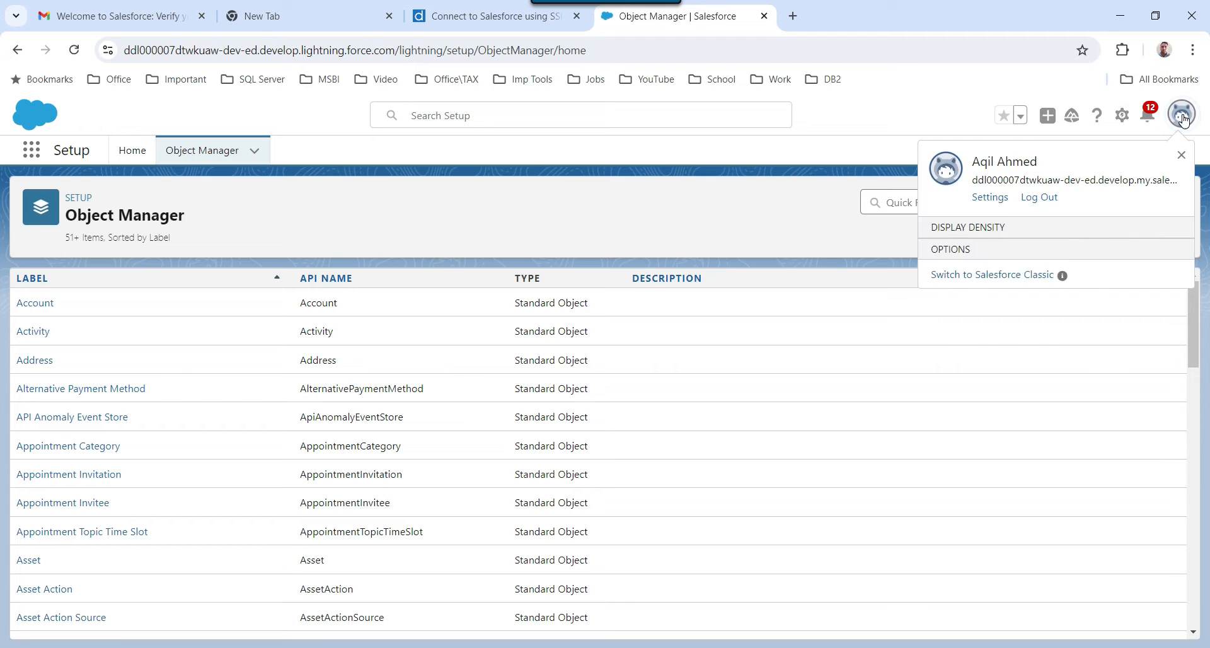
left_click(990, 197)
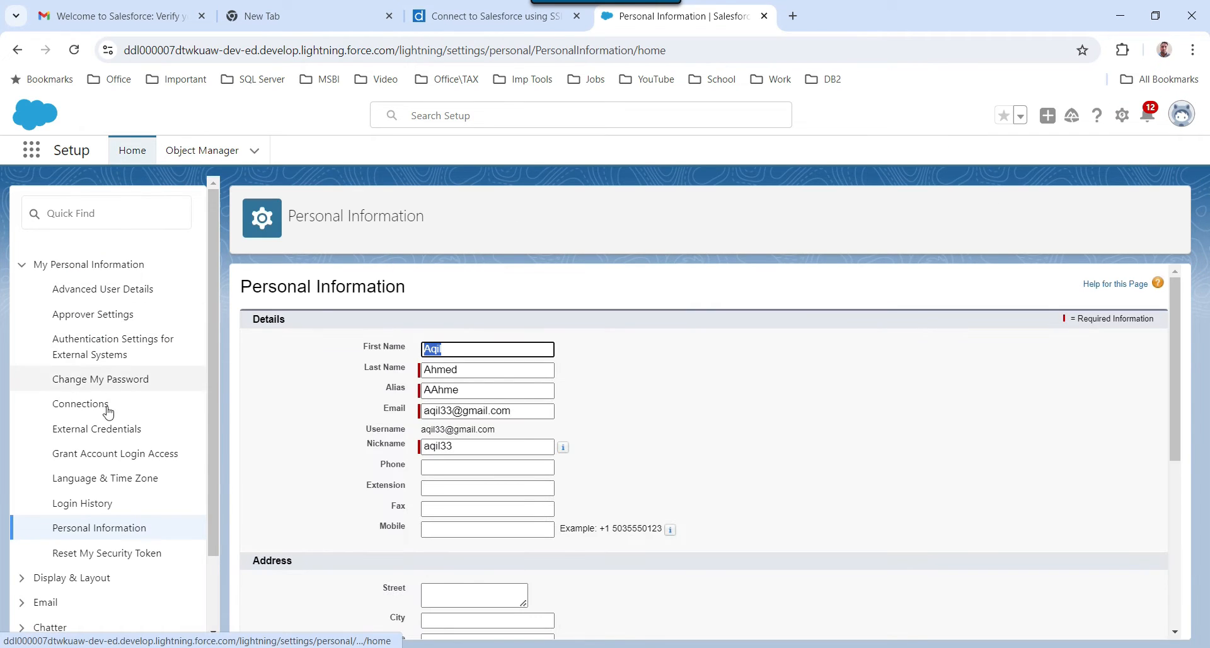
scroll(91, 564, "down", 1)
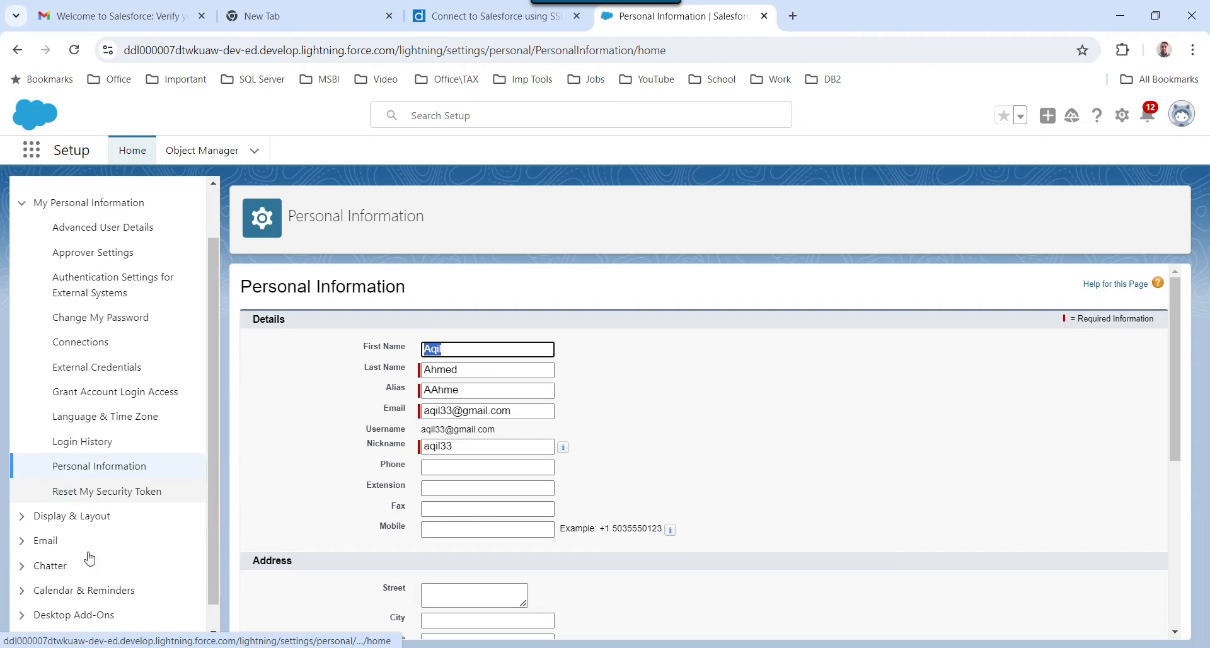
left_click(132, 482)
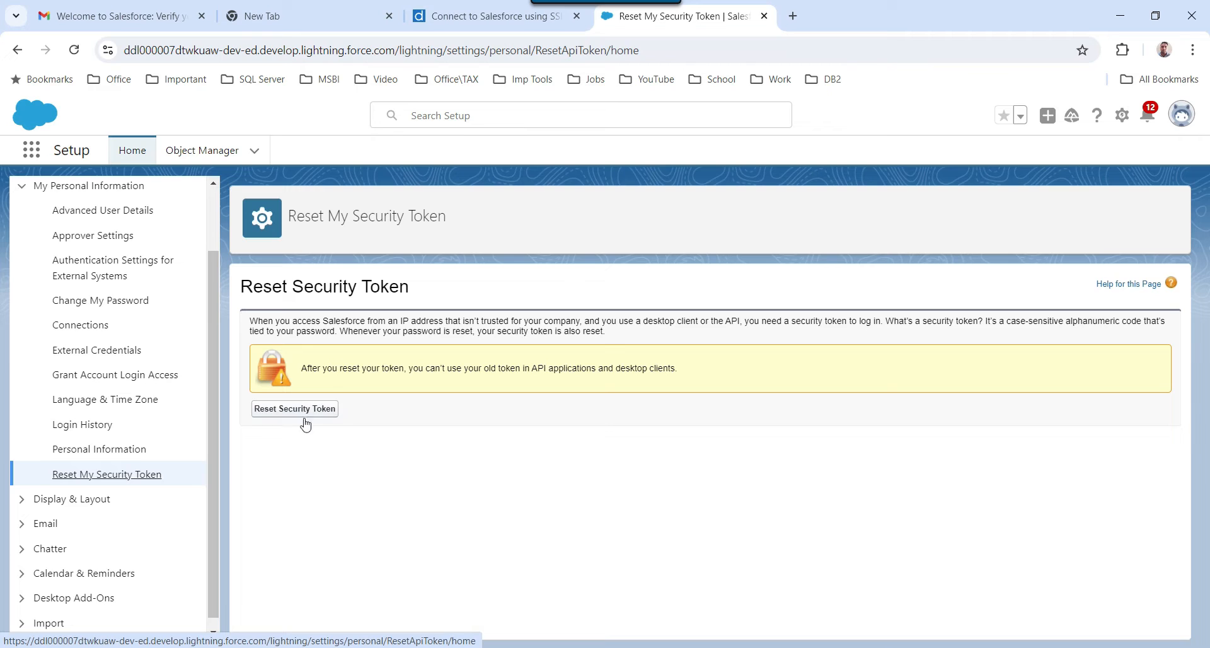
left_click(279, 412)
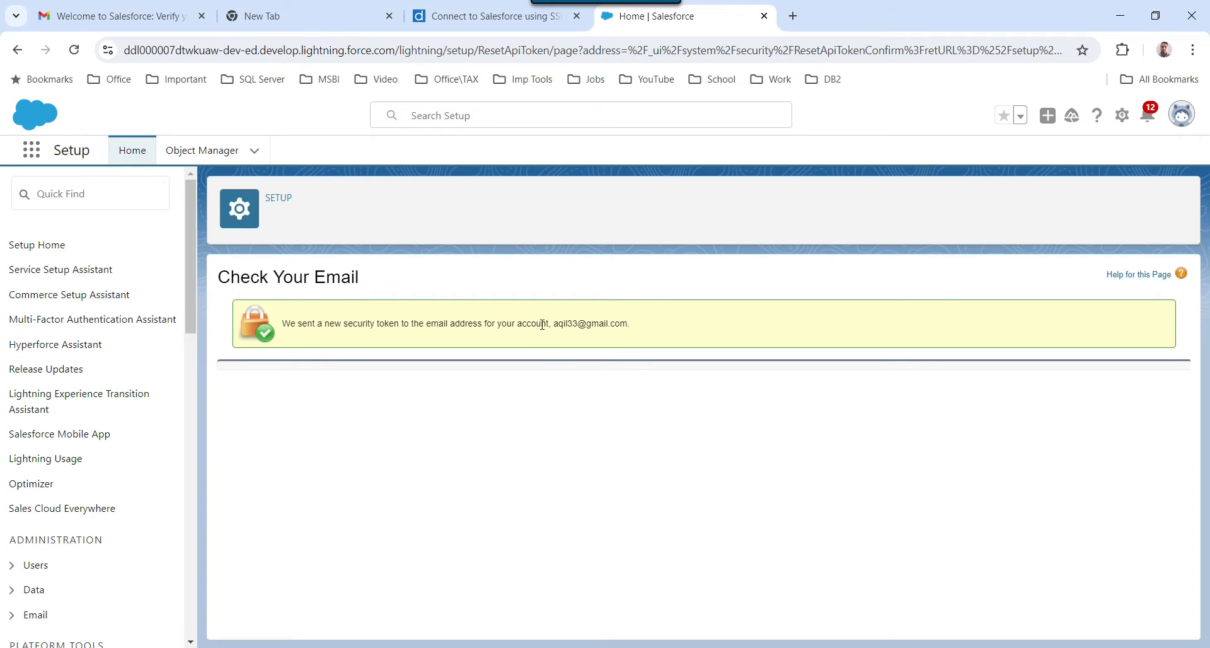
left_click_drag(557, 323, 637, 335)
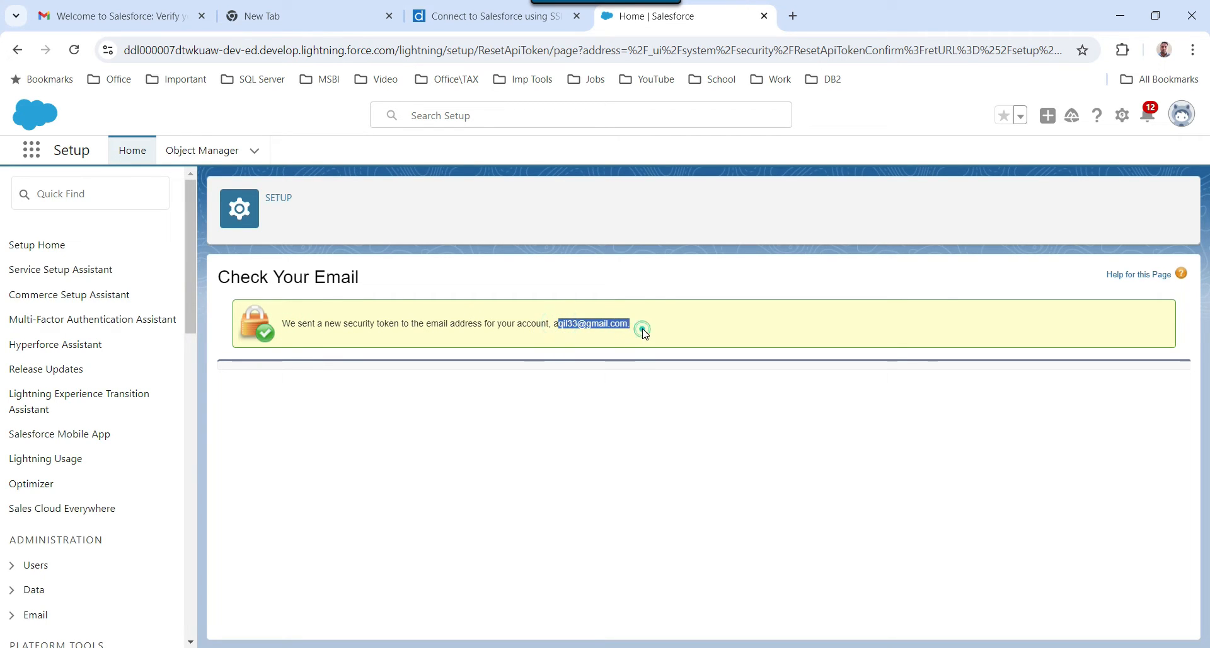
left_click(193, 11)
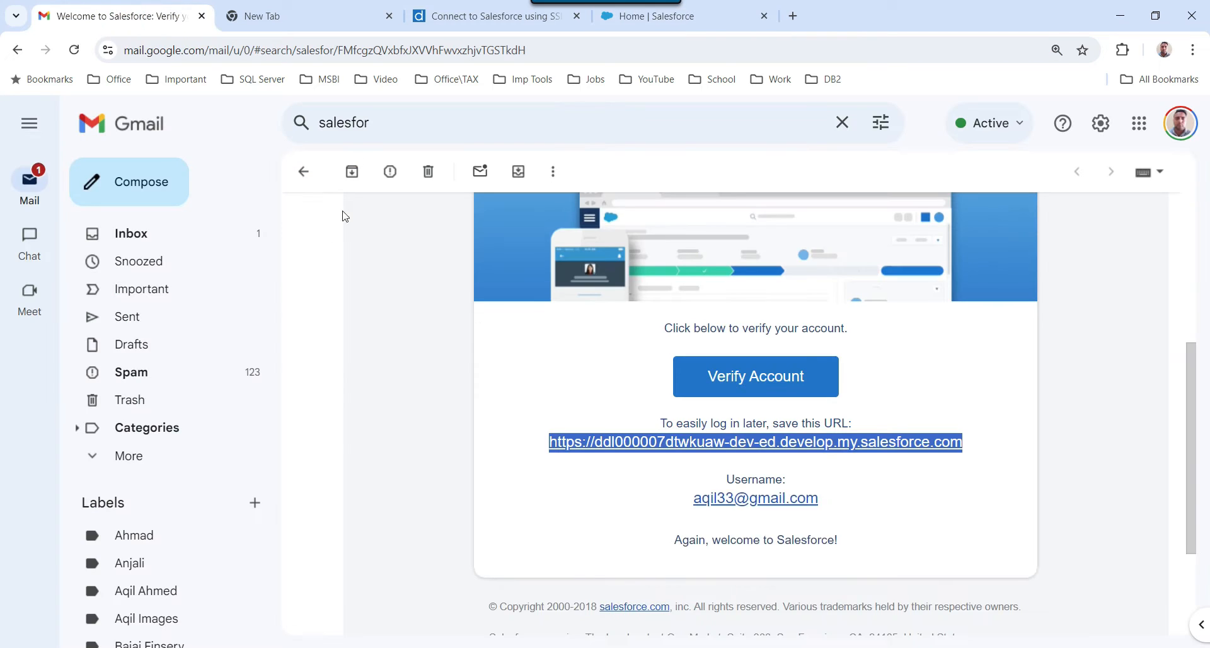
Open the 'Your new Salesforce security token' email in the inbox and copy the token.
left_click(183, 239)
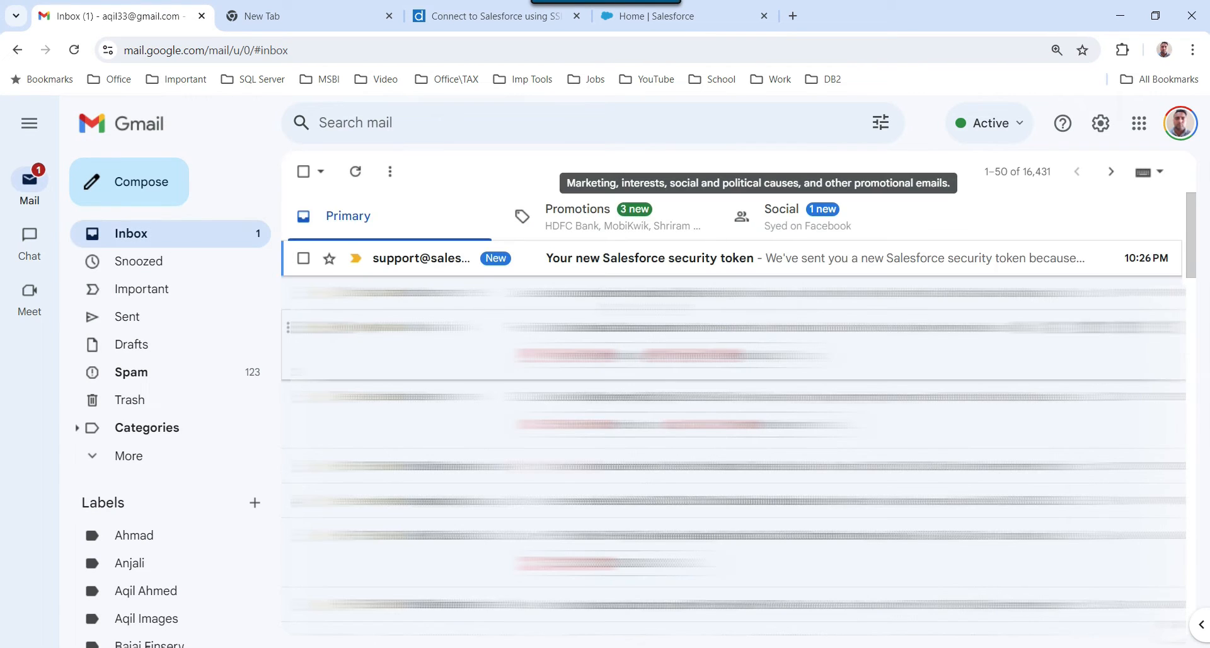
left_click(659, 261)
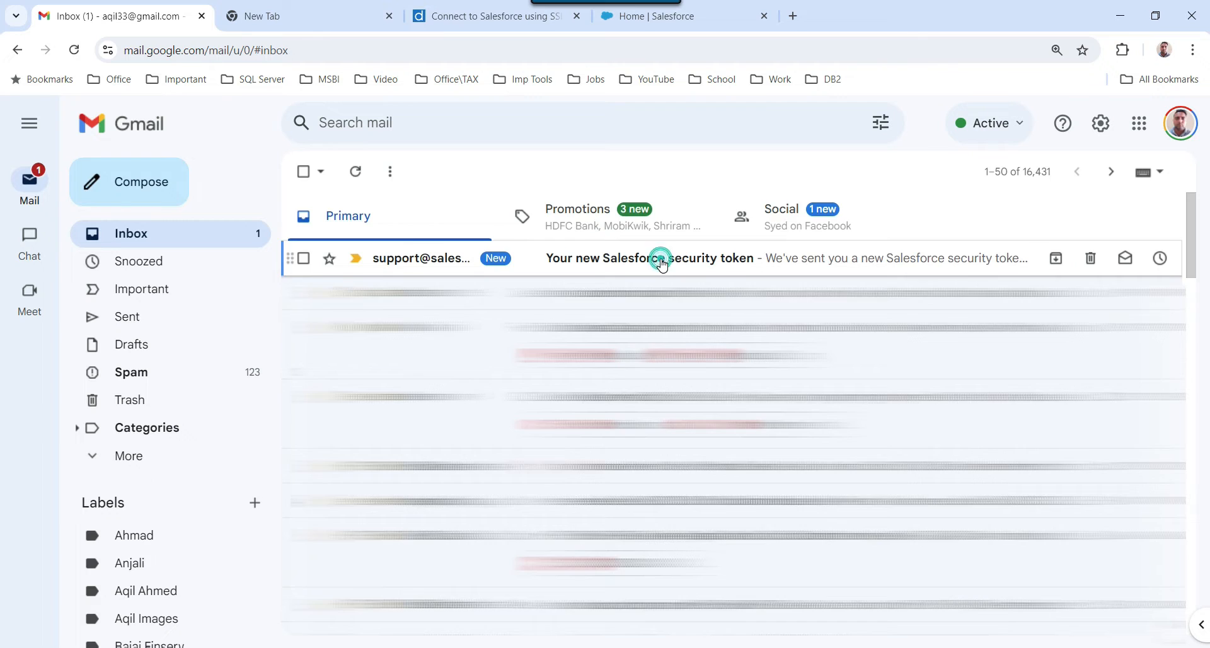
left_click(496, 366)
left_click_drag(448, 375, 467, 370)
left_click(500, 367)
double_click(524, 376)
left_click(487, 396)
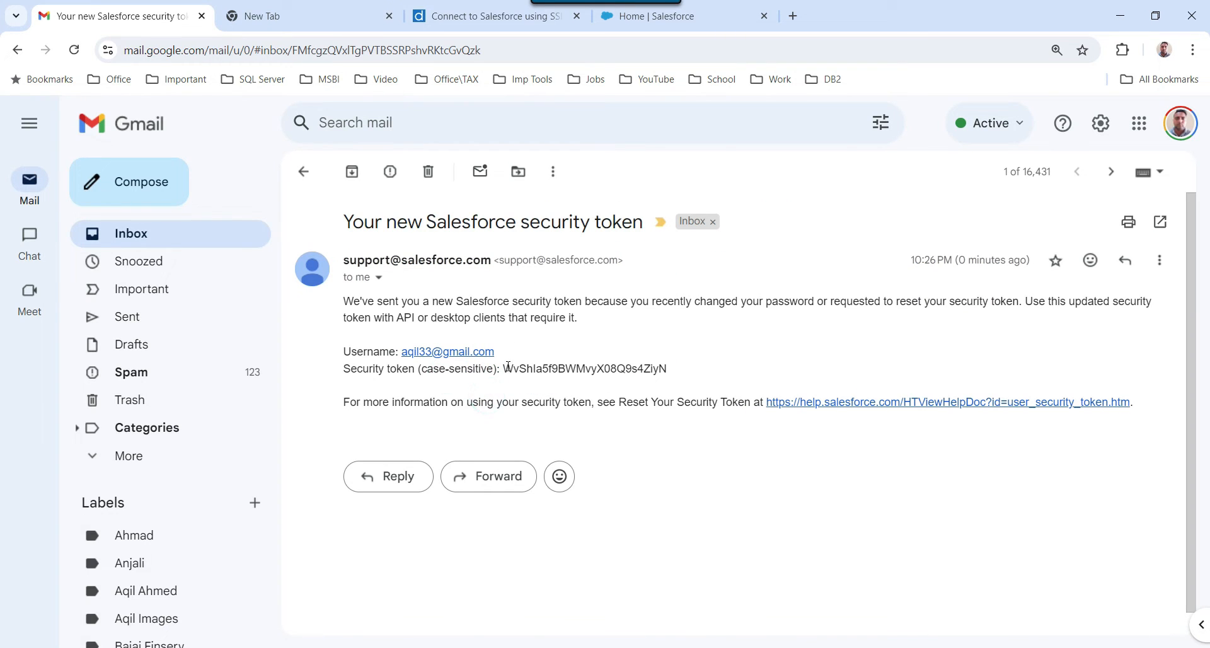
left_click_drag(505, 369, 666, 368)
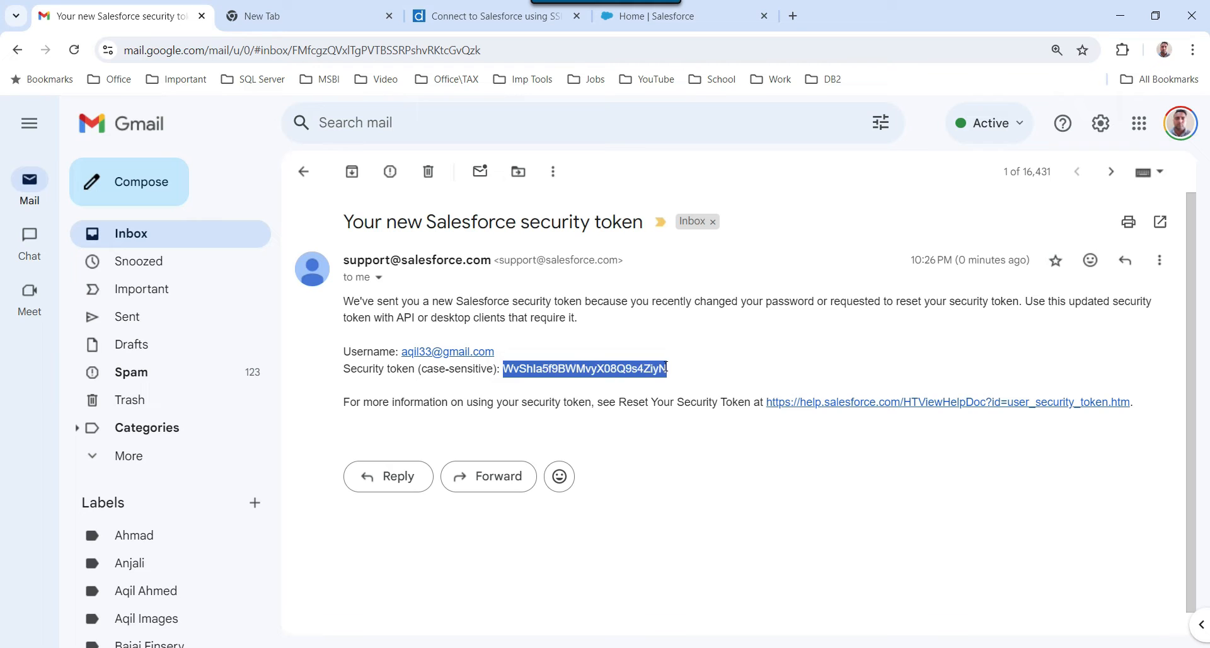
right_click(651, 369)
left_click(687, 387)
Back in the Devart Connection Manager Editor, bring up edit options in the Security Token field.
key("alt+Tab")
left_click(484, 289)
right_click(463, 290)
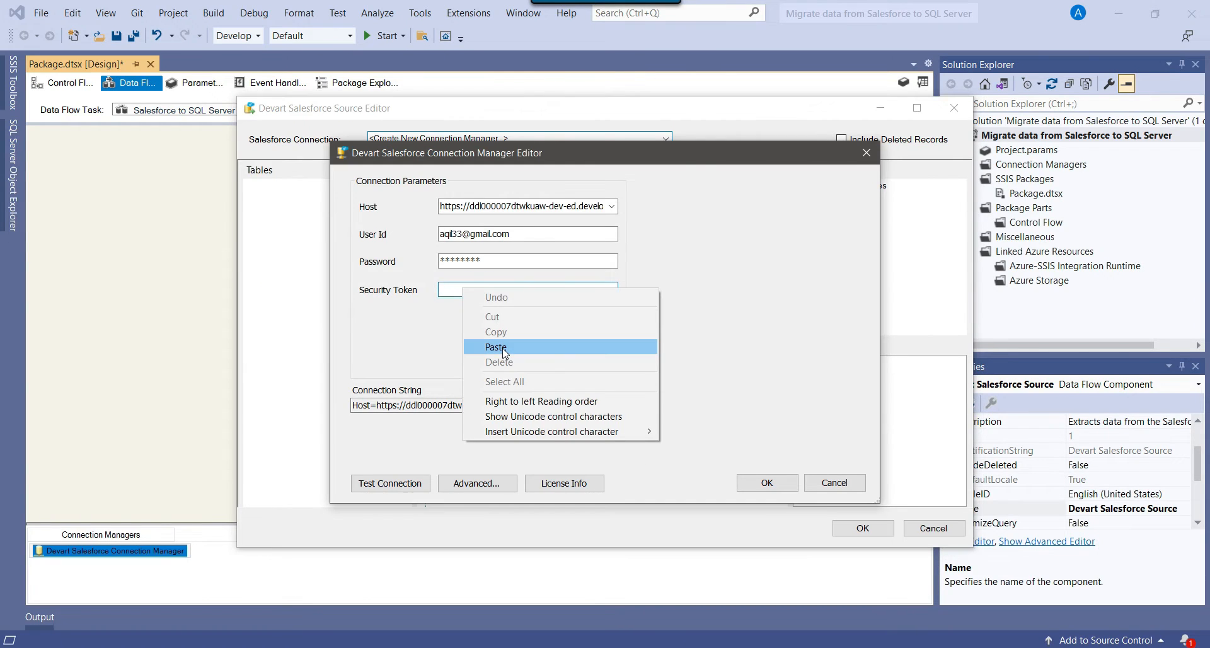
Paste the token into Security Token, test the connection successfully, and save the connection manager.
left_click(497, 347)
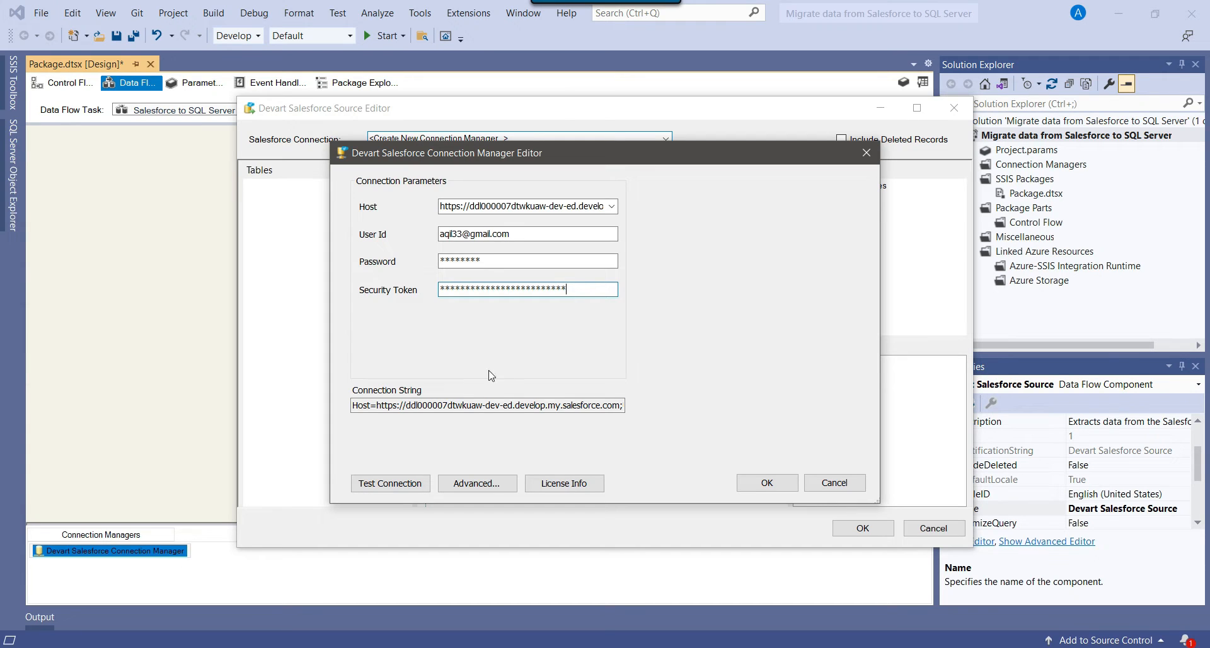
left_click(390, 482)
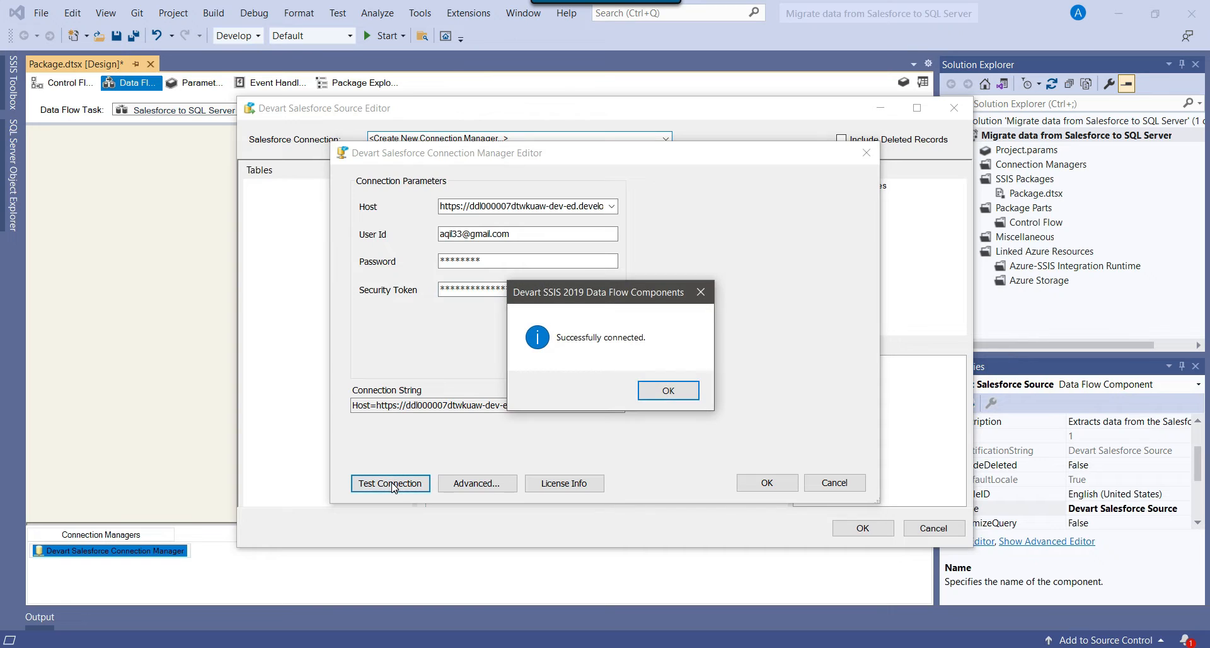
left_click_drag(631, 293, 782, 277)
left_click(821, 374)
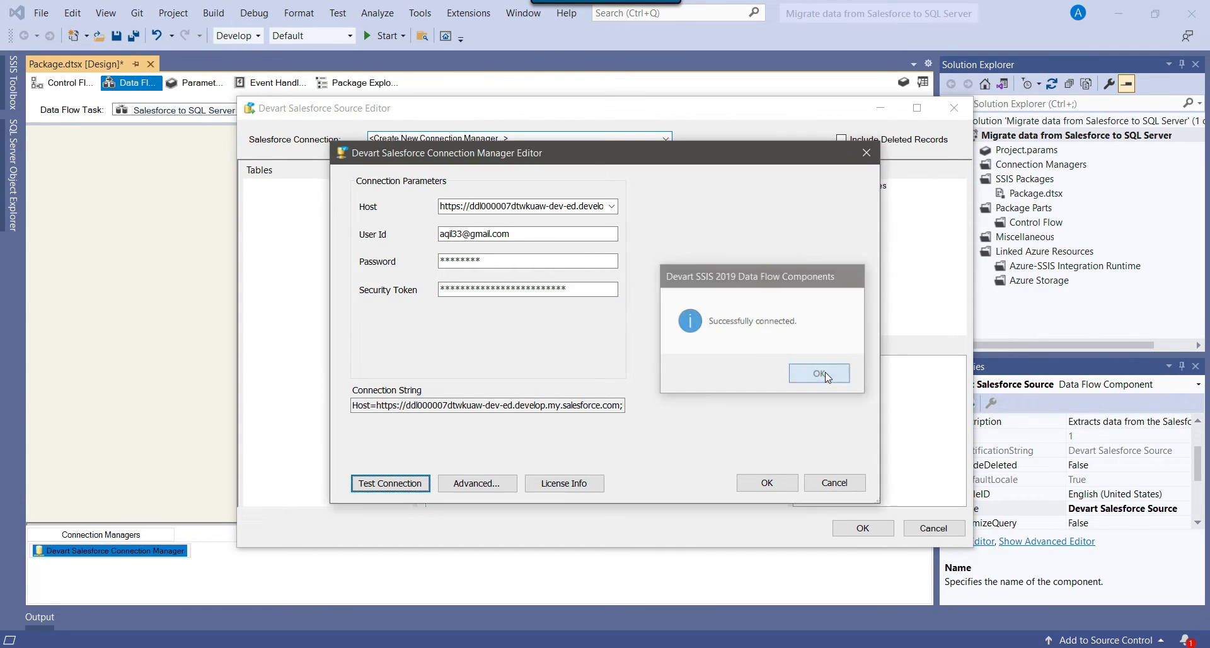
left_click(767, 483)
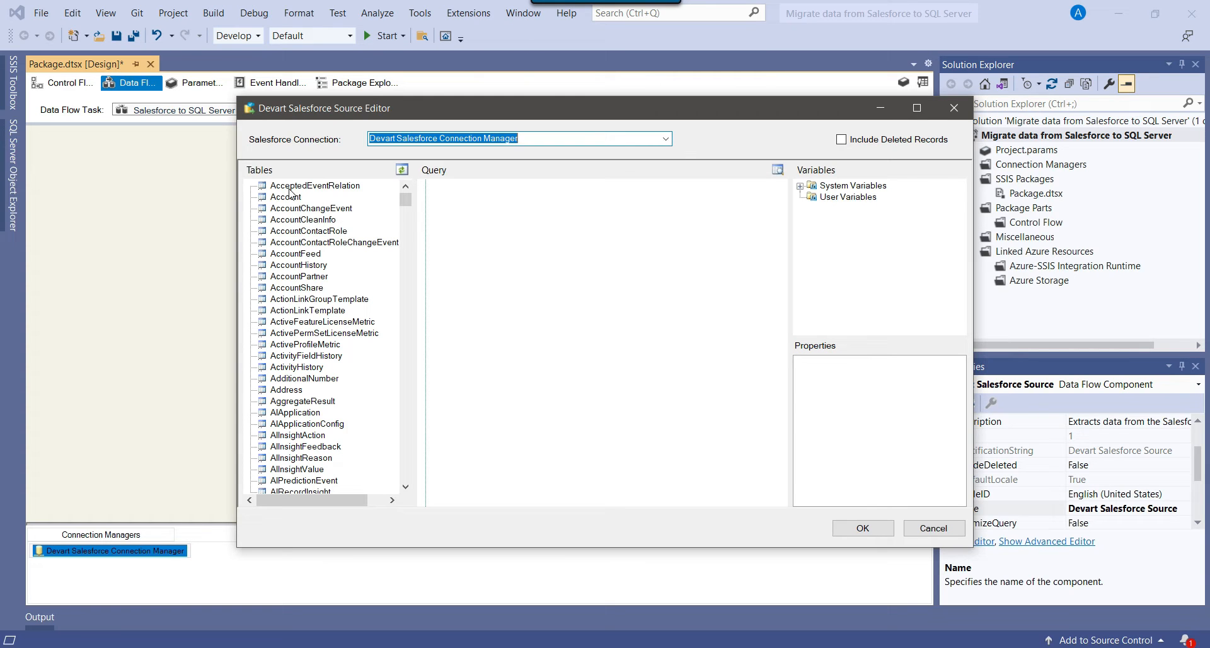
Expand the Account table and drag it into the Query pane to generate SELECT * FROM Account.
mouse_move(406, 202)
left_mouse_down()
mouse_move(407, 243)
mouse_move(395, 198)
left_mouse_up()
left_click(284, 197)
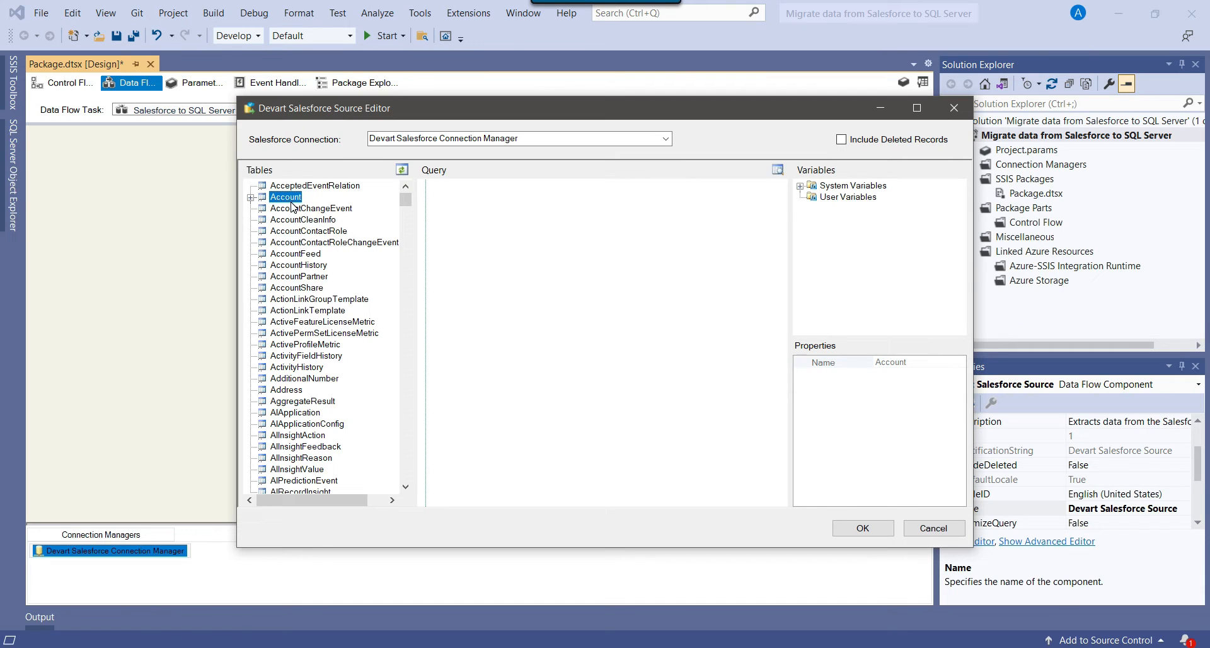
left_click(250, 197)
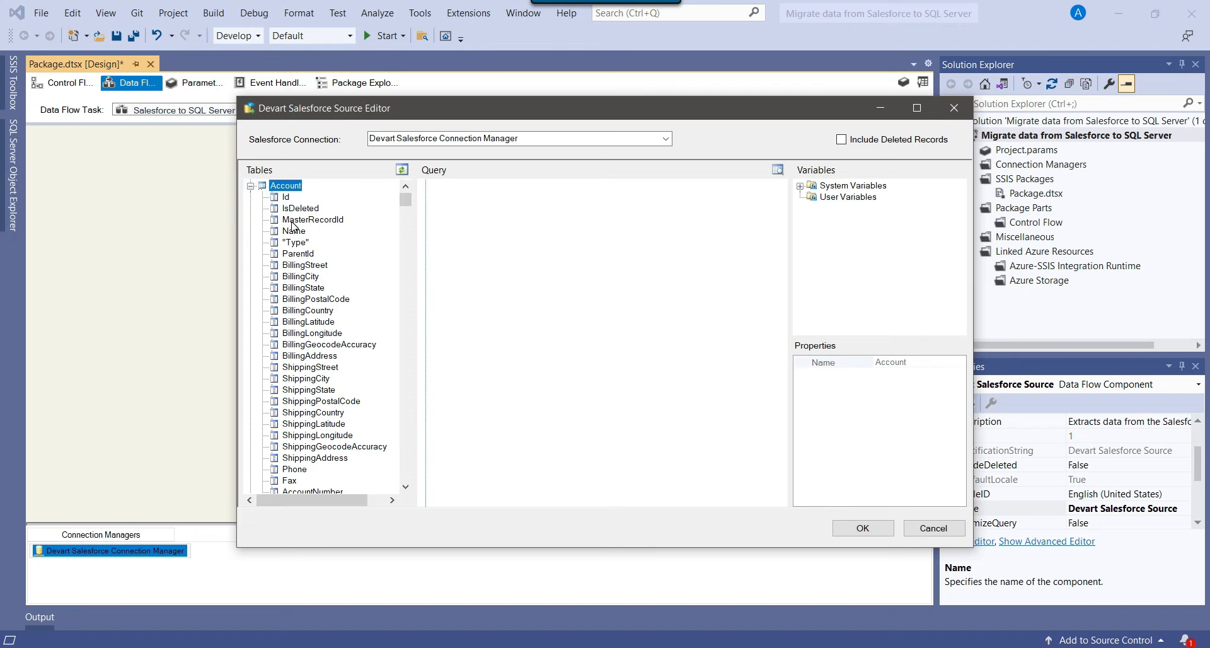
scroll(292, 225, "down", 1)
scroll(294, 228, "down", 16)
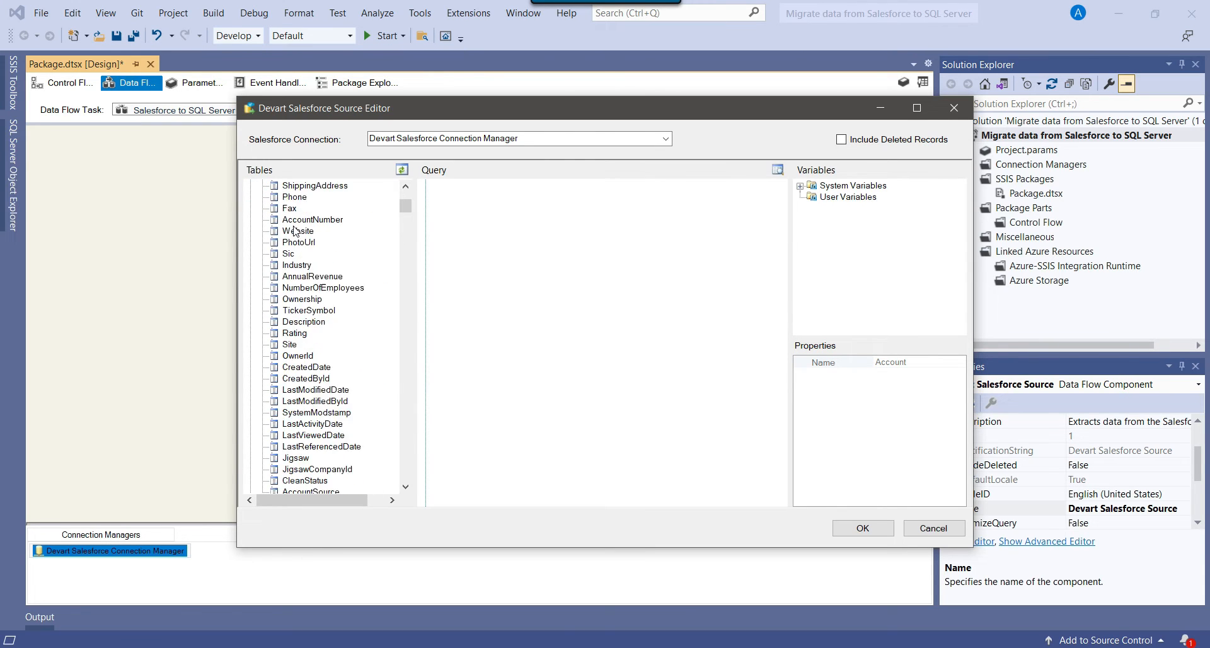
scroll(295, 234, "up", 16)
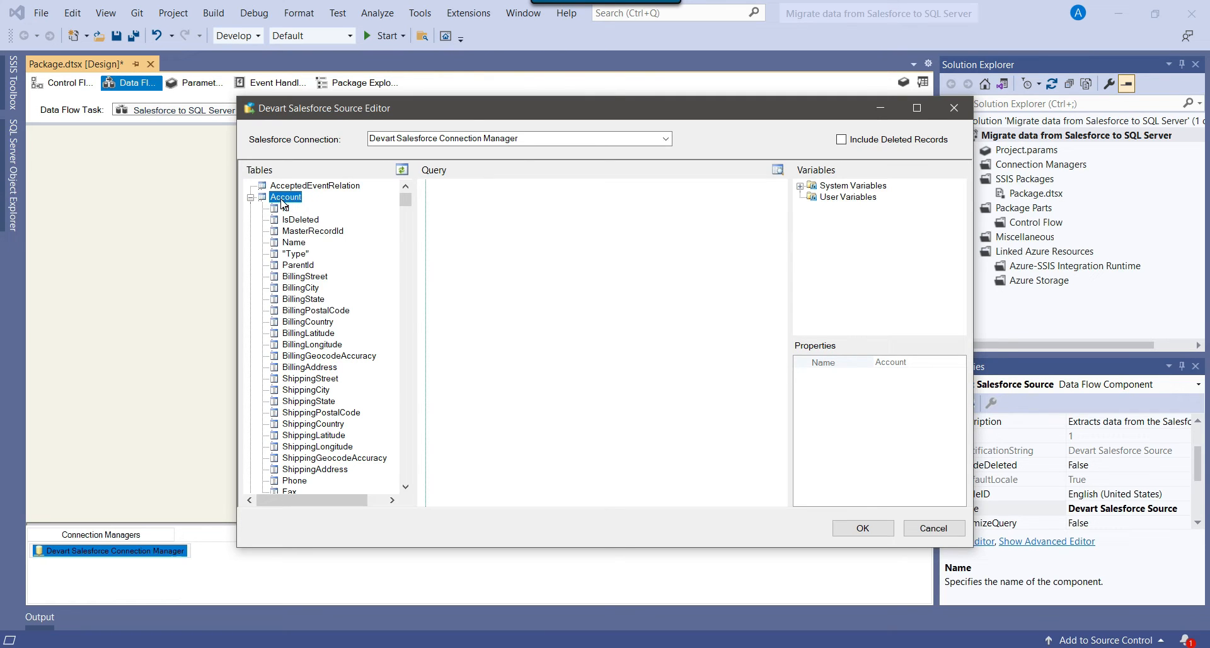
left_click_drag(282, 199, 447, 193)
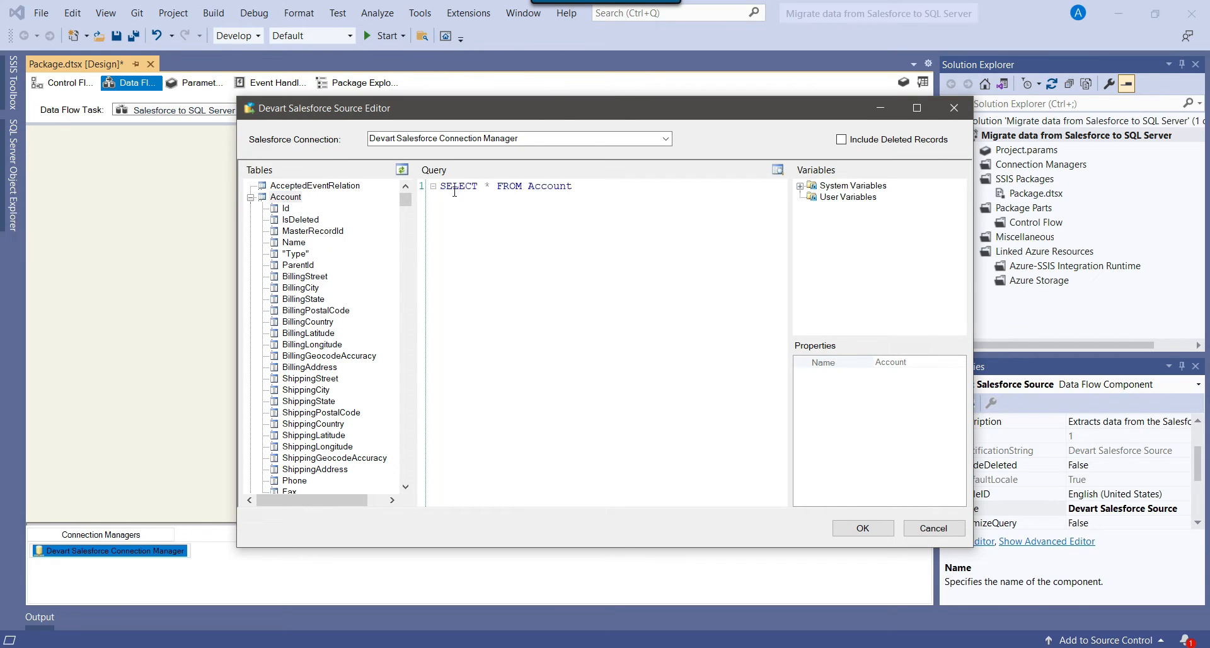
left_click(584, 185)
left_click(778, 175)
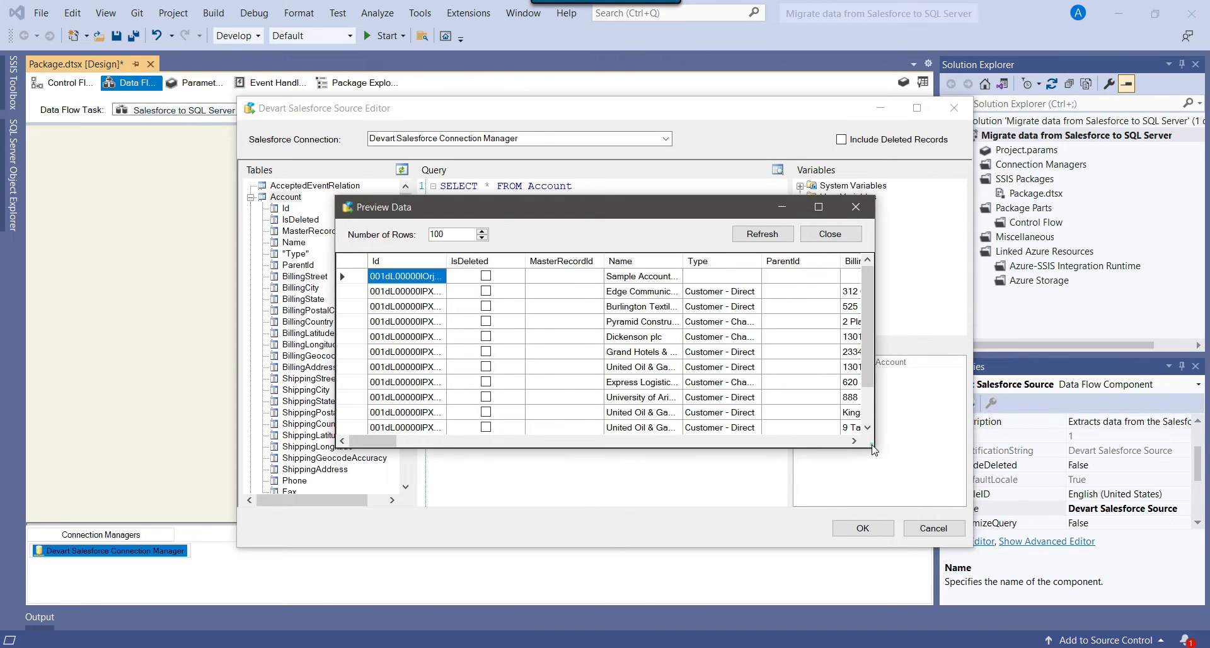
left_click_drag(872, 449, 987, 558)
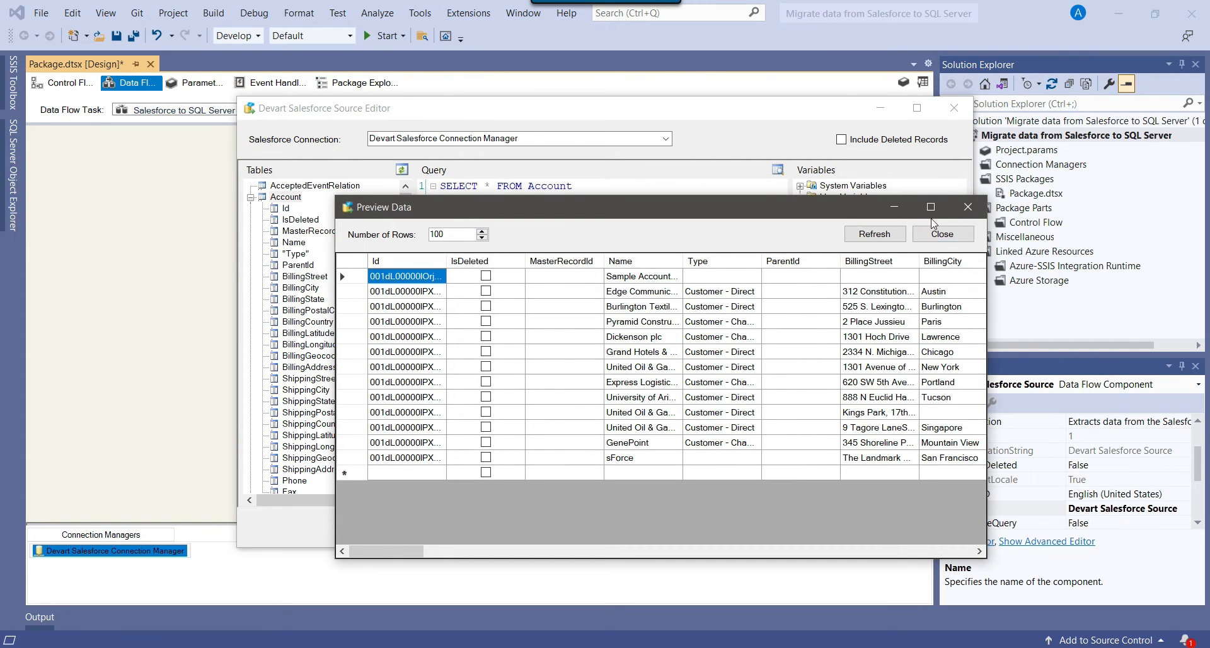
left_click(931, 207)
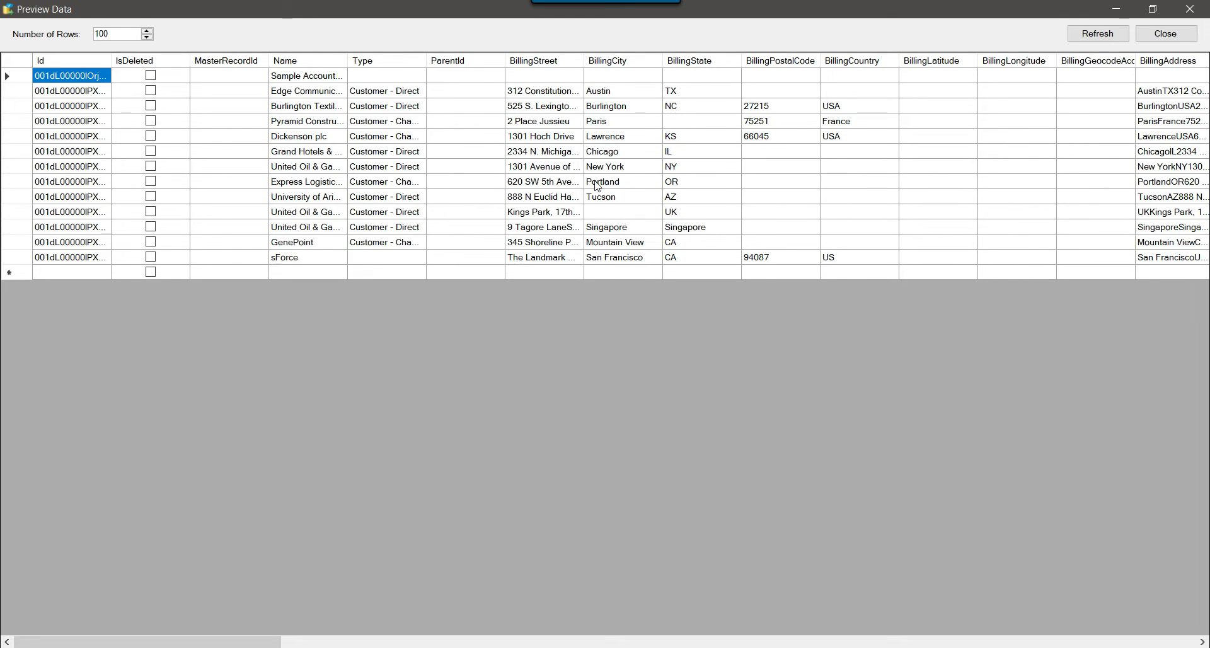
left_click(866, 640)
left_click(866, 640)
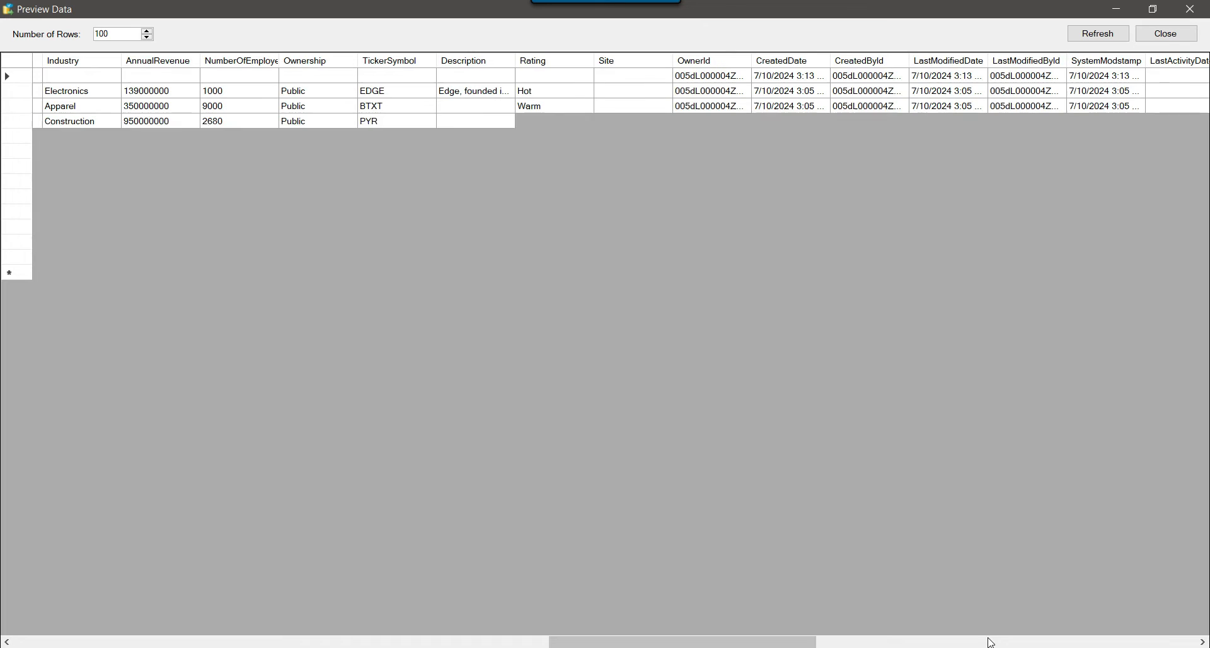
left_click(1190, 10)
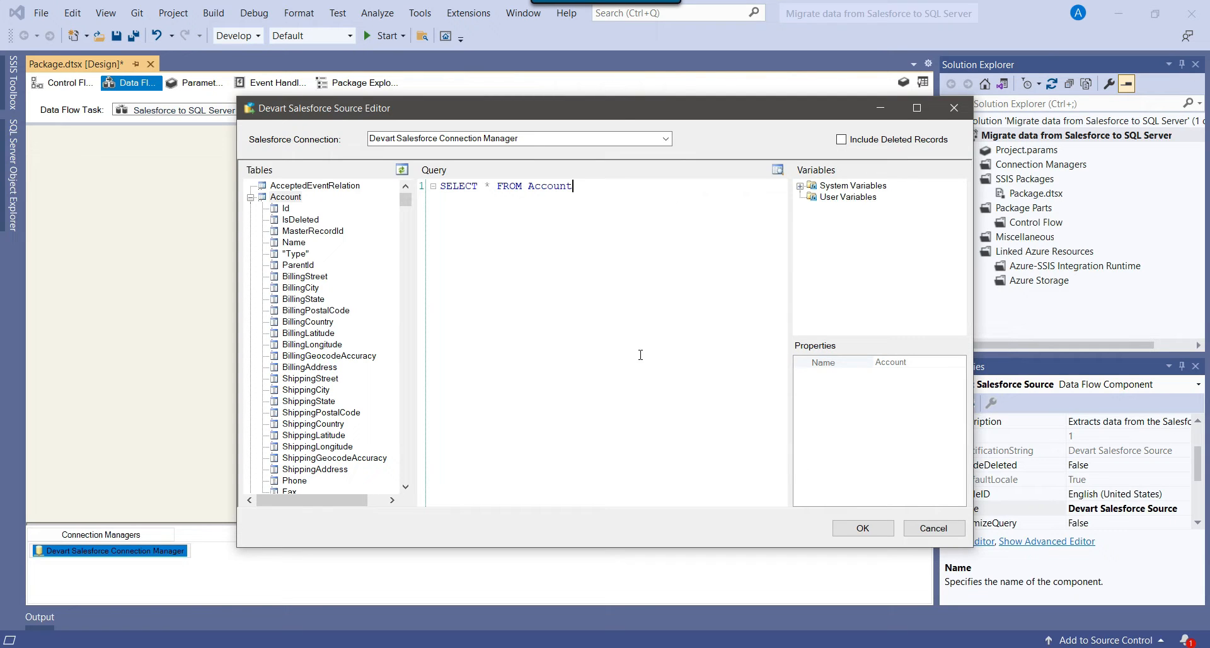
Confirm the Devart Salesforce Source Editor settings, then switch to SQL Server Management Studio.
left_click(862, 528)
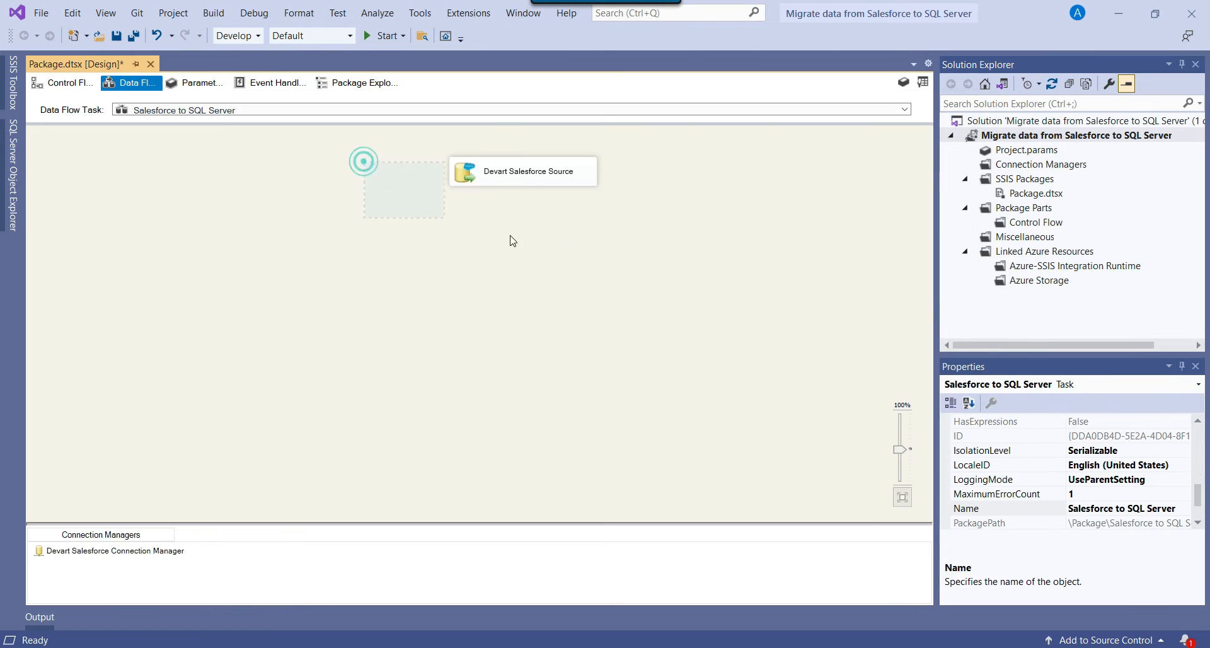
left_click(771, 282)
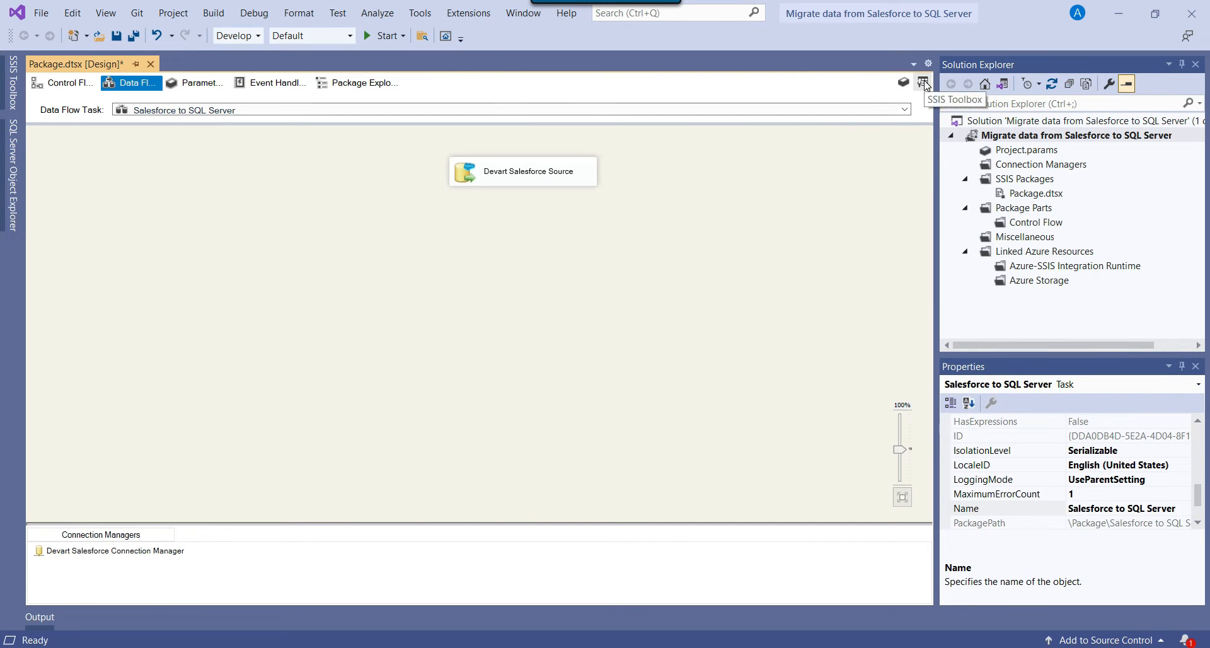
key("alt+Tab")
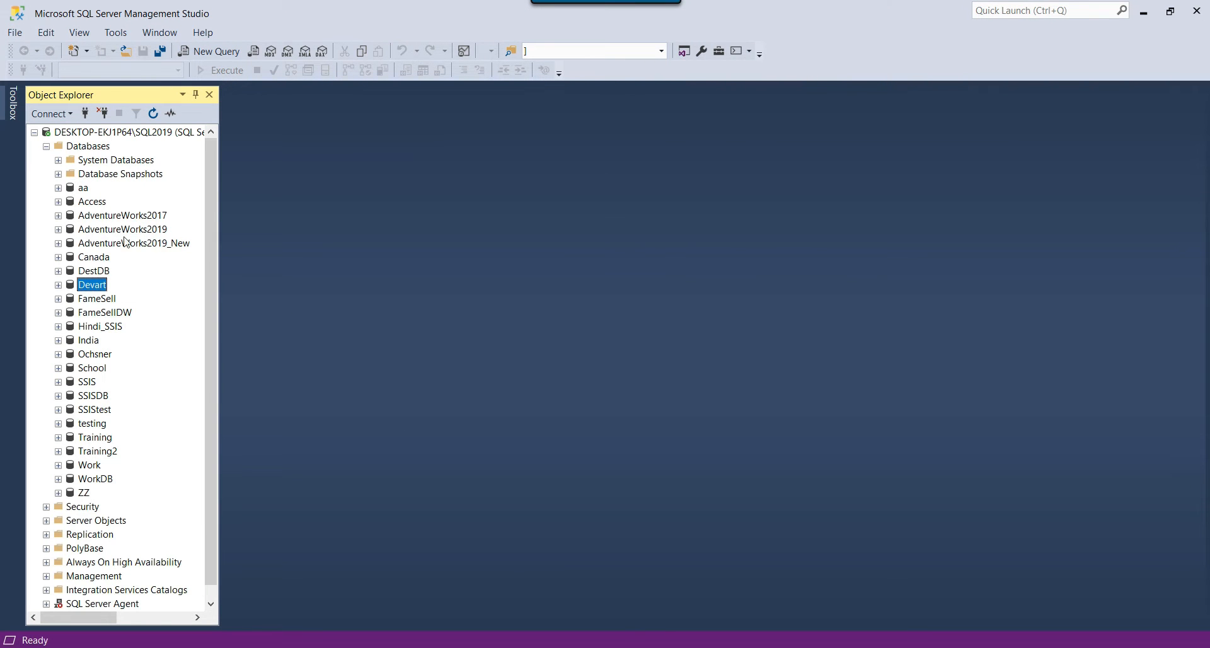
Expand the Devart database in Object Explorer, then show the SSIS Toolbox components in Visual Studio.
left_click(59, 284)
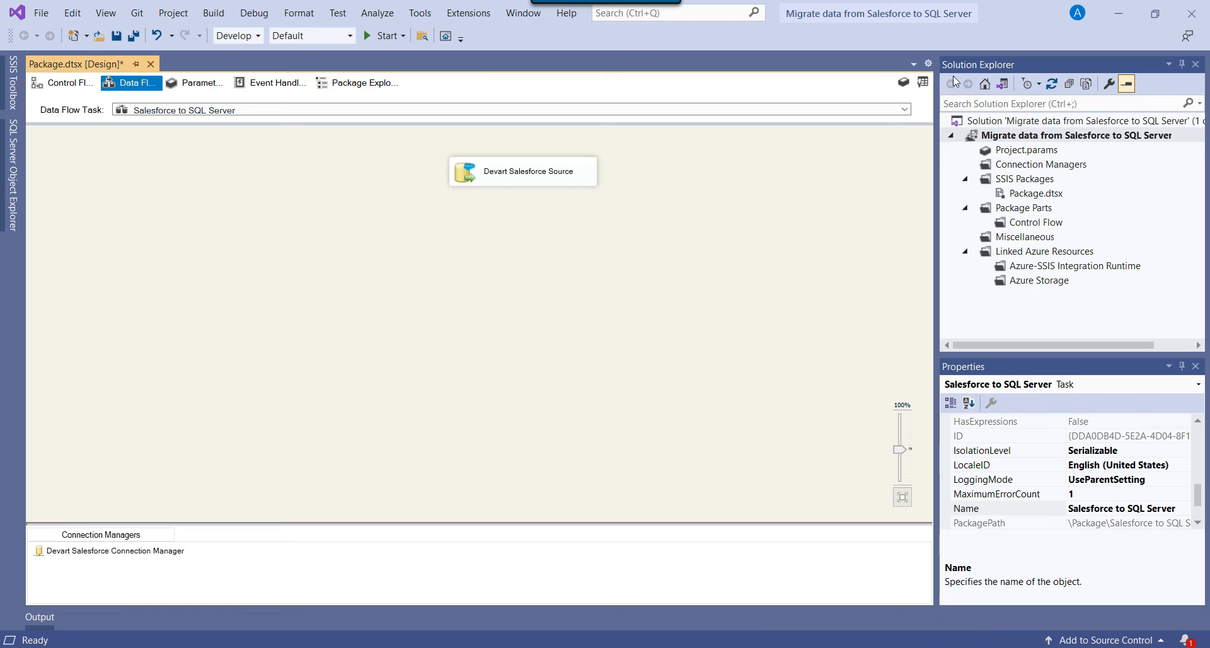
left_click(922, 83)
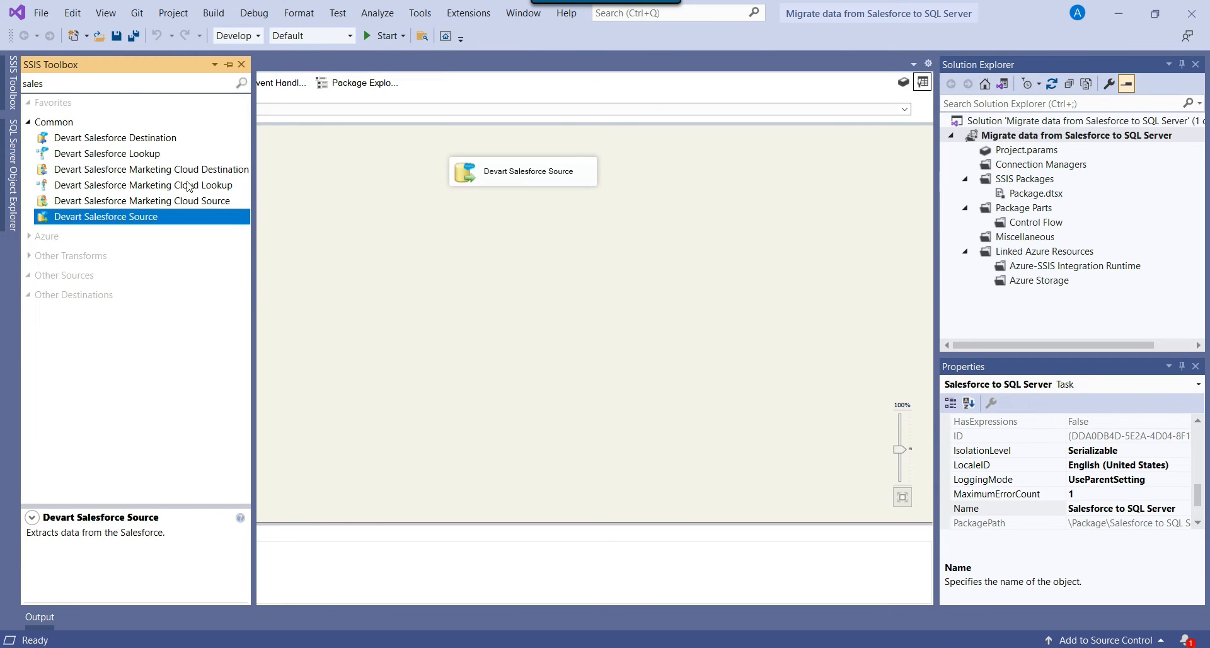
Search the toolbox for 'ole db', place an OLE DB Destination, and connect the Salesforce source to it.
left_click(117, 82)
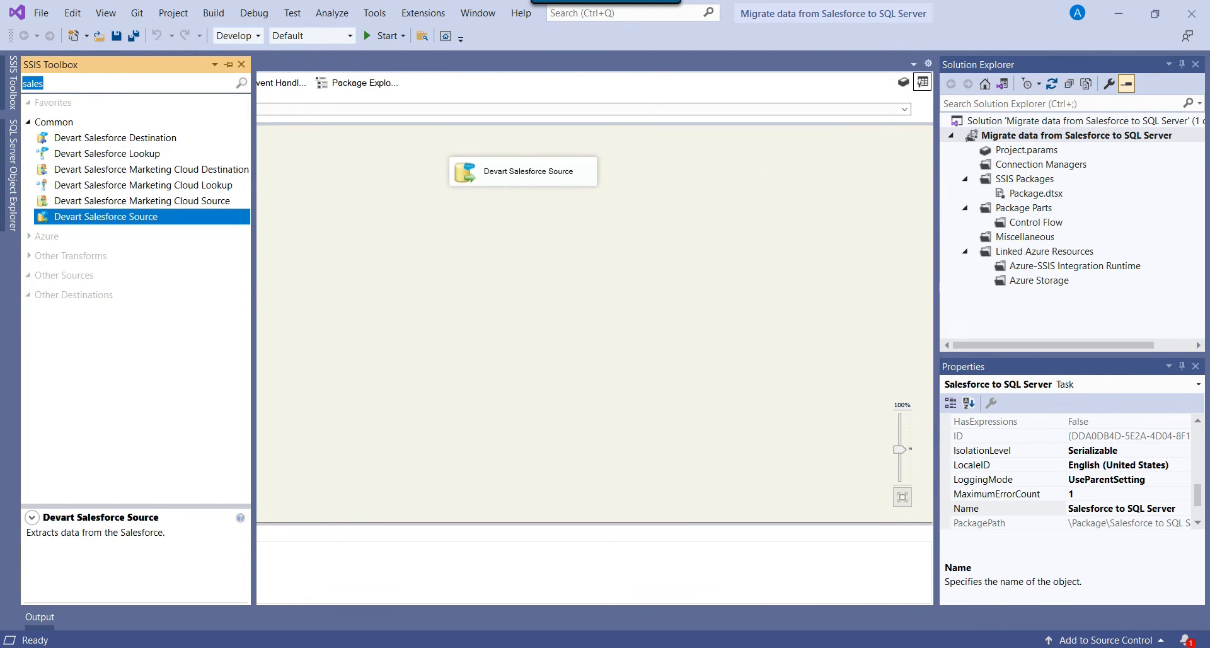
type("ole db")
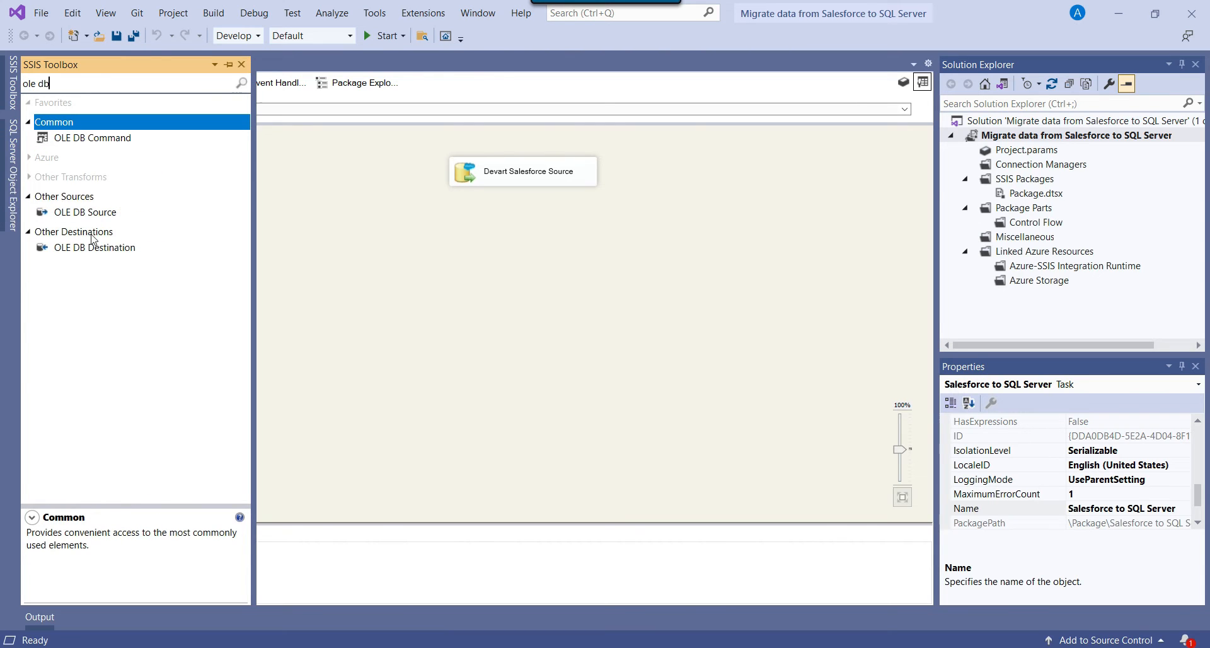
left_click_drag(94, 249, 447, 272)
left_click(494, 172)
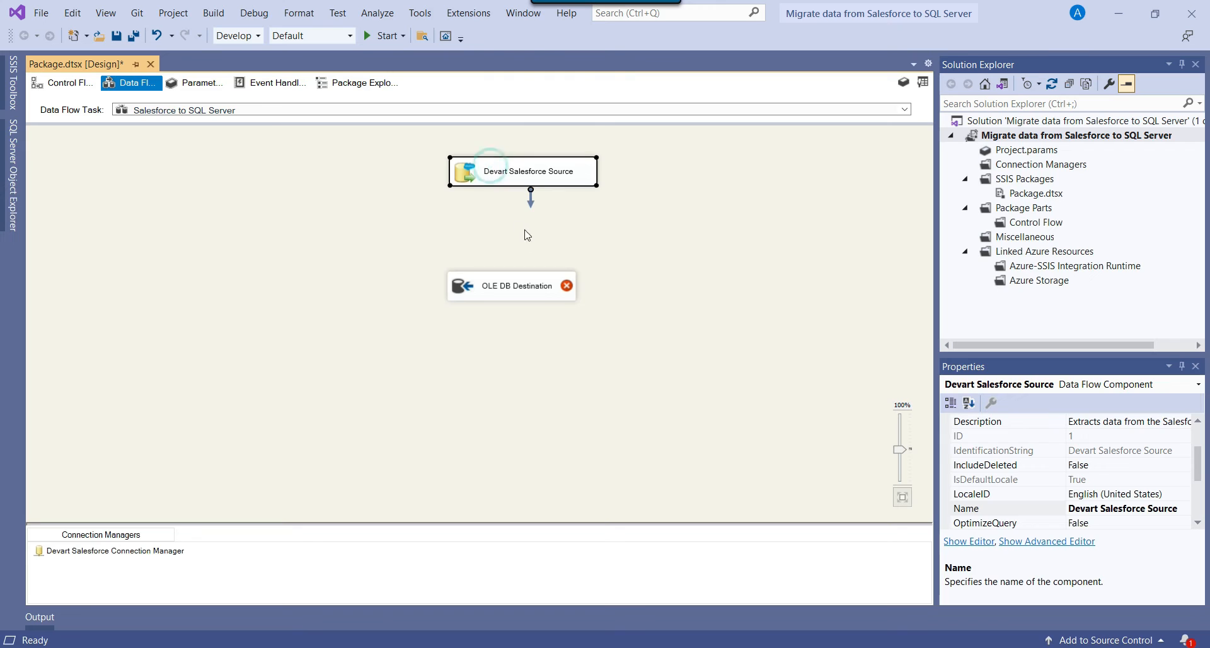
left_click_drag(533, 206, 523, 291)
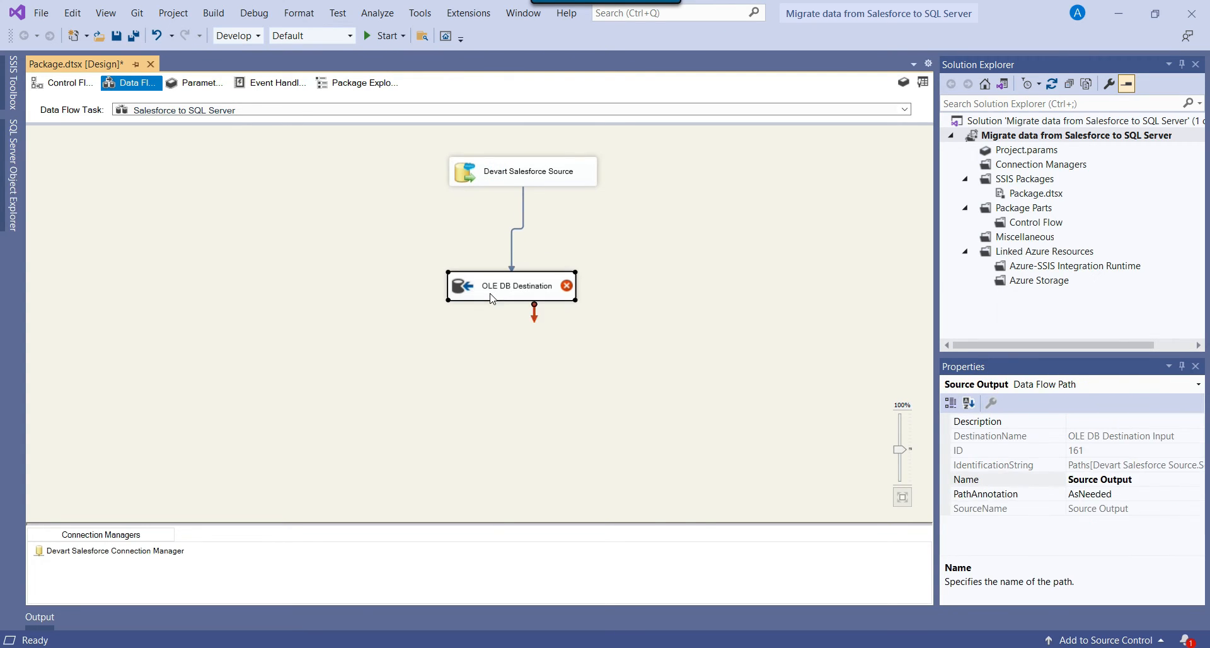
right_click(492, 298)
Set the OLE DB Destination to the Devart database connection with Table or view - fast load mode.
left_click(530, 304)
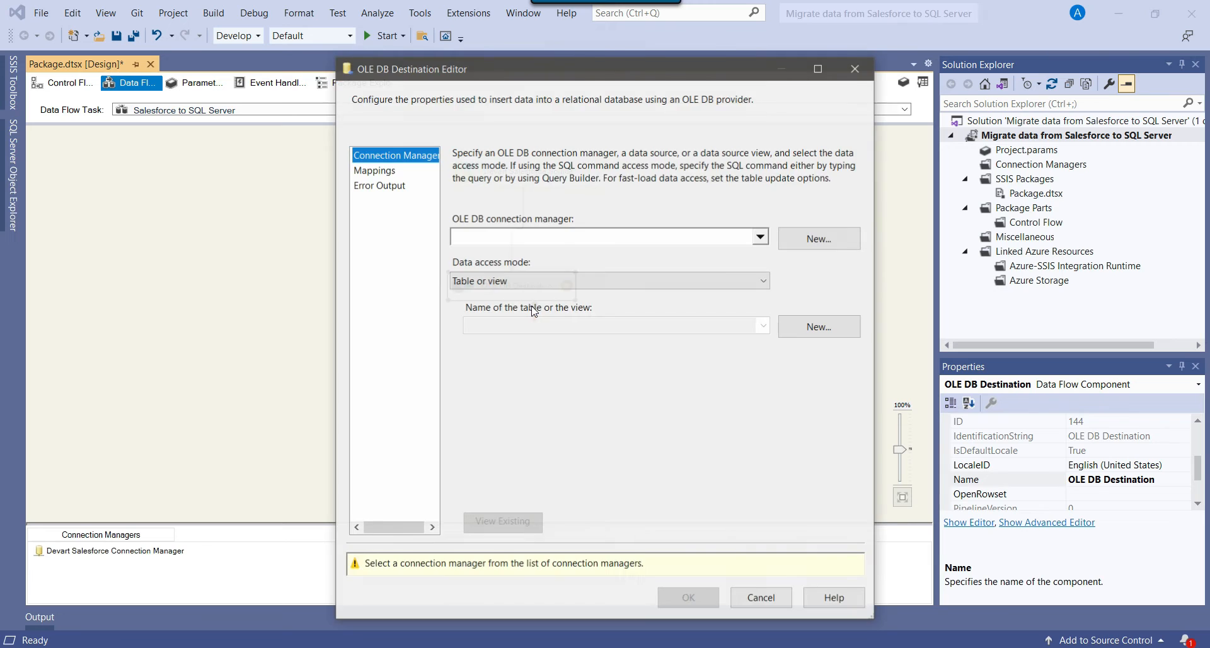
left_click(817, 240)
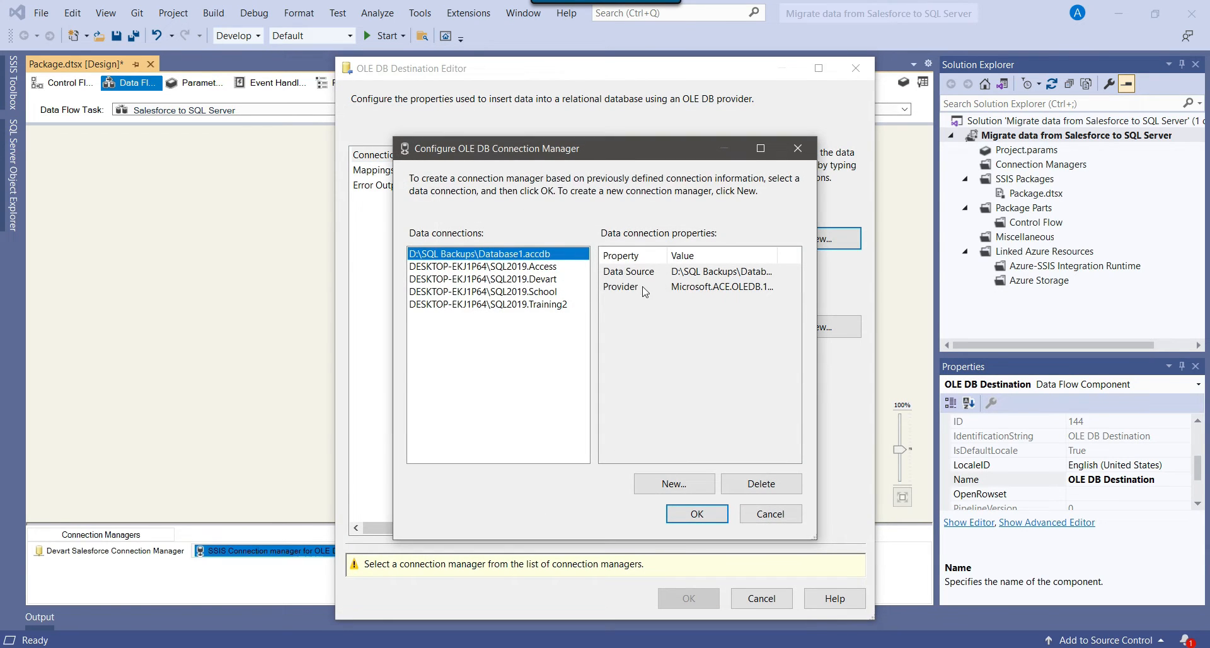
left_click(535, 279)
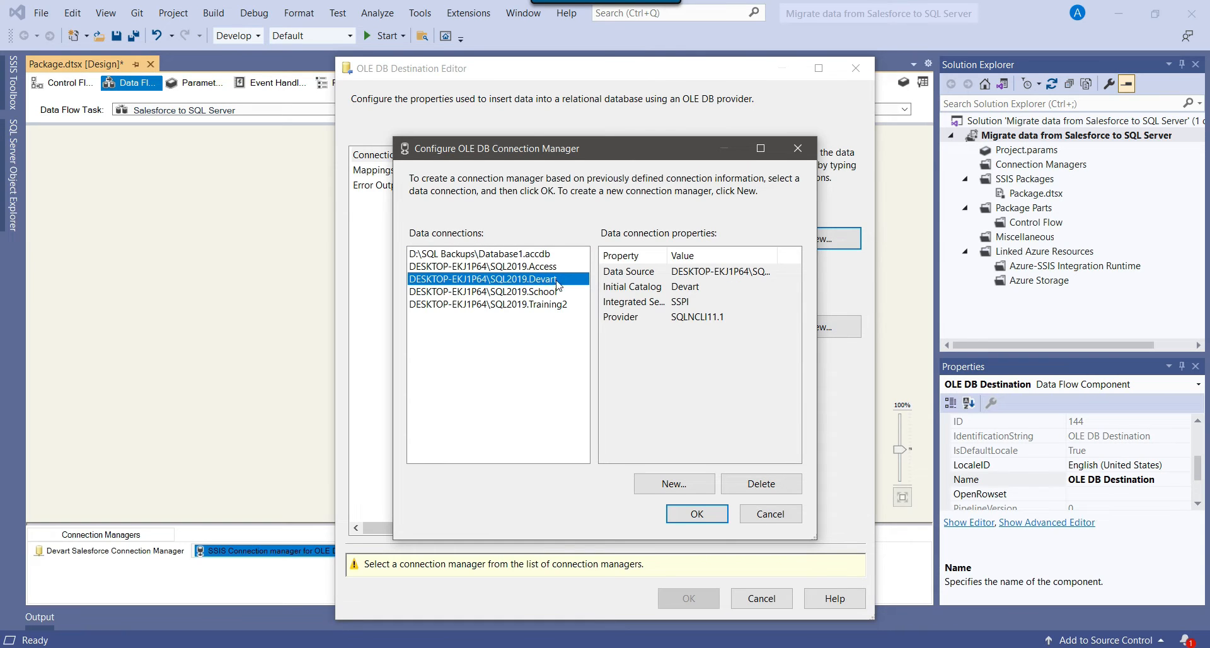
left_click(707, 514)
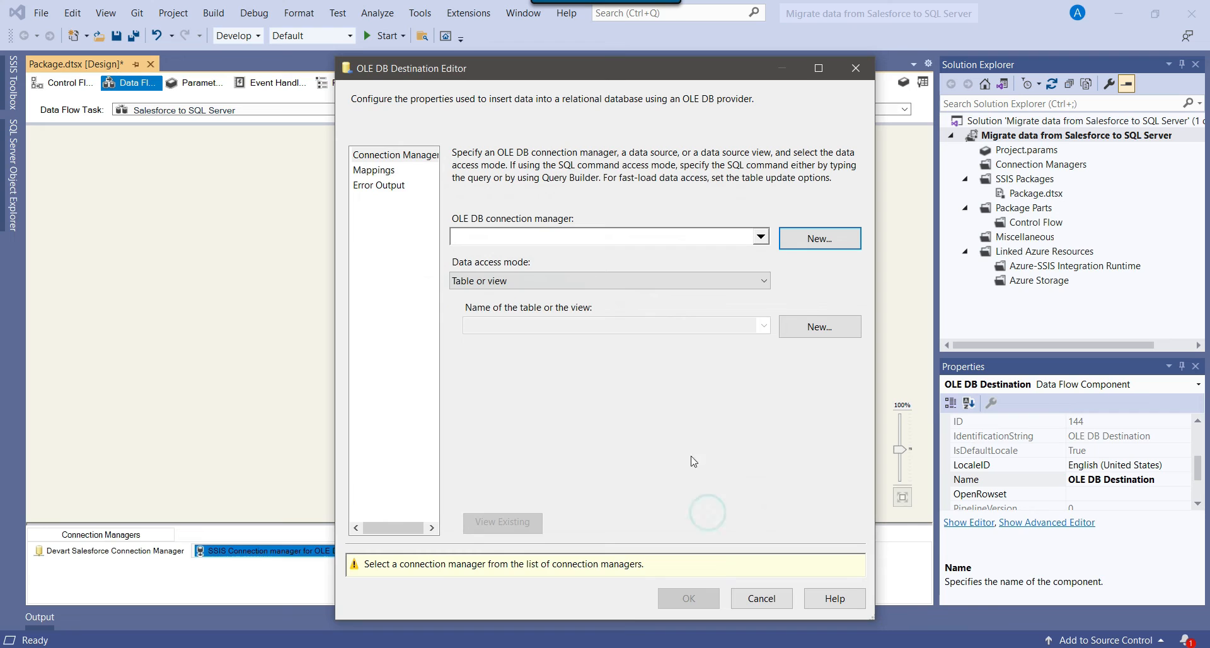
left_click(539, 283)
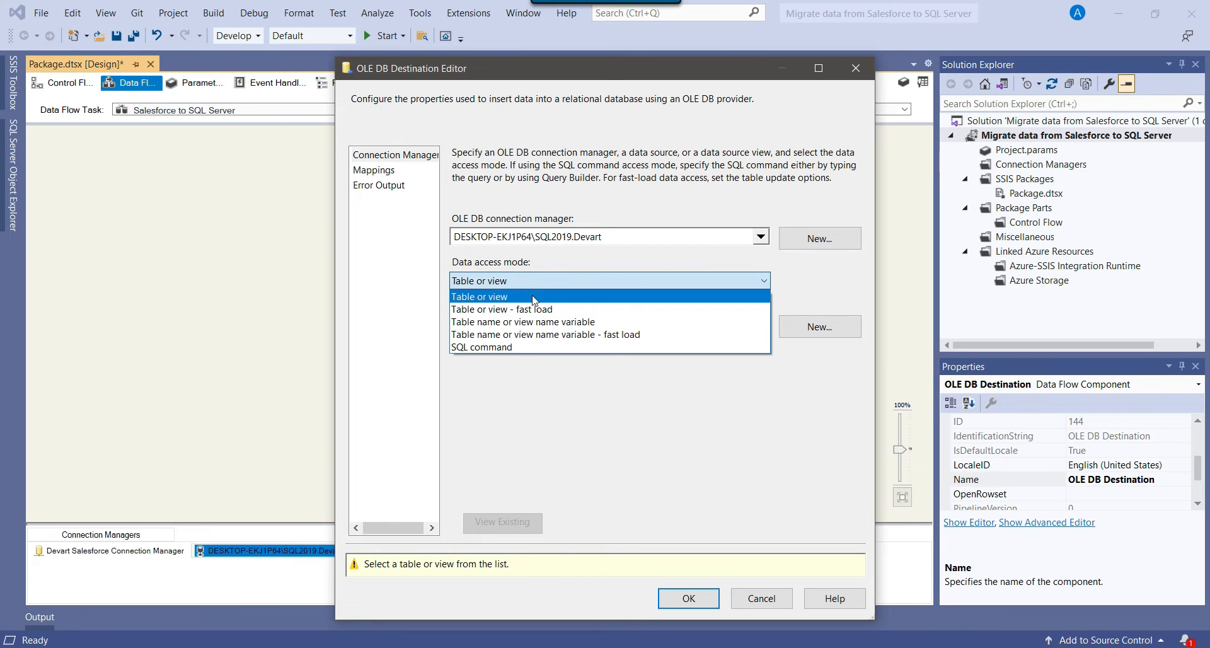
left_click(517, 309)
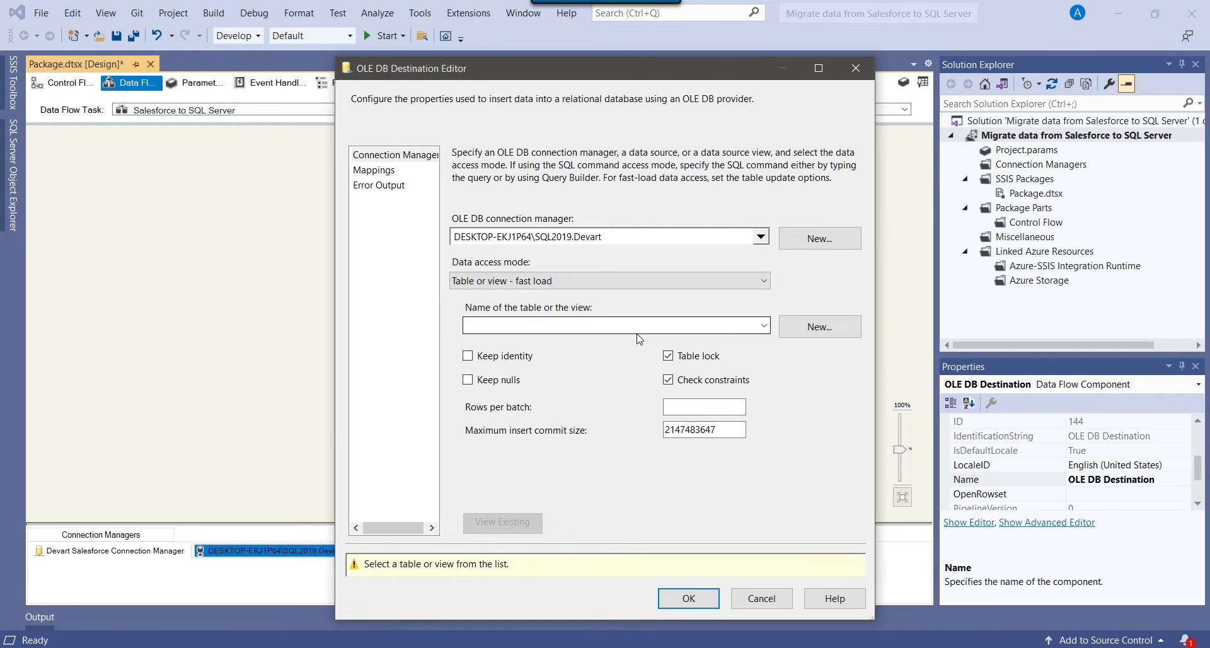
Create a new destination table named Account.
left_click(824, 329)
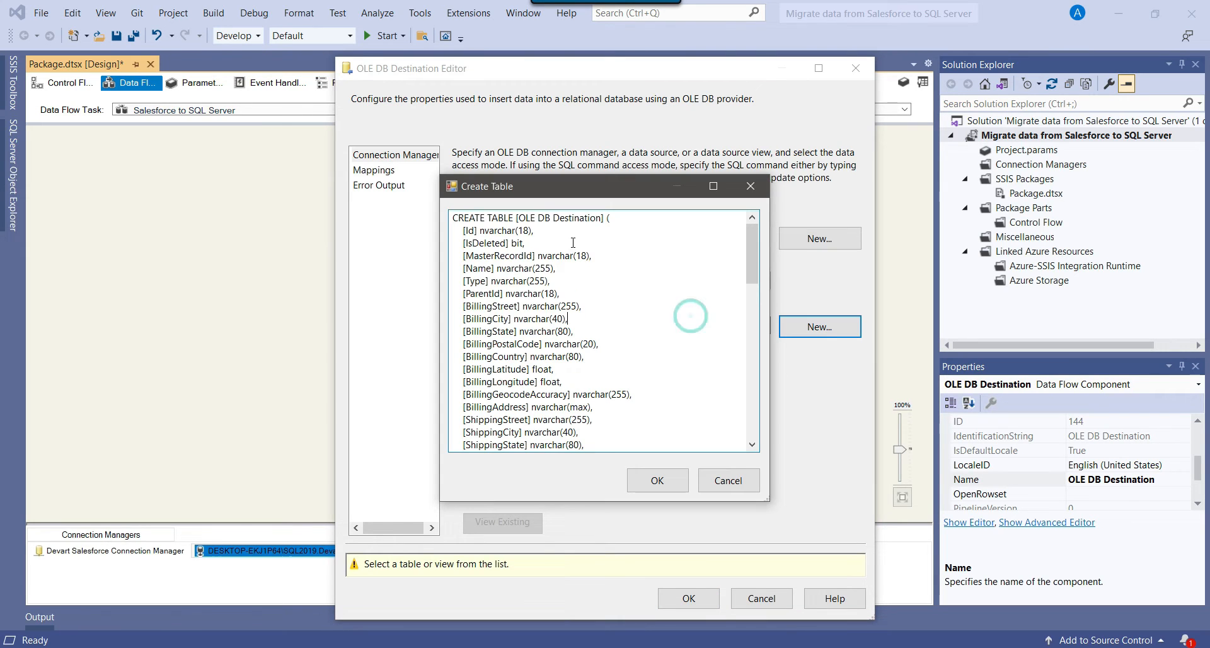
left_click_drag(520, 217, 598, 218)
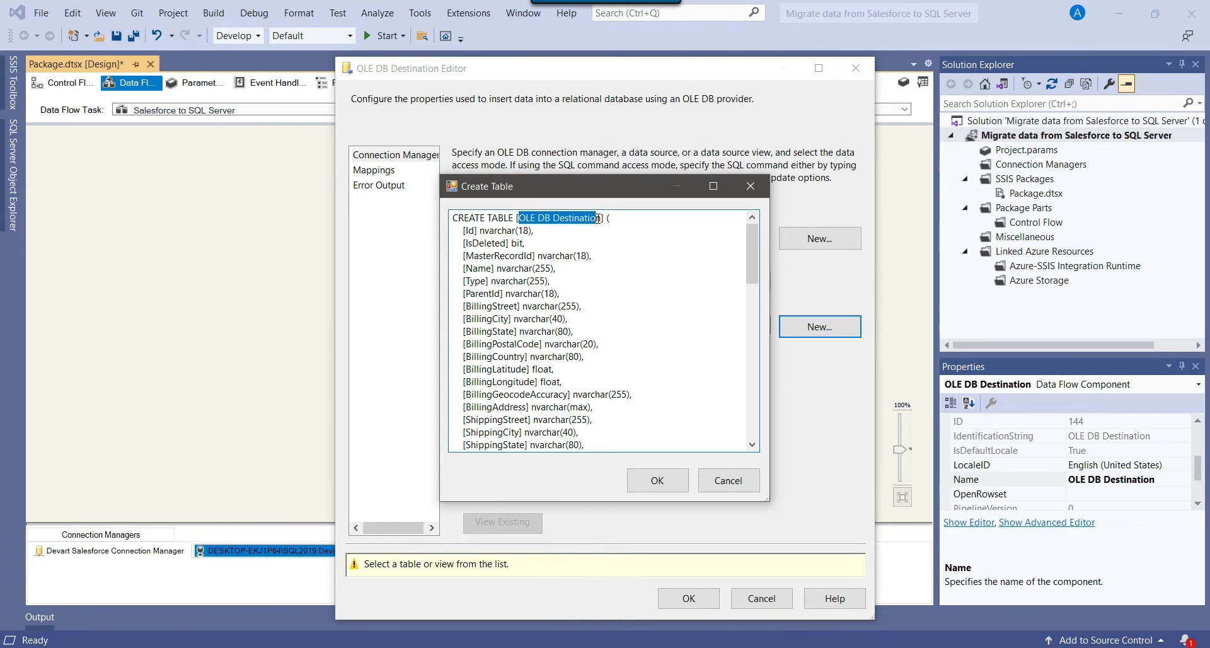
type("Accoun")
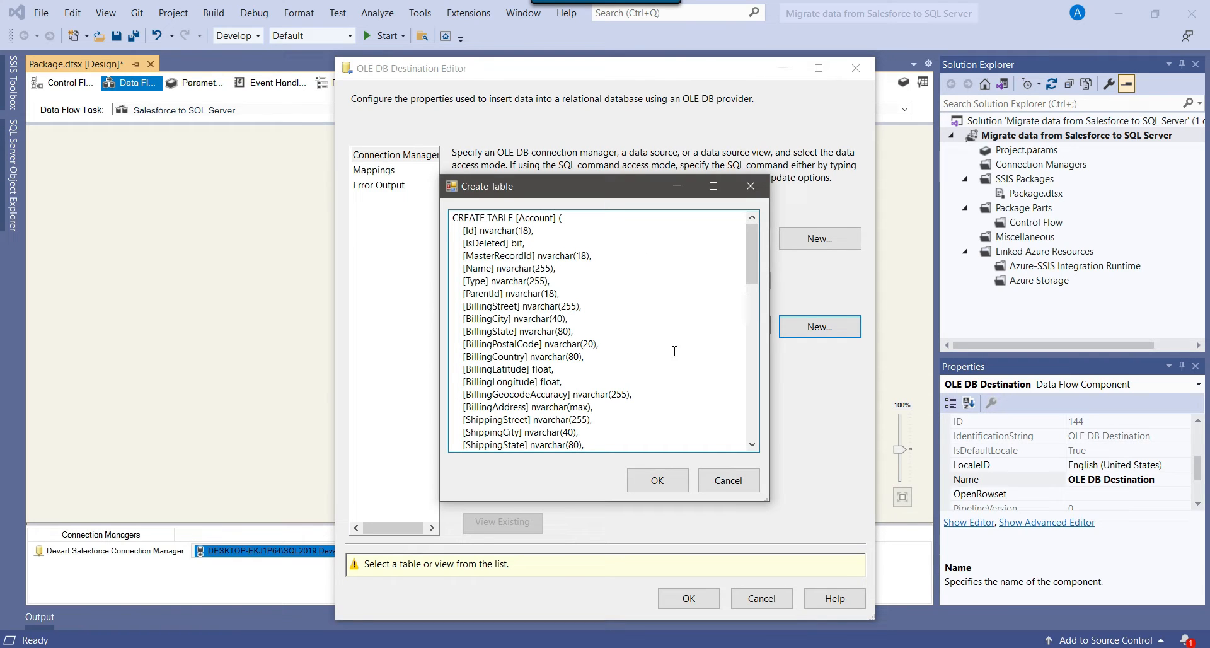
left_click(659, 481)
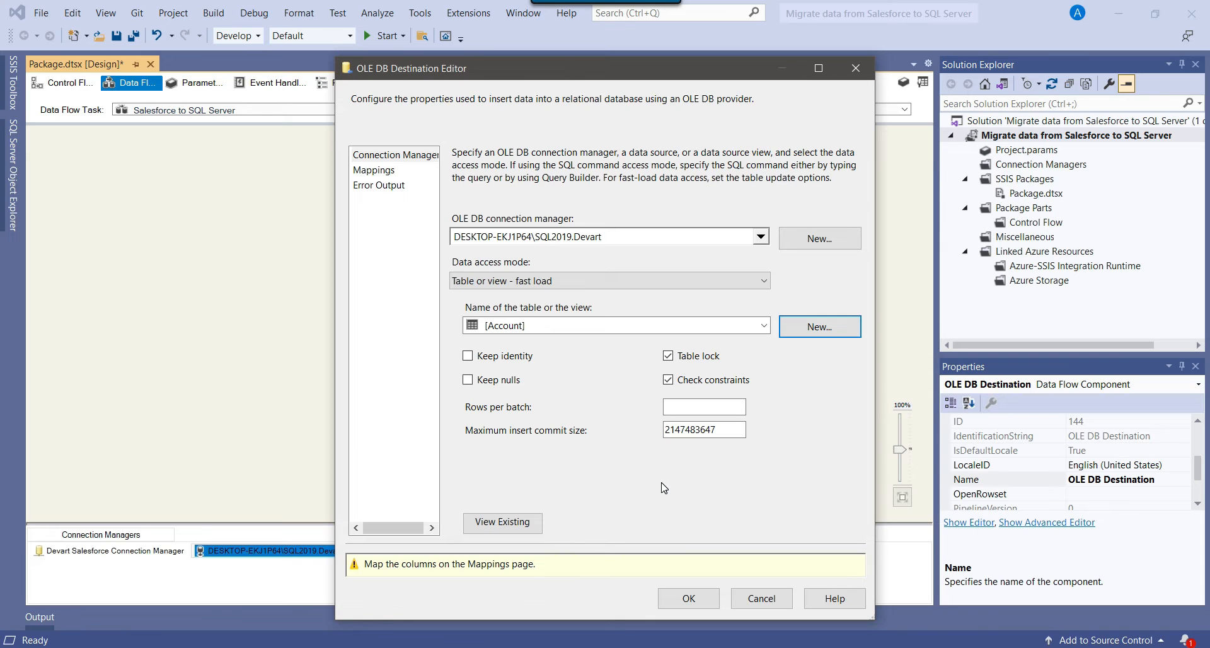
left_click(374, 172)
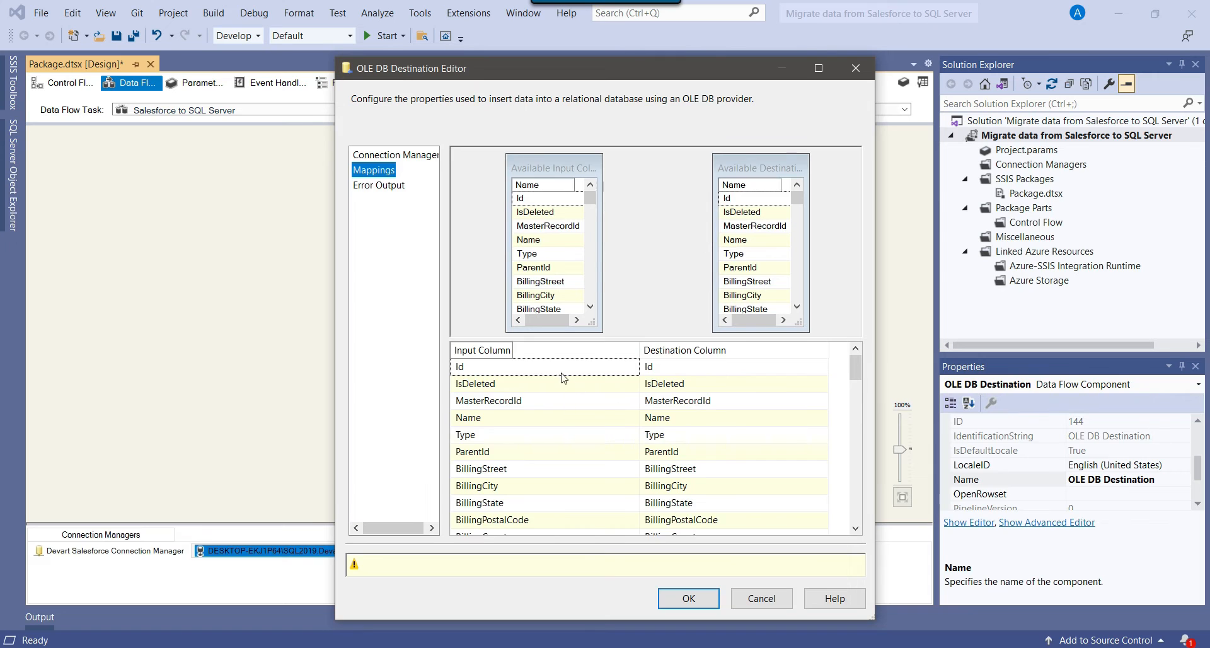
Accept the default column mappings and close the OLE DB Destination editor.
mouse_move(853, 369)
left_mouse_down()
mouse_move(855, 507)
mouse_move(876, 521)
mouse_move(854, 369)
left_mouse_up()
left_click(702, 566)
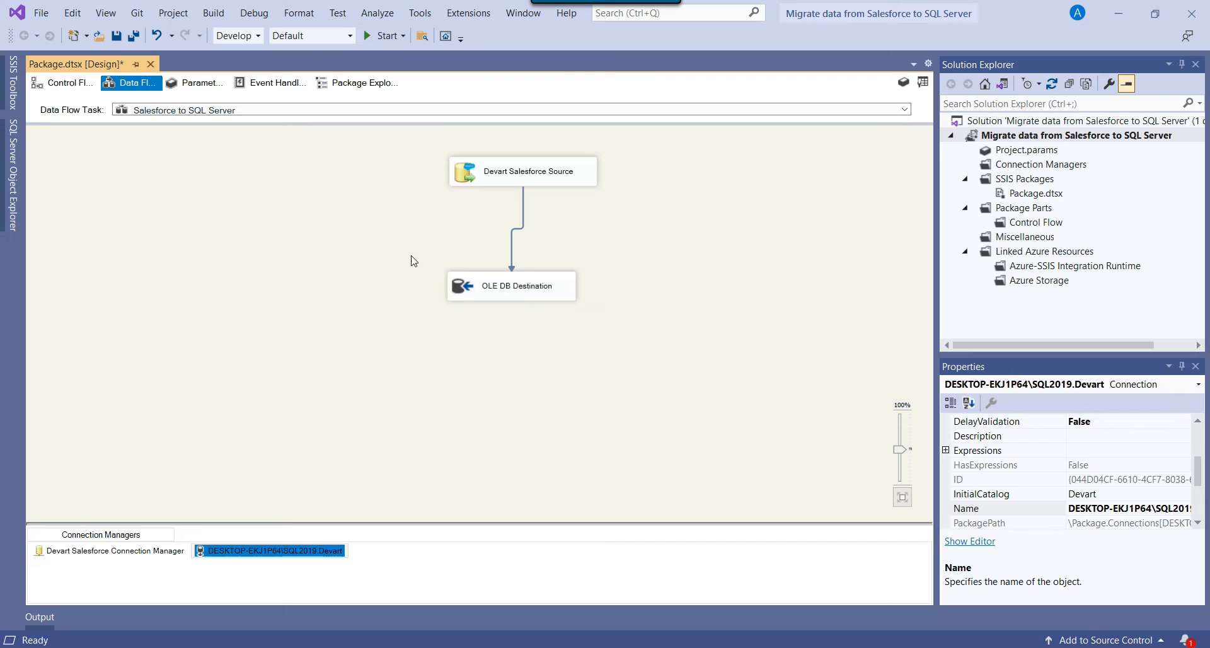
left_click(461, 288)
left_click(657, 299)
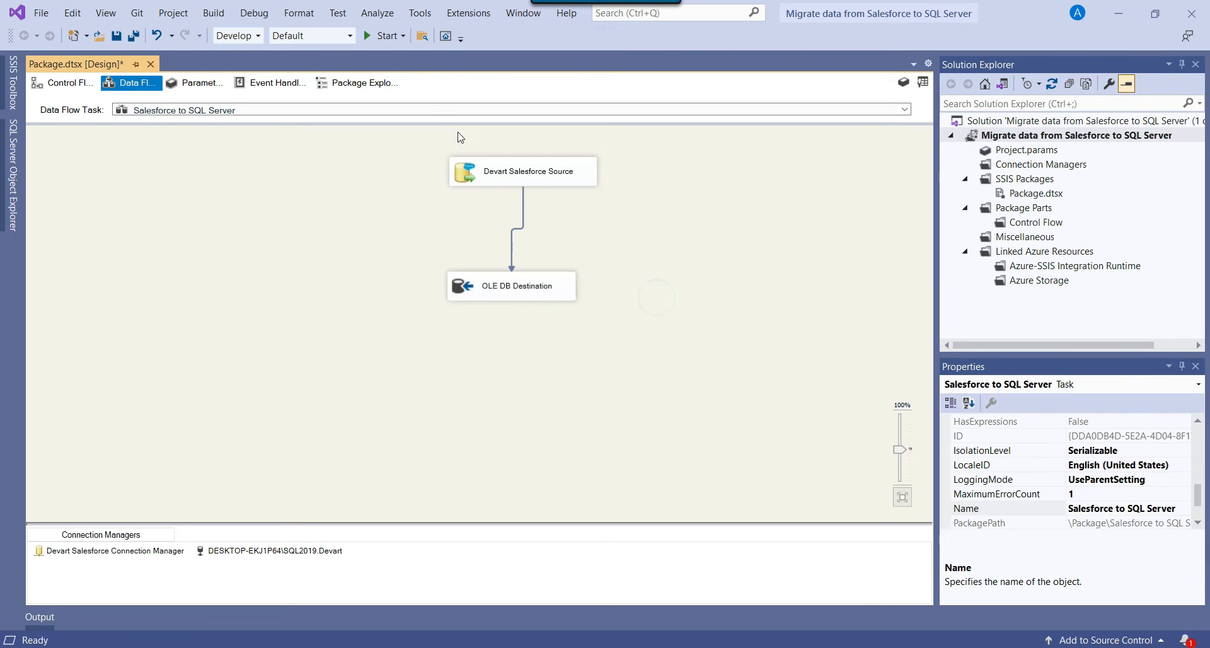
Run the package and check that 13 rows flow from Salesforce to the OLE DB Destination.
left_click(383, 36)
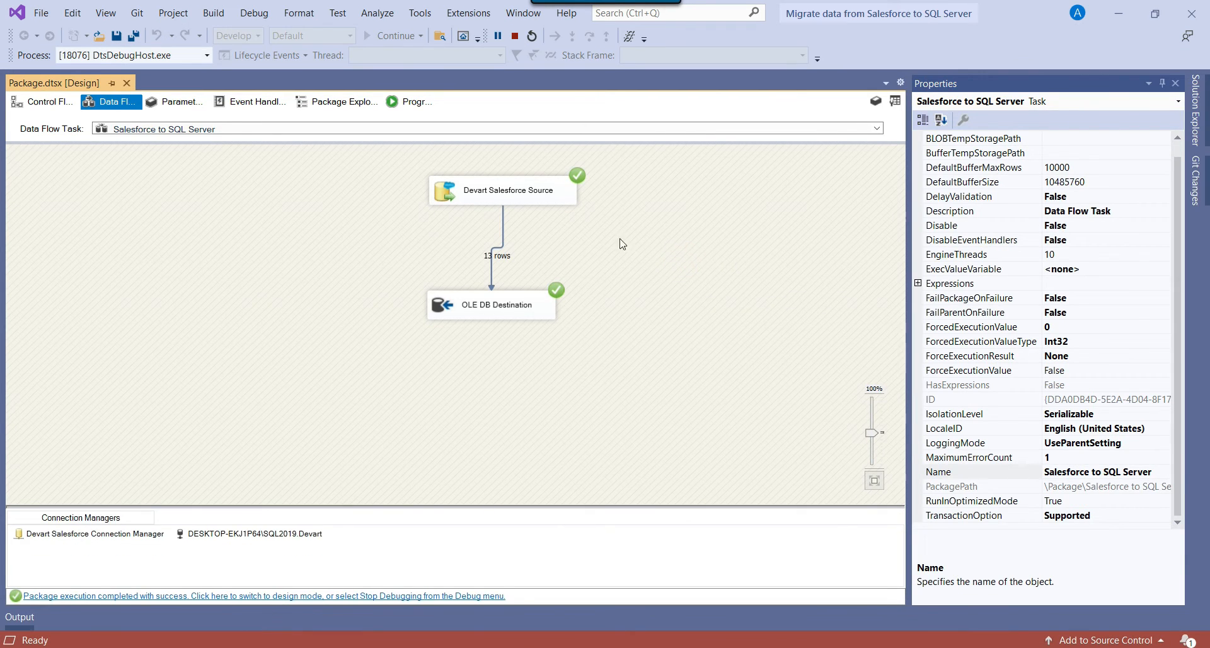
left_click(563, 202)
left_click(626, 273)
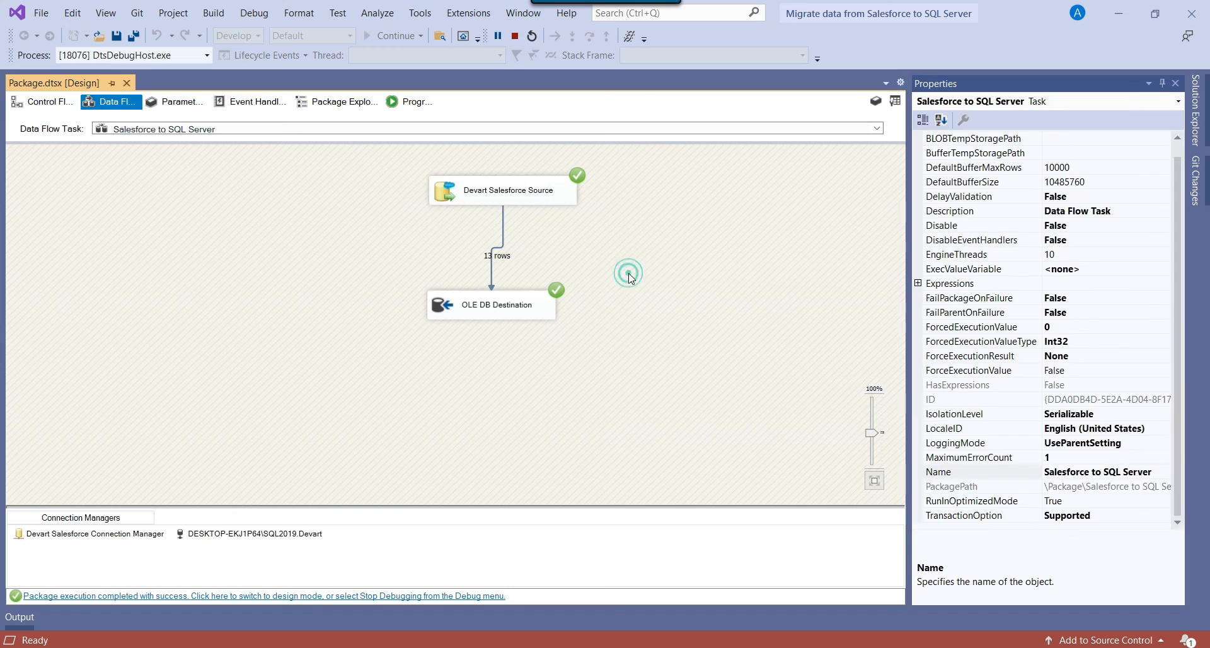
left_click(548, 319)
left_click(687, 281)
Refresh the Devart database's Tables and run Select Top 1000 Rows on dbo.Account.
key("alt+Tab")
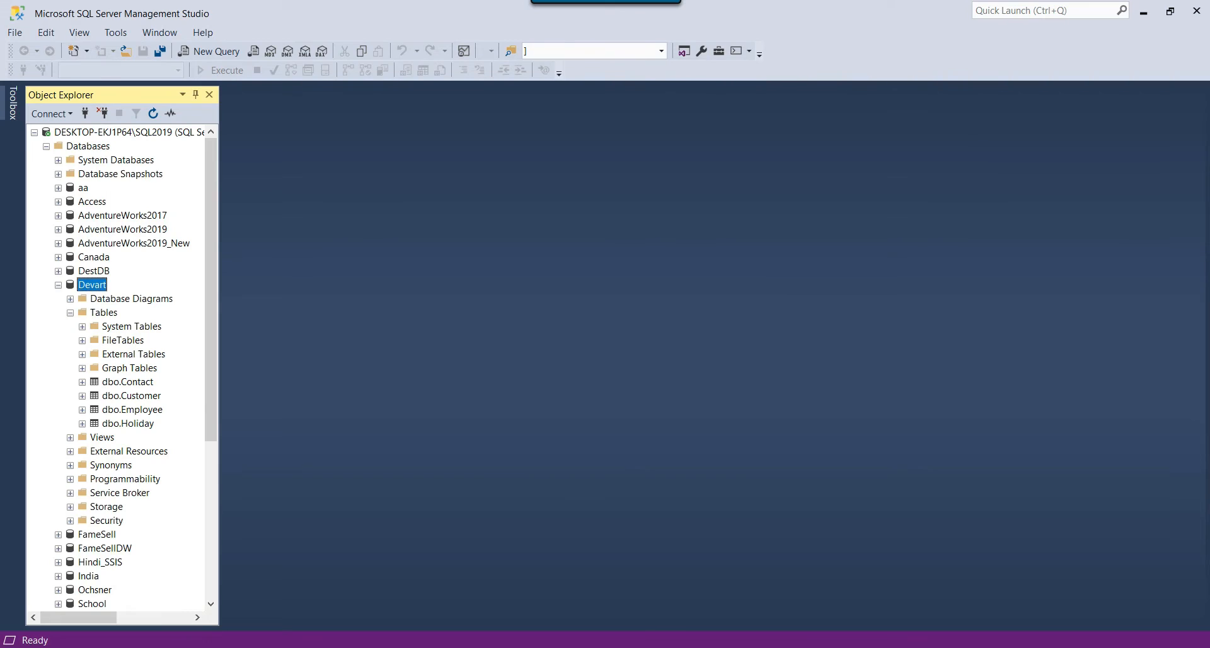
right_click(112, 314)
left_click(178, 395)
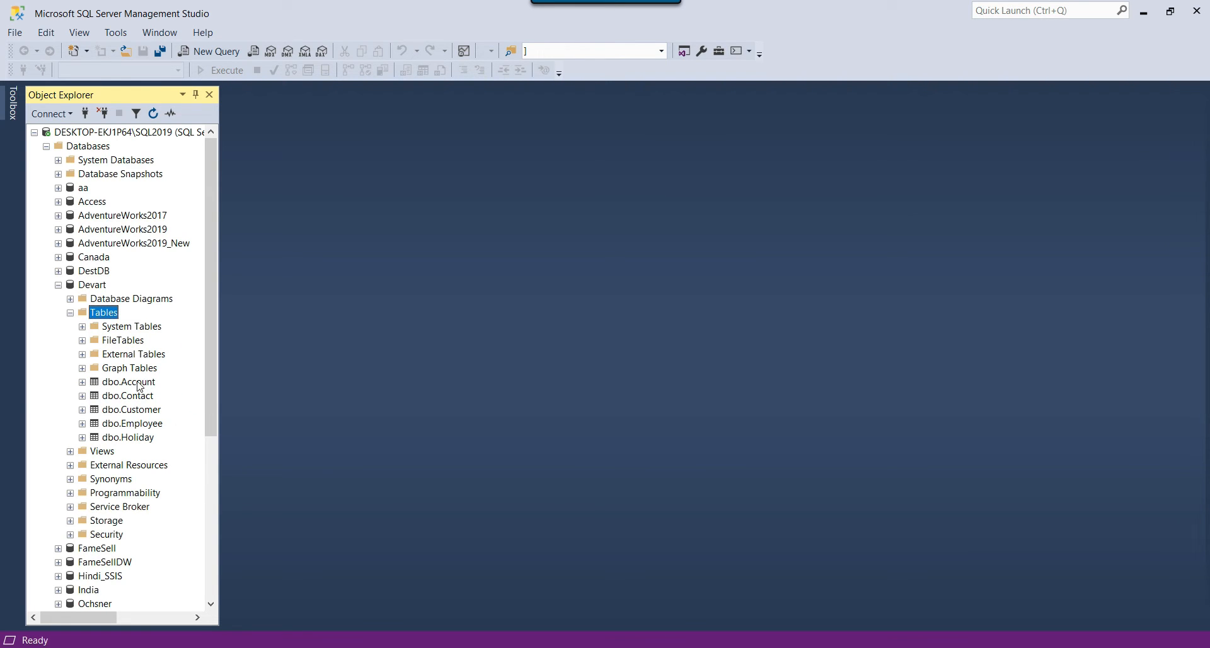
left_click(140, 383)
right_click(139, 382)
left_click(215, 368)
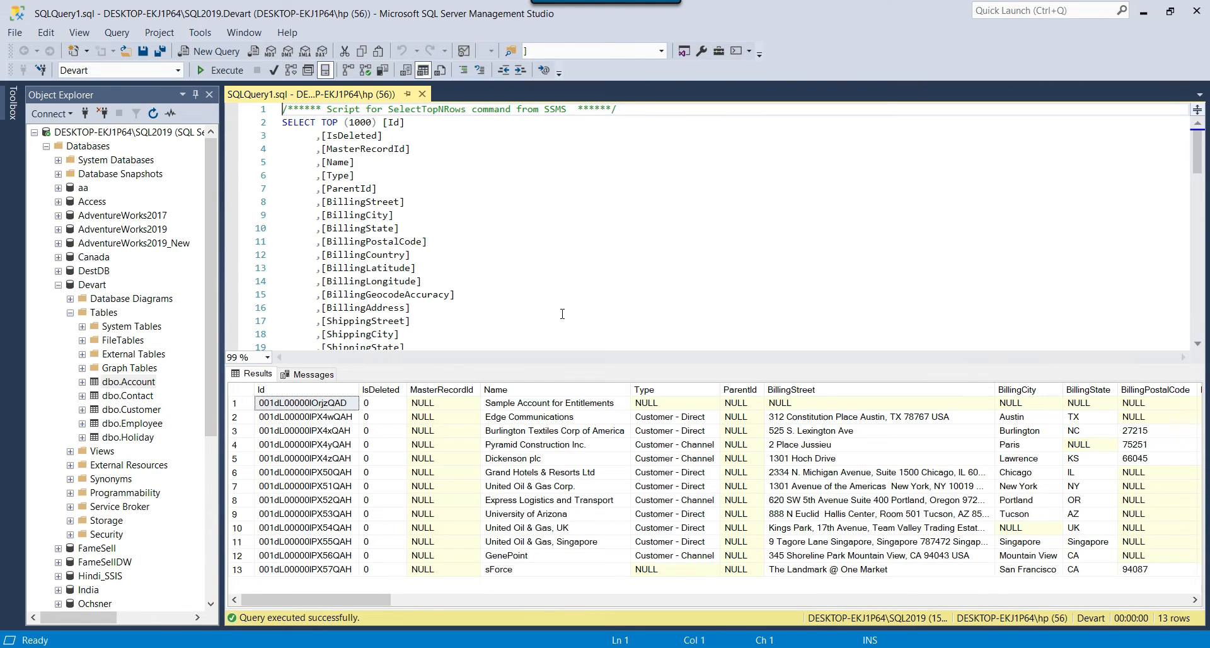
Review the 13 returned account names, then return to the package's Control Flow in Visual Studio.
left_click_drag(552, 406, 603, 584)
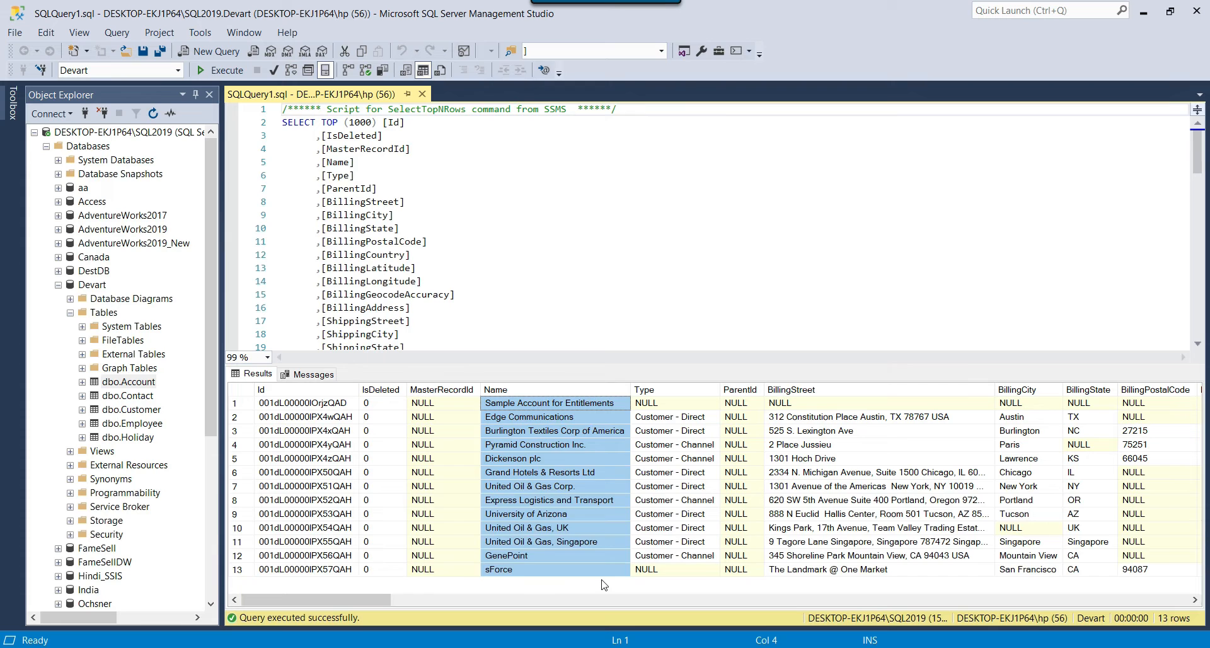
left_click(743, 541)
left_click(637, 281)
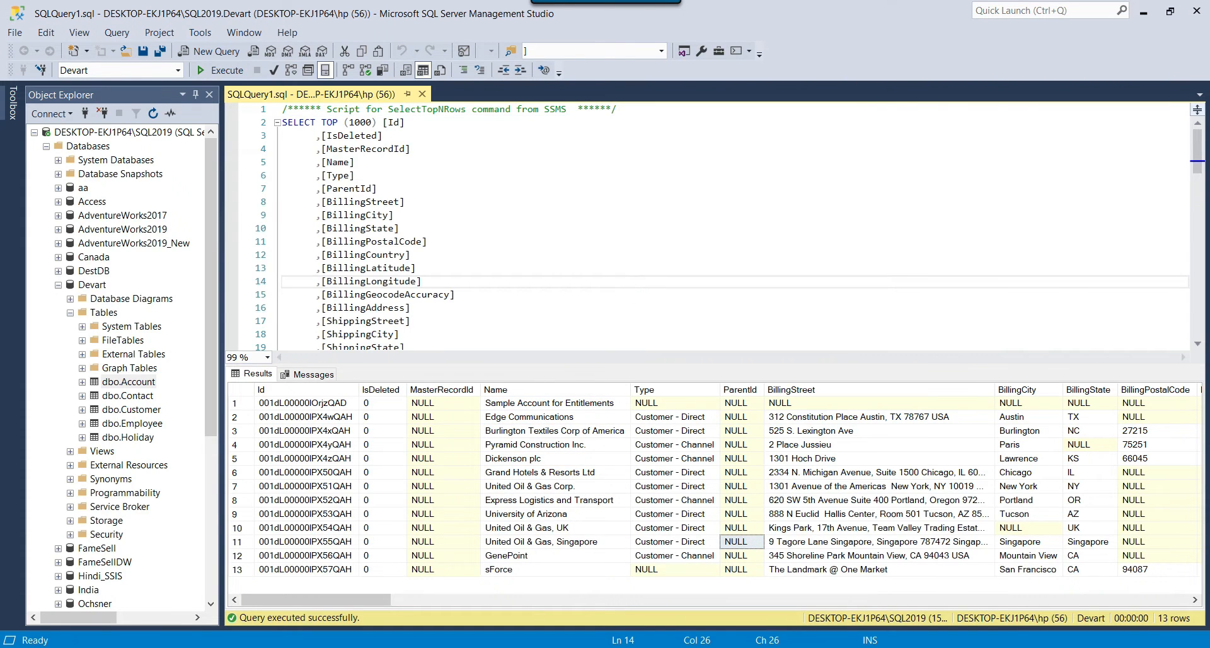
key("alt+Tab")
left_click(46, 103)
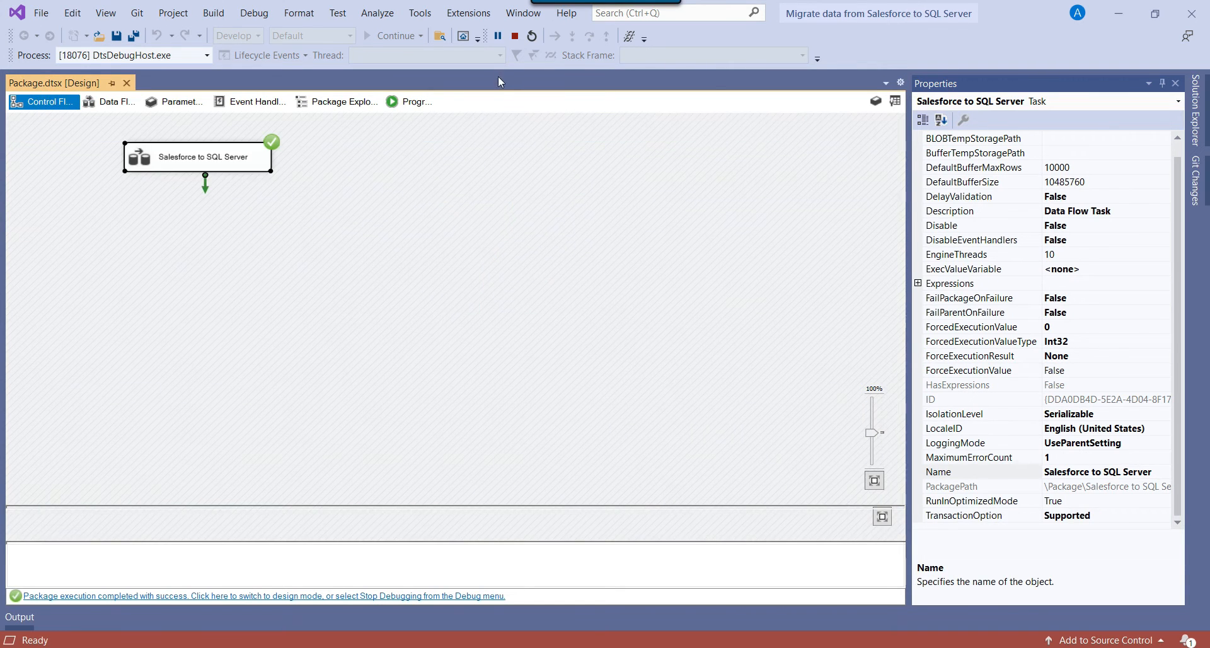
Stop debugging and add a Data Flow Task named 'SQL Server to Salesforce'.
left_click(515, 38)
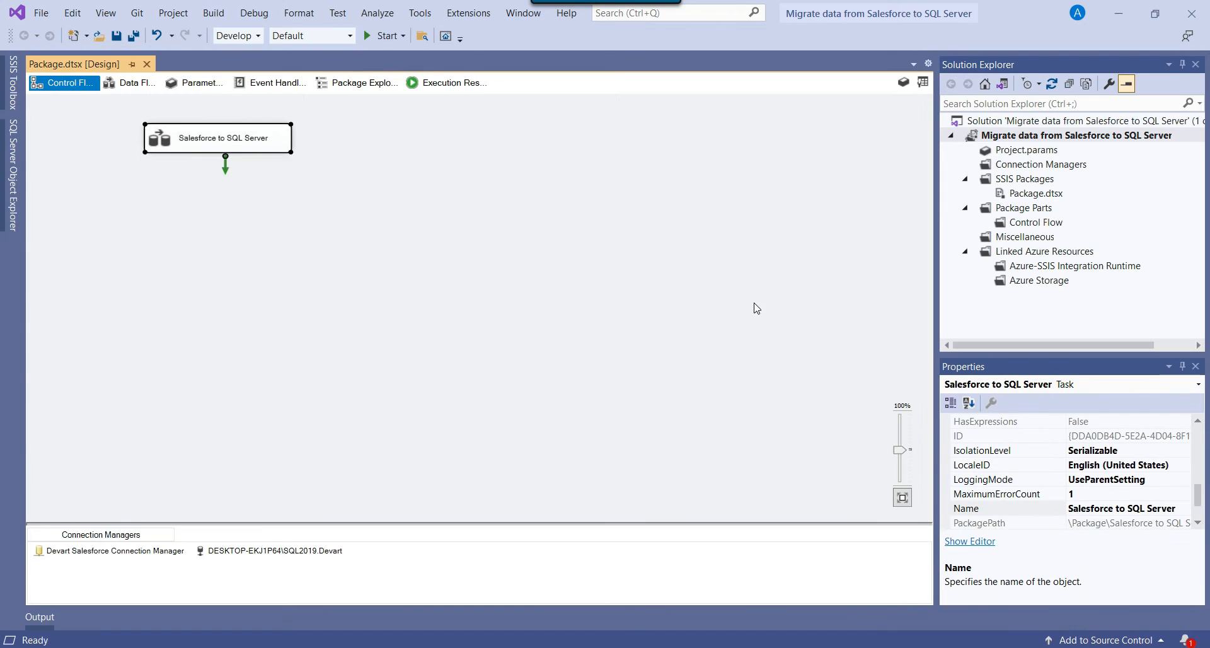
left_click(661, 250)
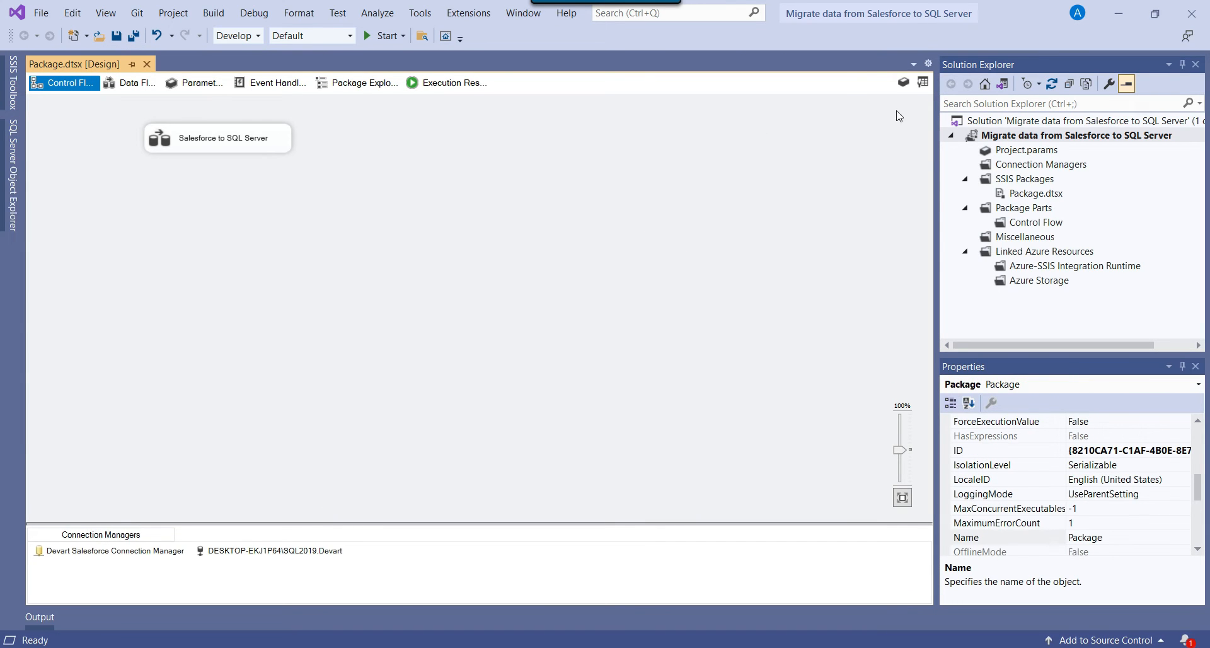
left_click(921, 83)
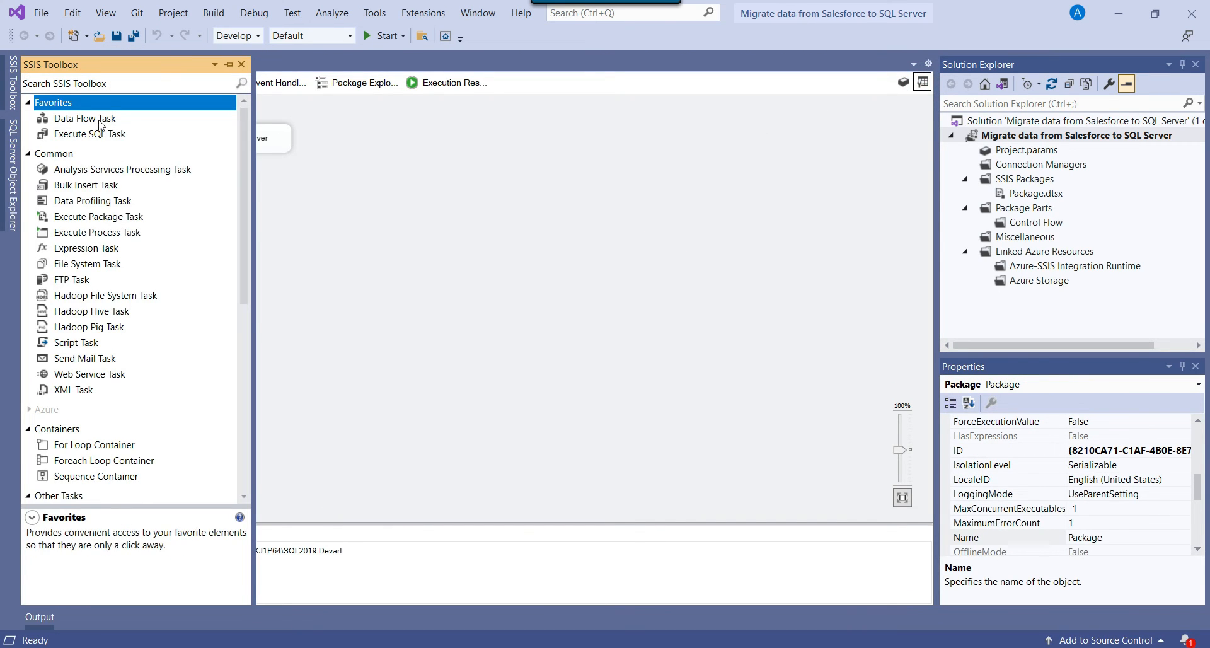
left_click(92, 121)
left_click_drag(92, 125, 451, 150)
left_click(451, 150)
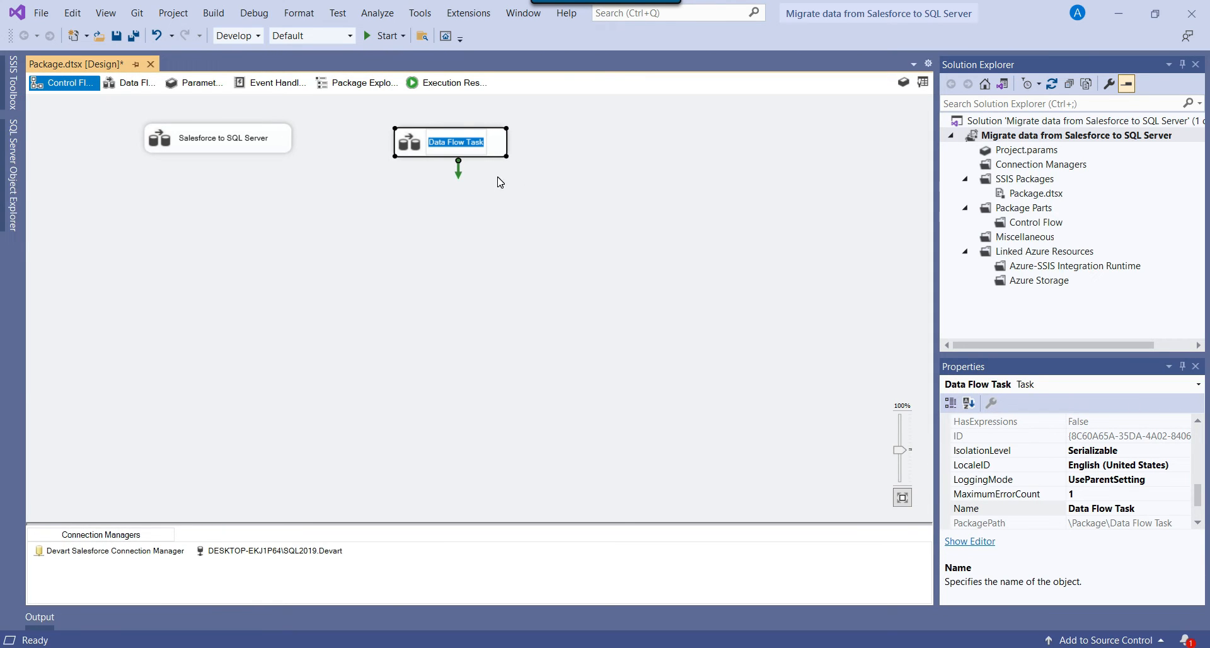
type("SQL ser")
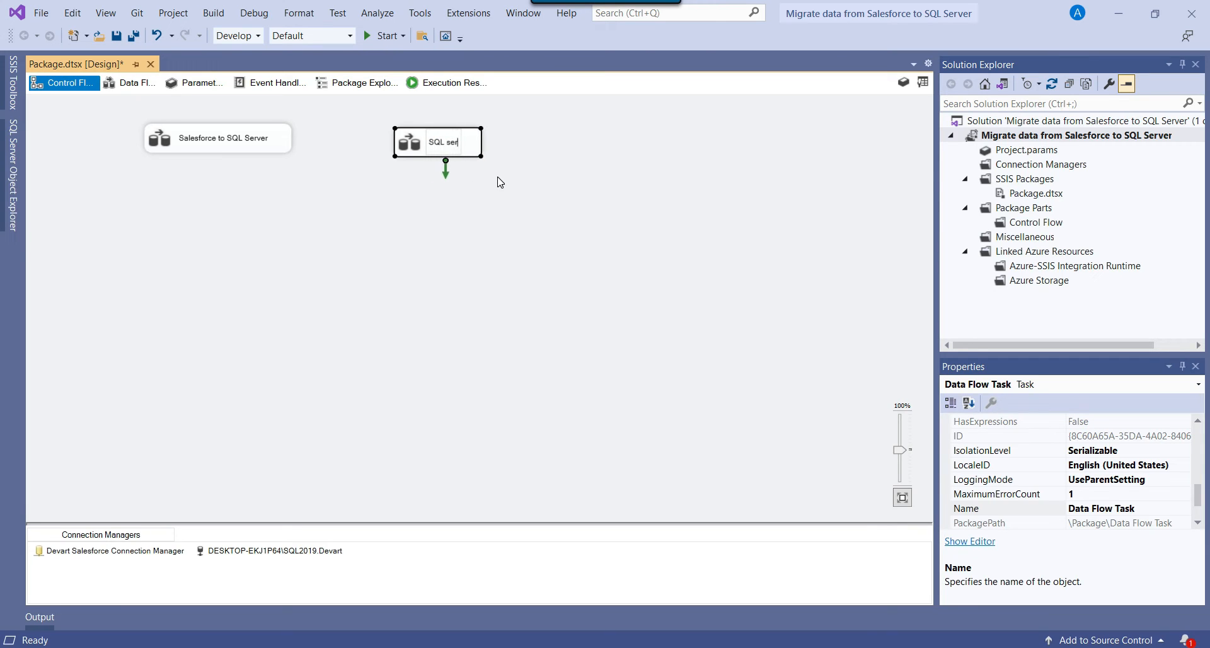
type("ver to Salesforce")
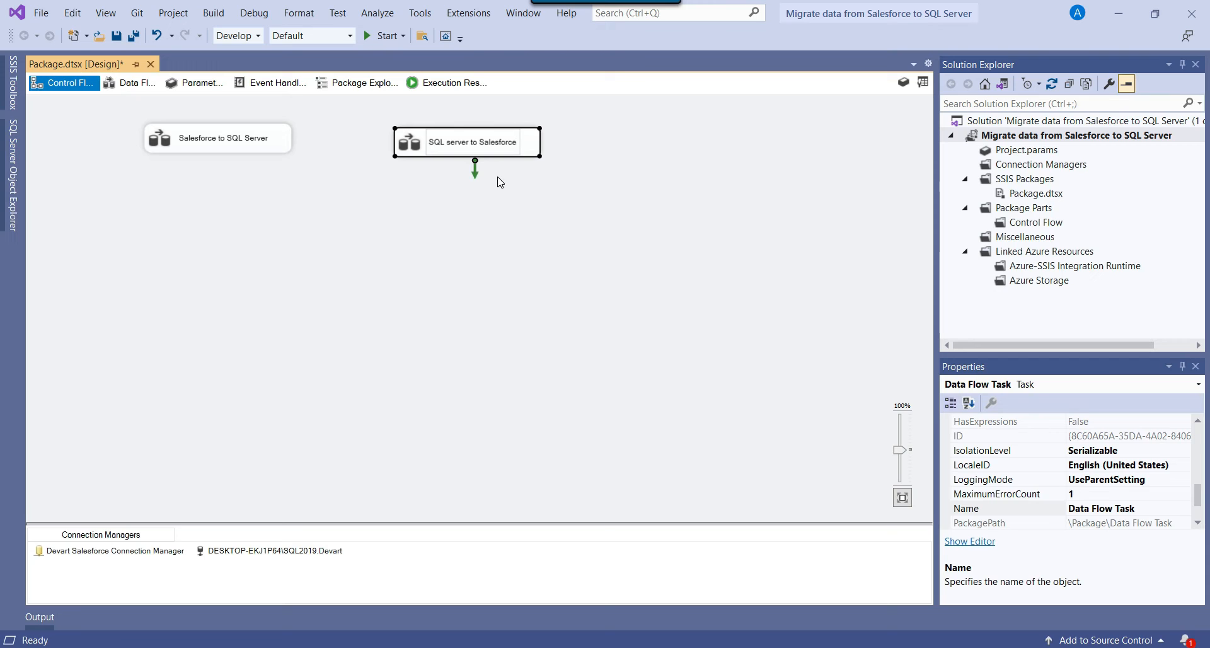
key("Delete")
type("S")
key("Return")
Open the SQL Server to Salesforce data flow and place an OLE DB Source in it.
left_click(465, 190)
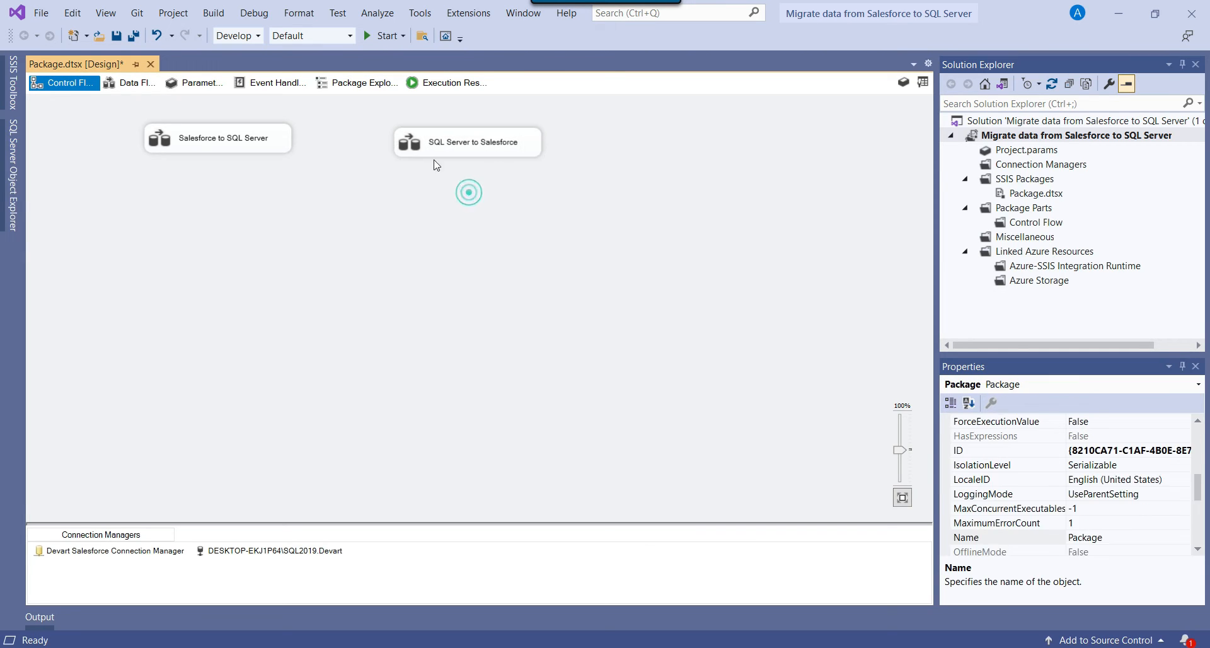
double_click(426, 144)
left_click(923, 82)
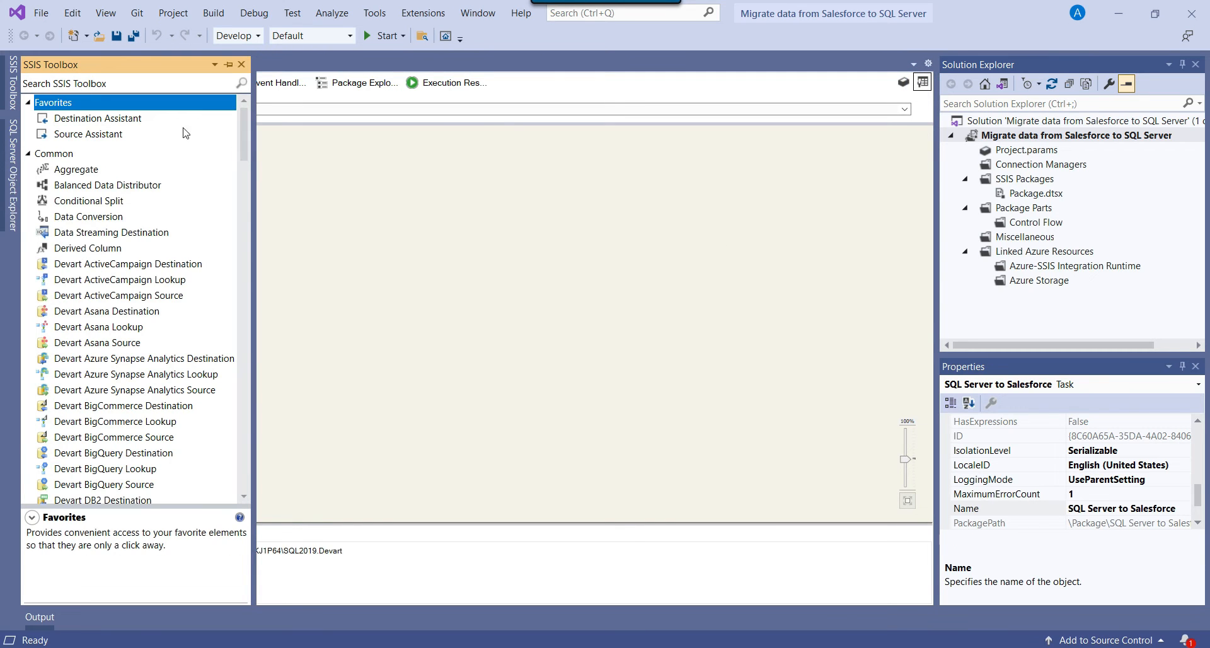
left_click(133, 83)
type("sq")
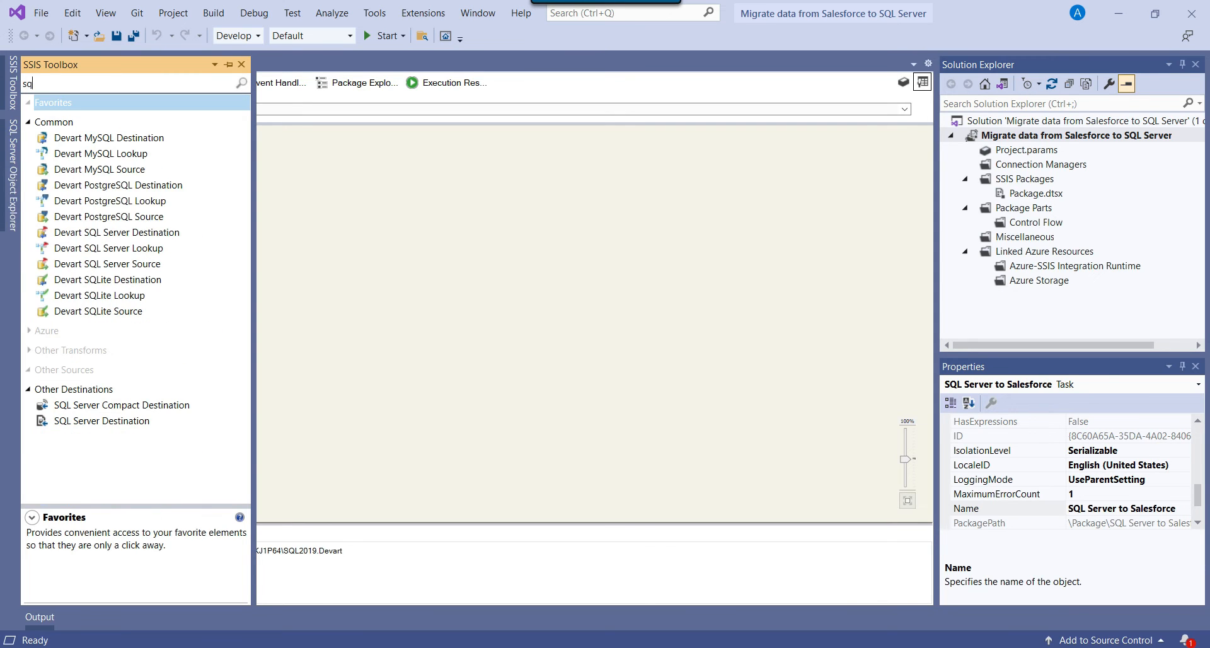
key("BackSpace")
key("BackSpace")
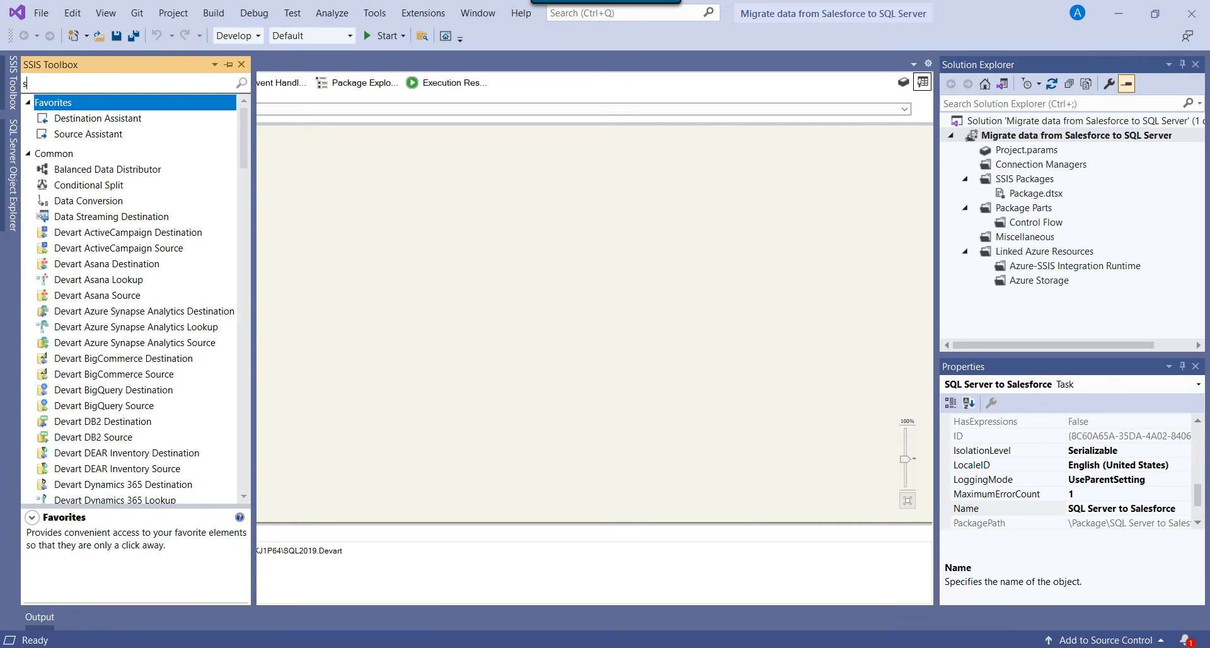
type("ole")
left_click_drag(85, 211, 416, 166)
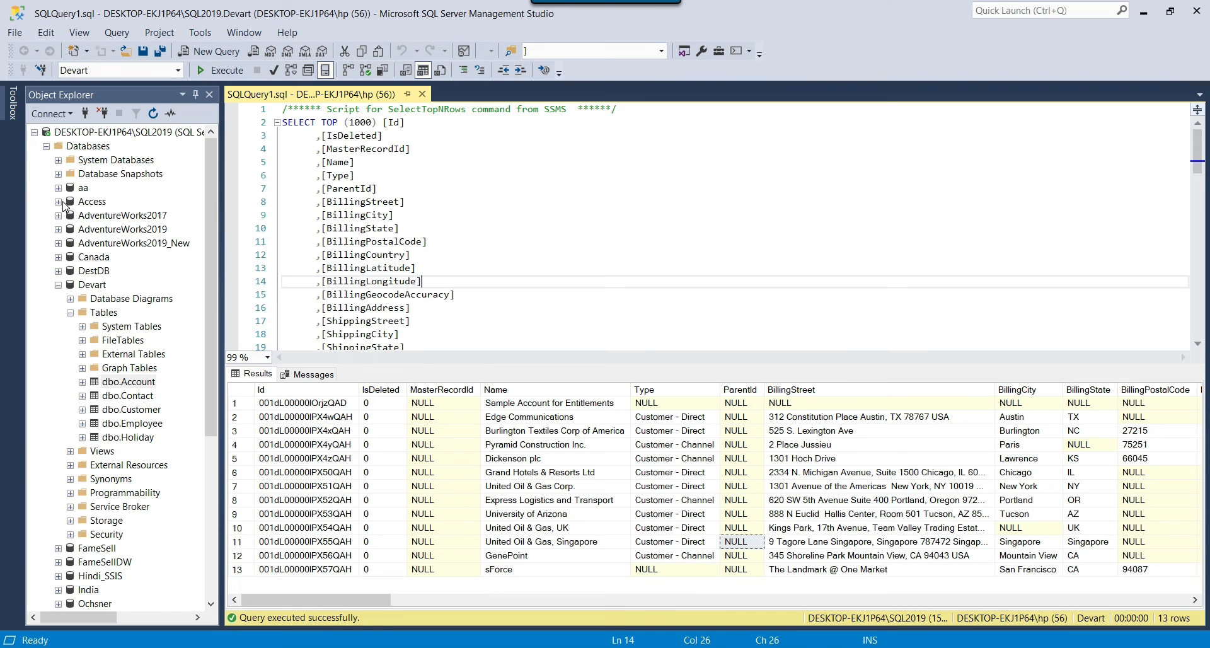
Run Select Top 1000 Rows on the Access database's dbo.Account table.
left_click(65, 206)
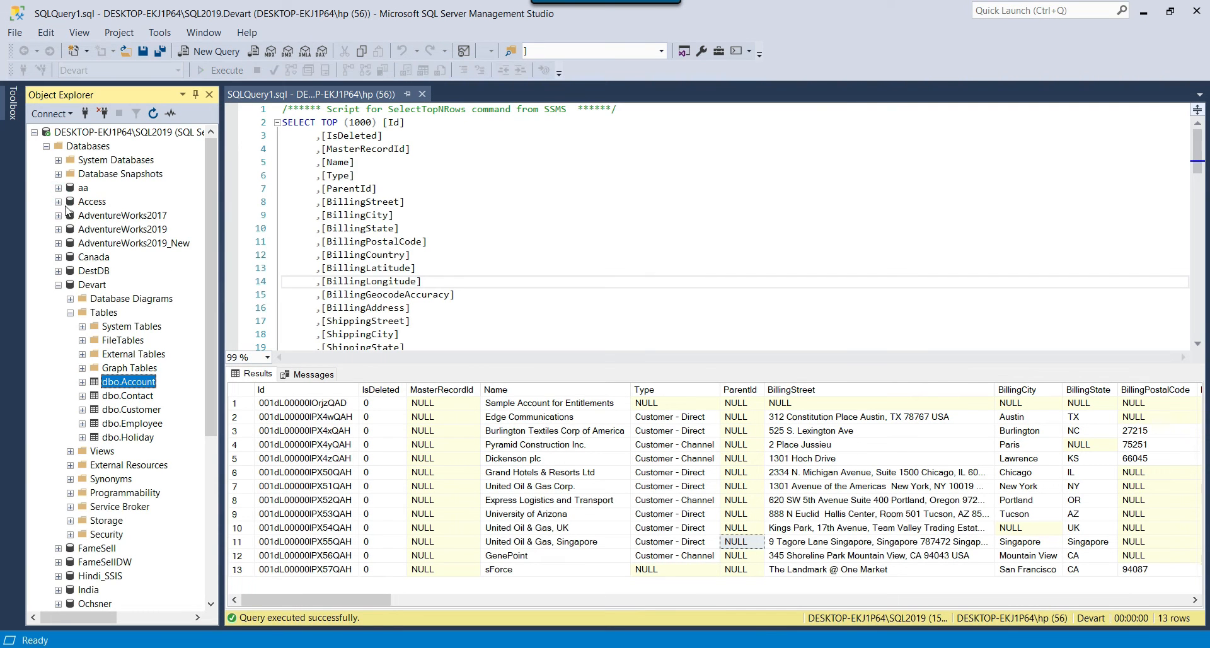
left_click(59, 201)
left_click(70, 229)
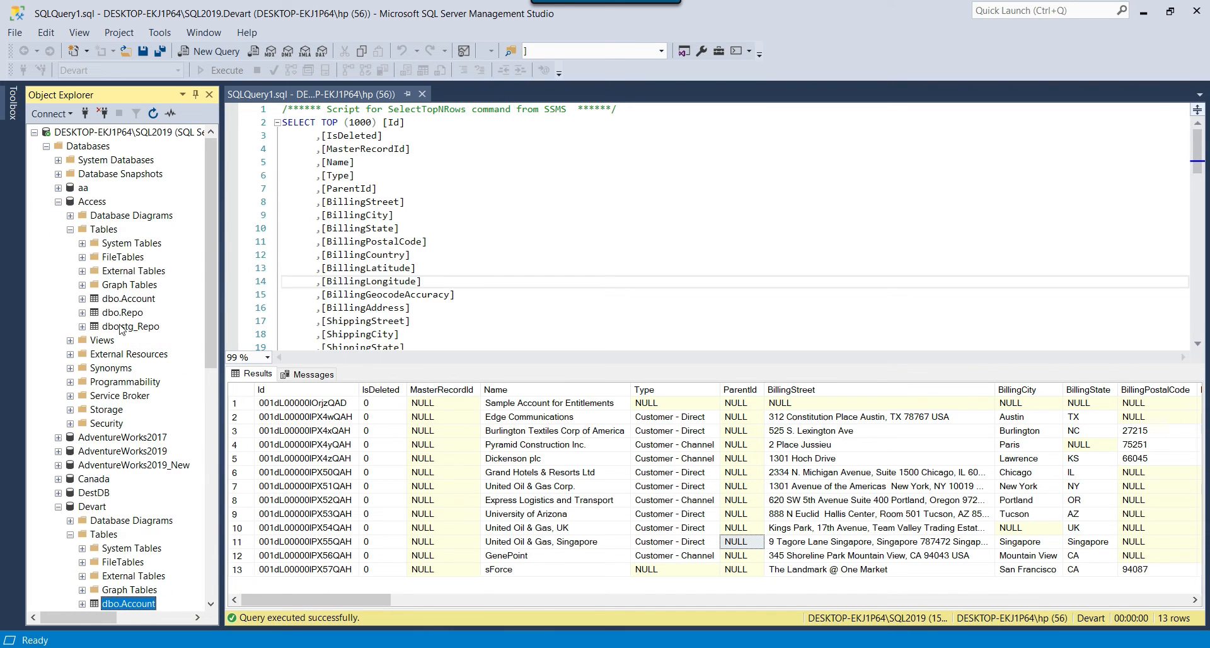
right_click(133, 299)
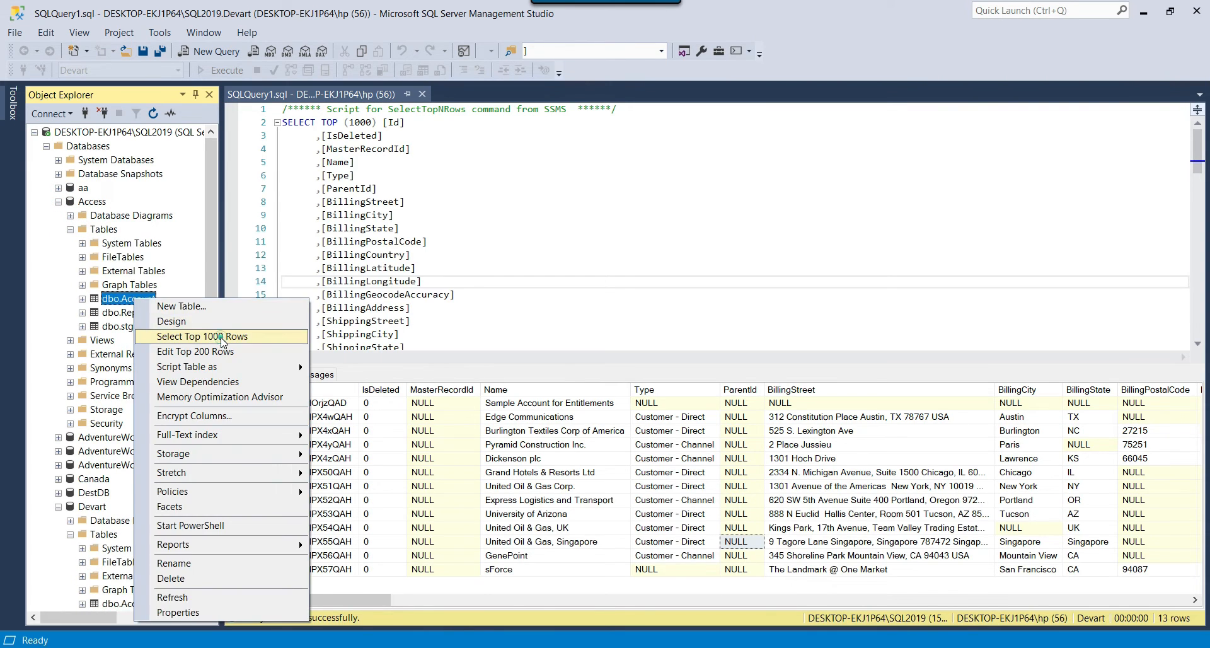
left_click(217, 342)
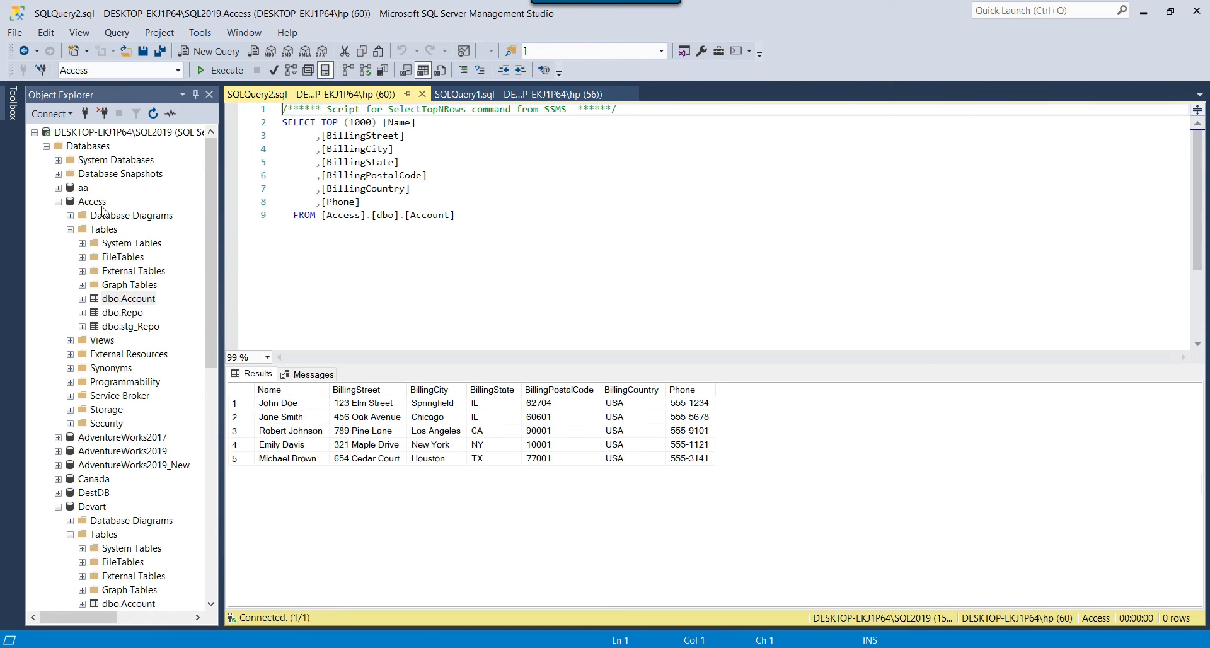
Review the five returned names and phone numbers, then re-run the Access Account query.
left_click(498, 445)
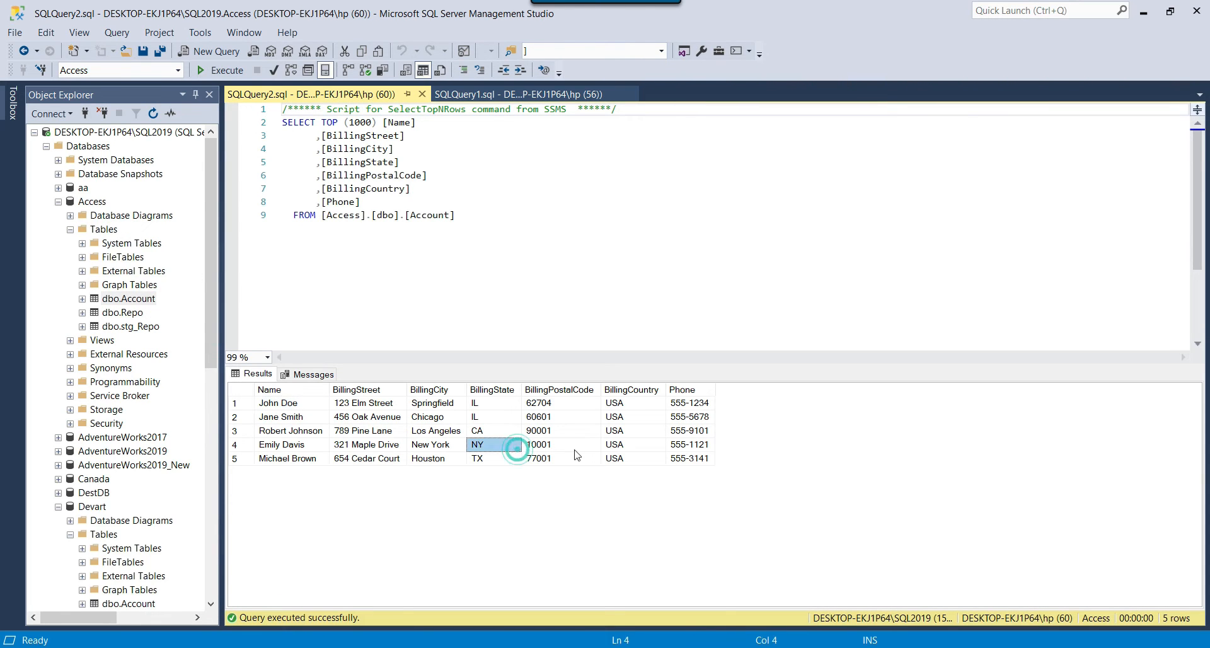
left_click_drag(689, 404, 328, 462)
left_click(286, 443)
left_click_drag(307, 404, 313, 447)
left_click(312, 458)
left_click(424, 431)
left_click(514, 283)
key("F5")
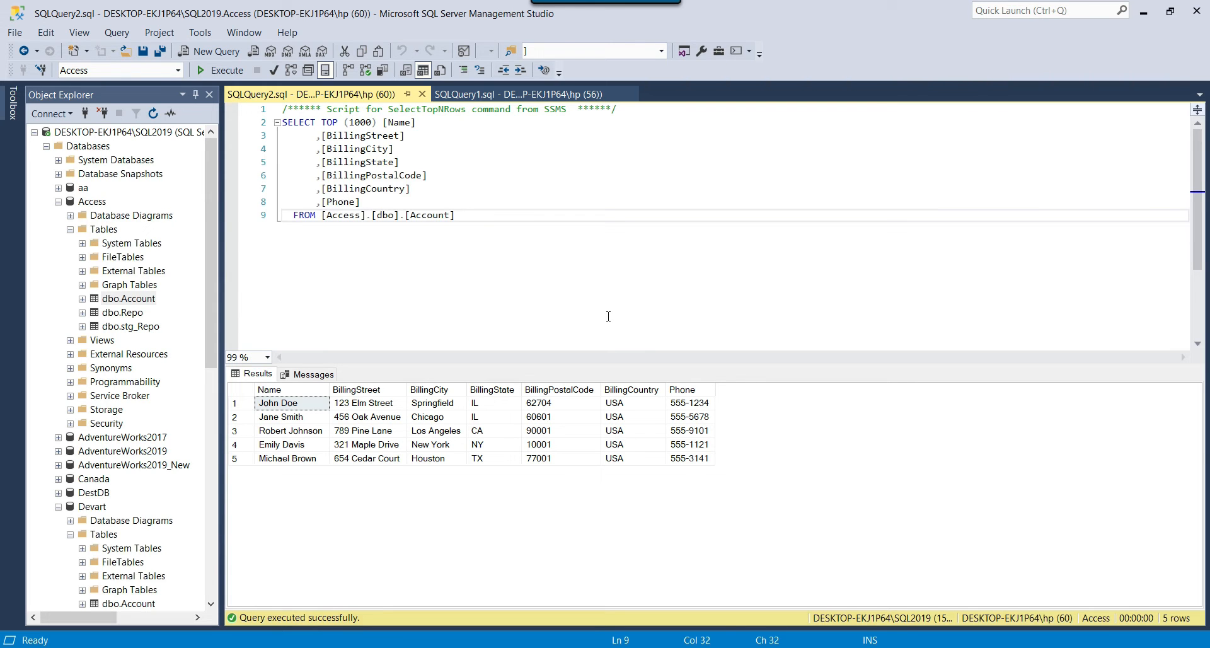
Look through the longer Devart Account query, then return to the Access query.
left_click(503, 94)
left_click(505, 228)
scroll(506, 231, "down", 2)
scroll(506, 231, "down", 16)
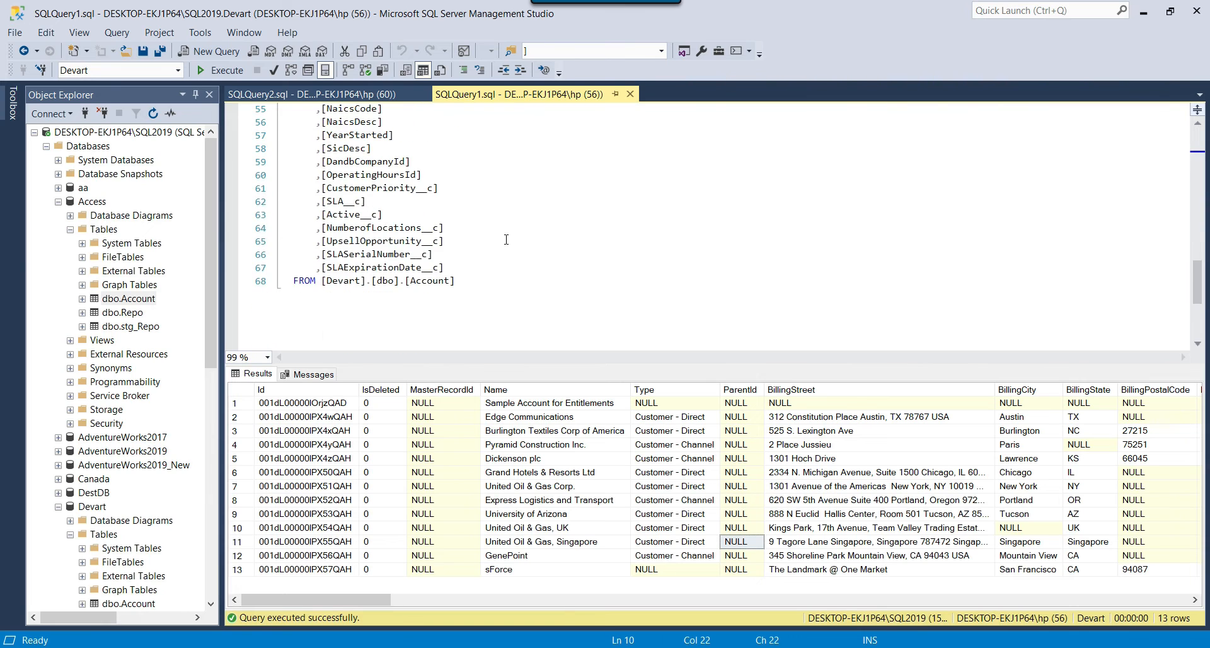
left_click(312, 93)
Remove TOP (1000) from the Access Account query and copy the SELECT-through-FROM text.
left_click(482, 230)
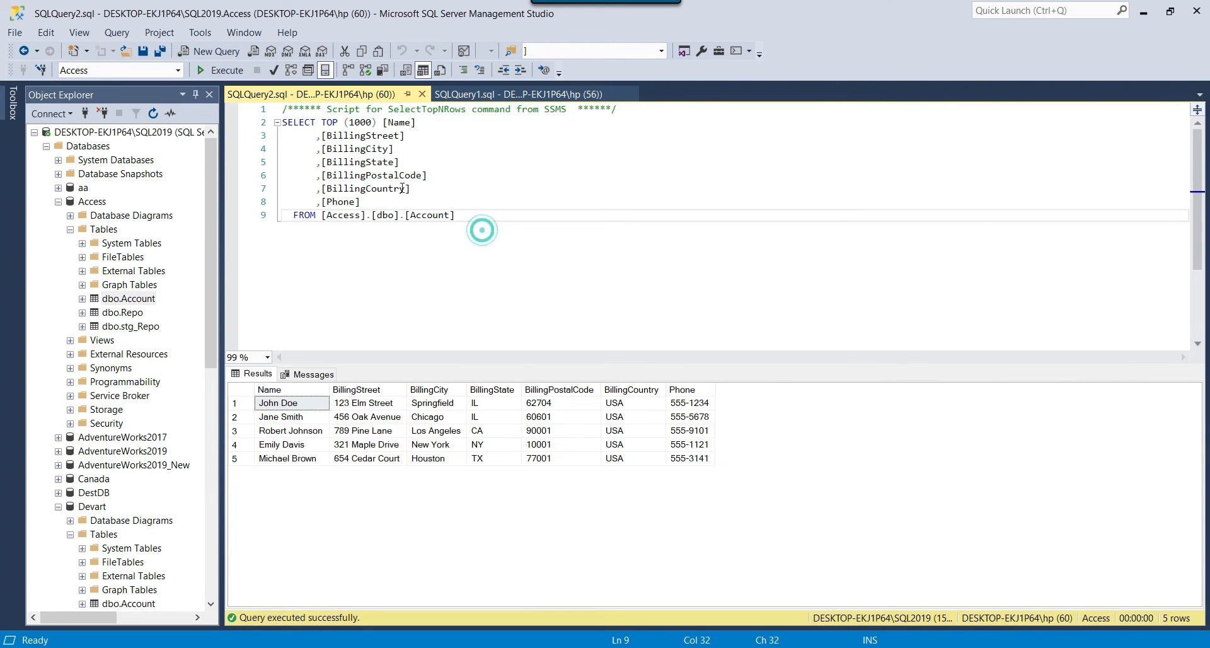
left_click_drag(482, 230, 240, 113)
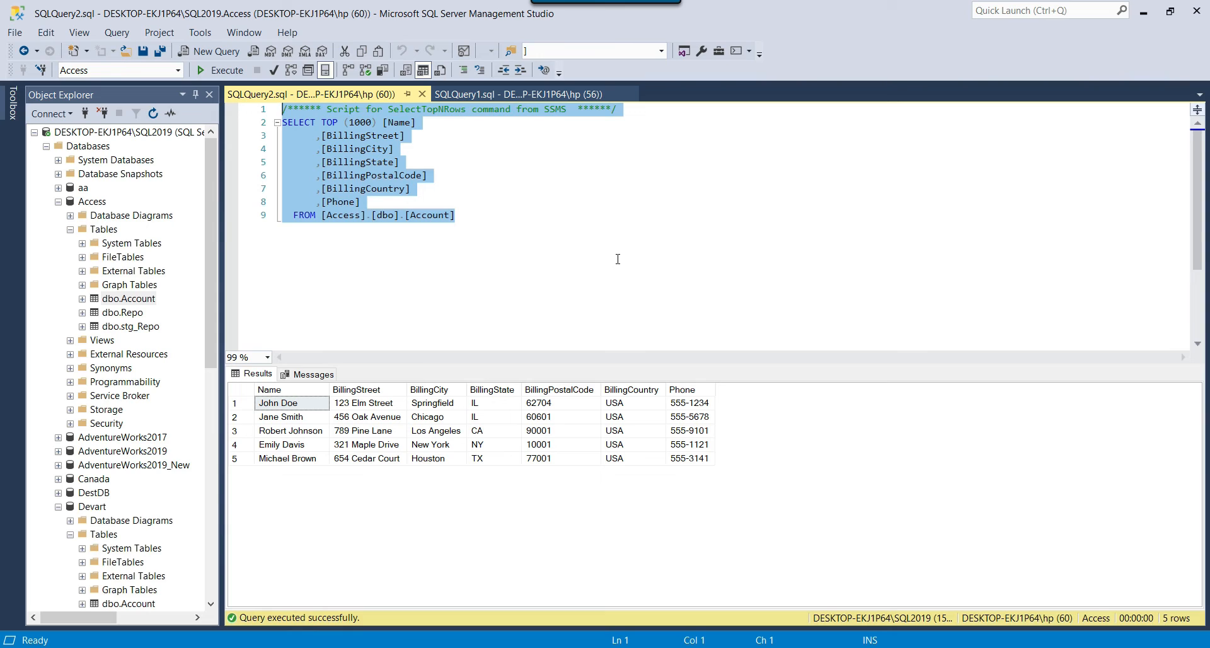
left_click(618, 259)
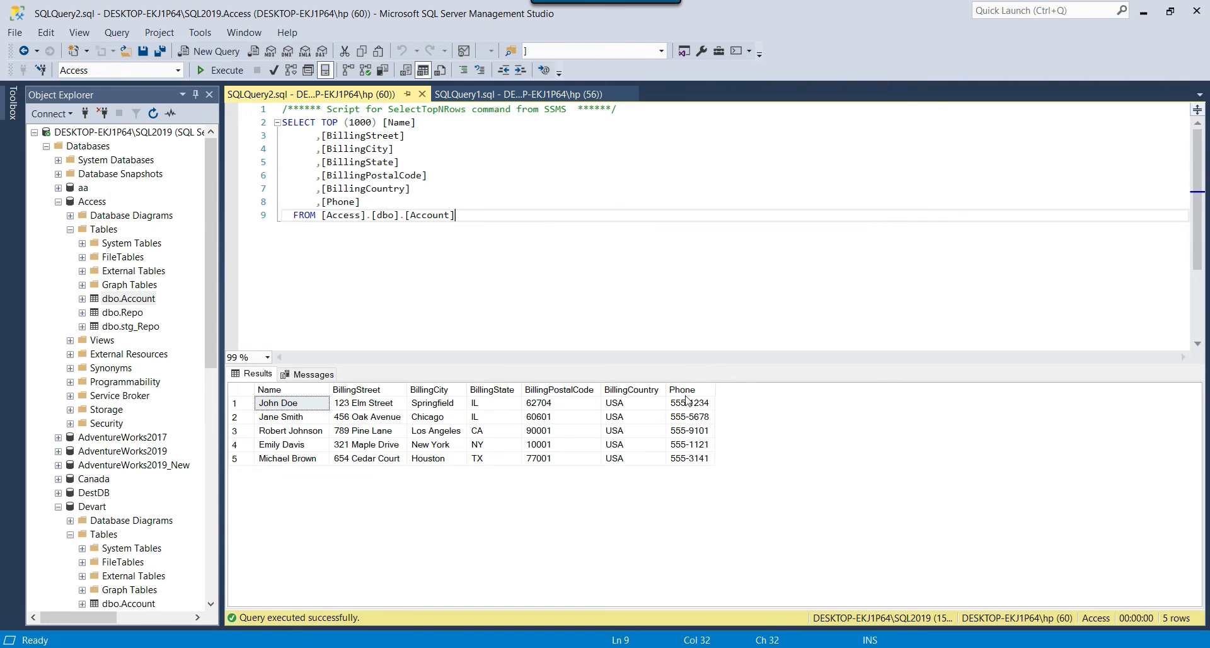
left_click(769, 647)
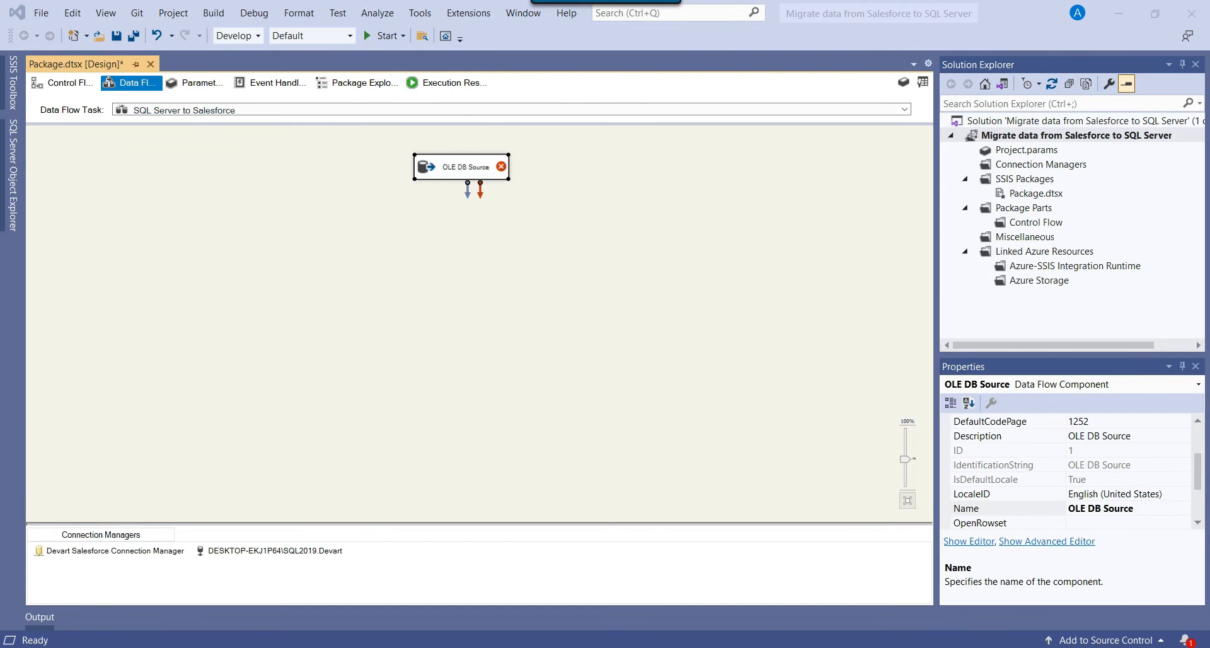
left_click(769, 647)
left_click_drag(321, 122, 380, 122)
key("Delete")
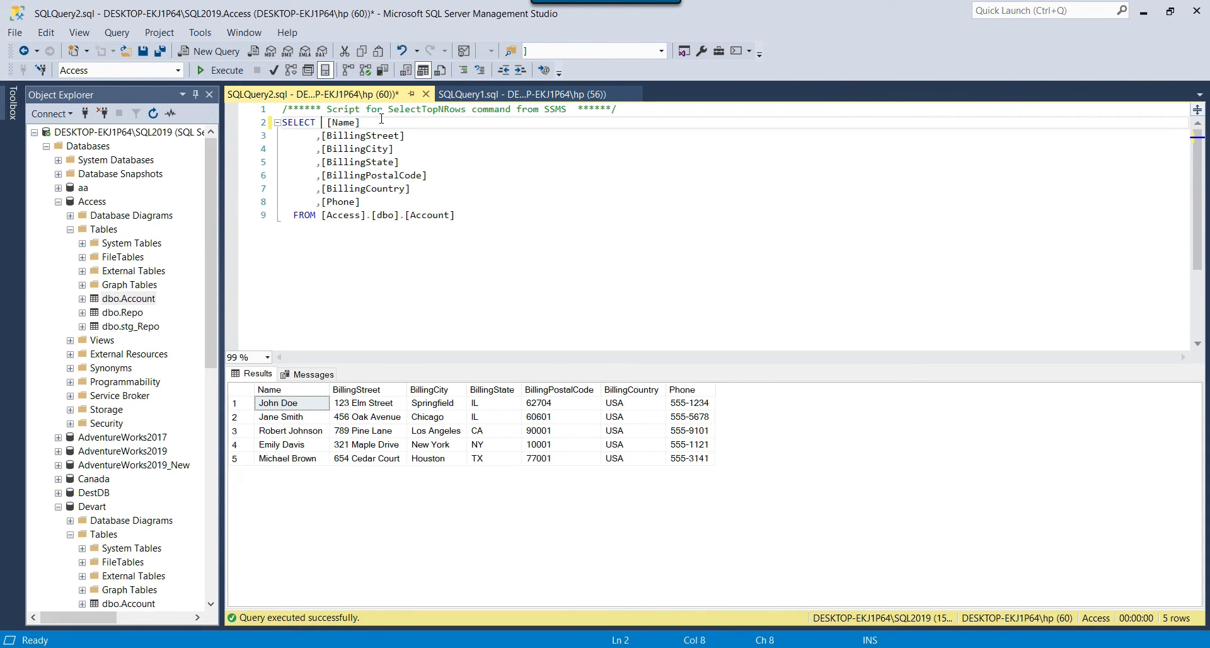
left_click_drag(460, 216, 271, 124)
key("ctrl+c")
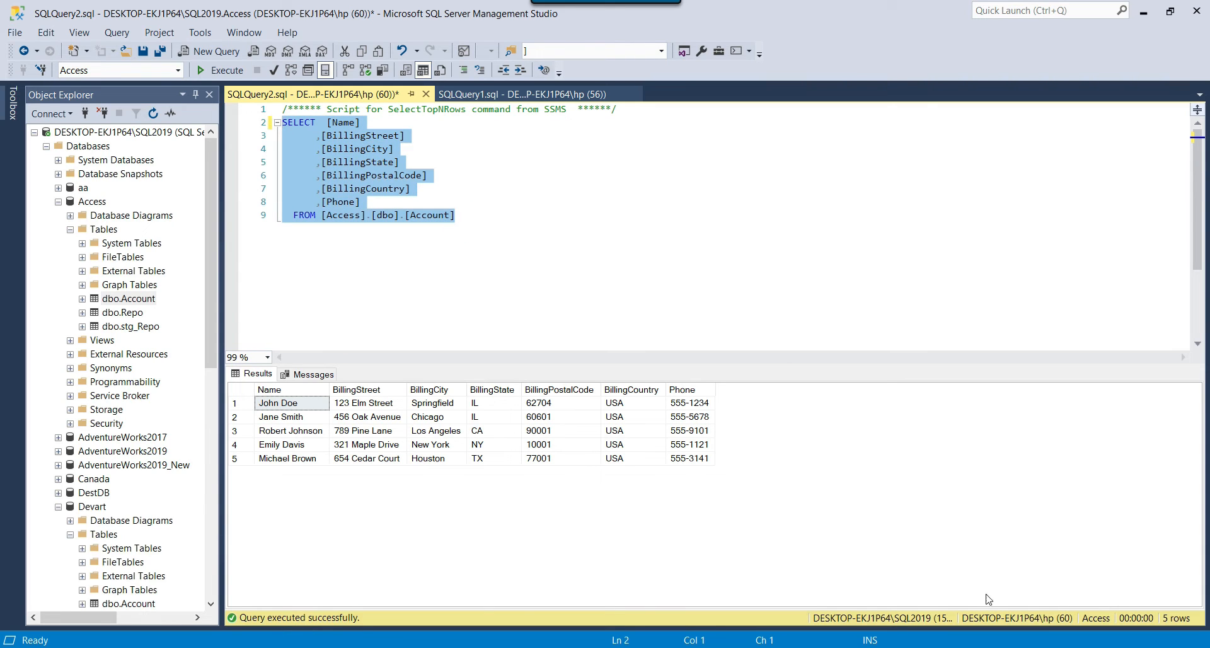
key("alt+Tab")
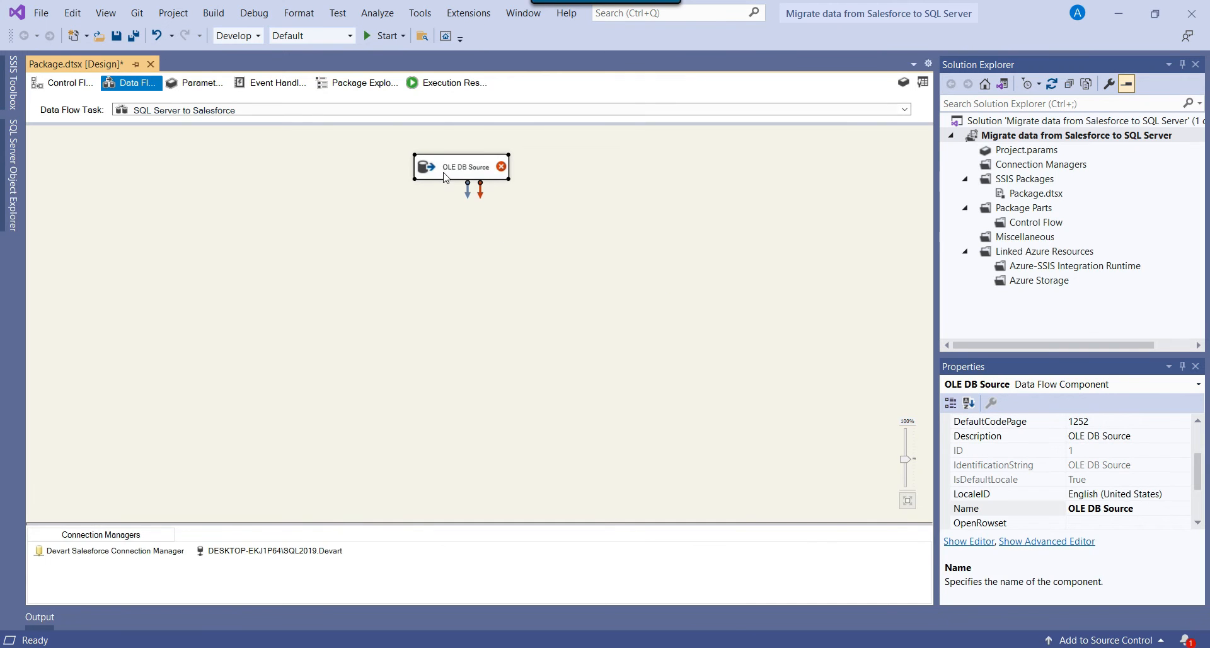
Set the OLE DB Source to SQL command mode with the pasted Access Account query, preview the rows, and confirm.
right_click(443, 172)
left_click(480, 183)
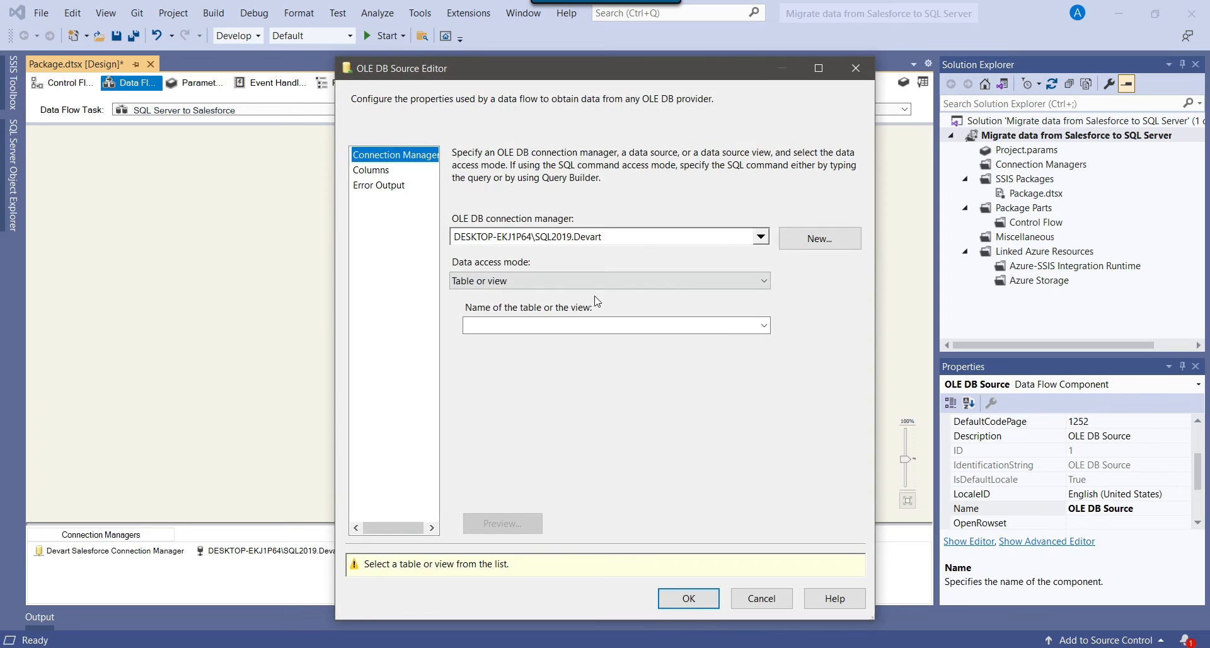
left_click(526, 285)
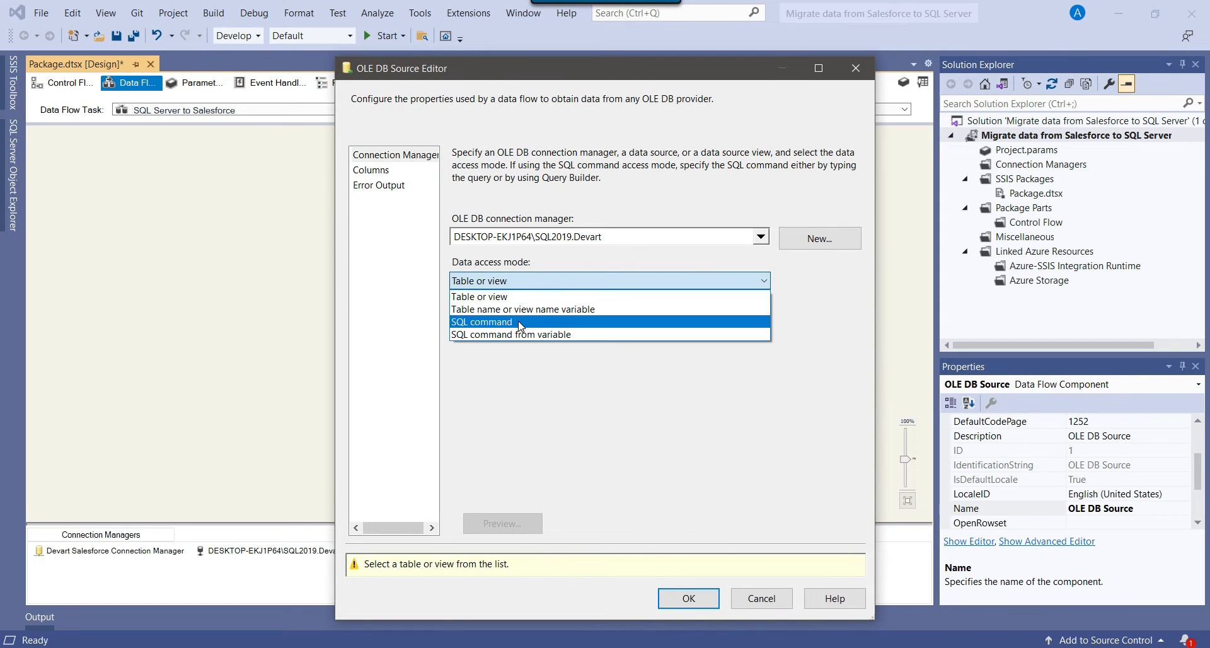
left_click(520, 320)
left_click(575, 383)
key("ctrl+v")
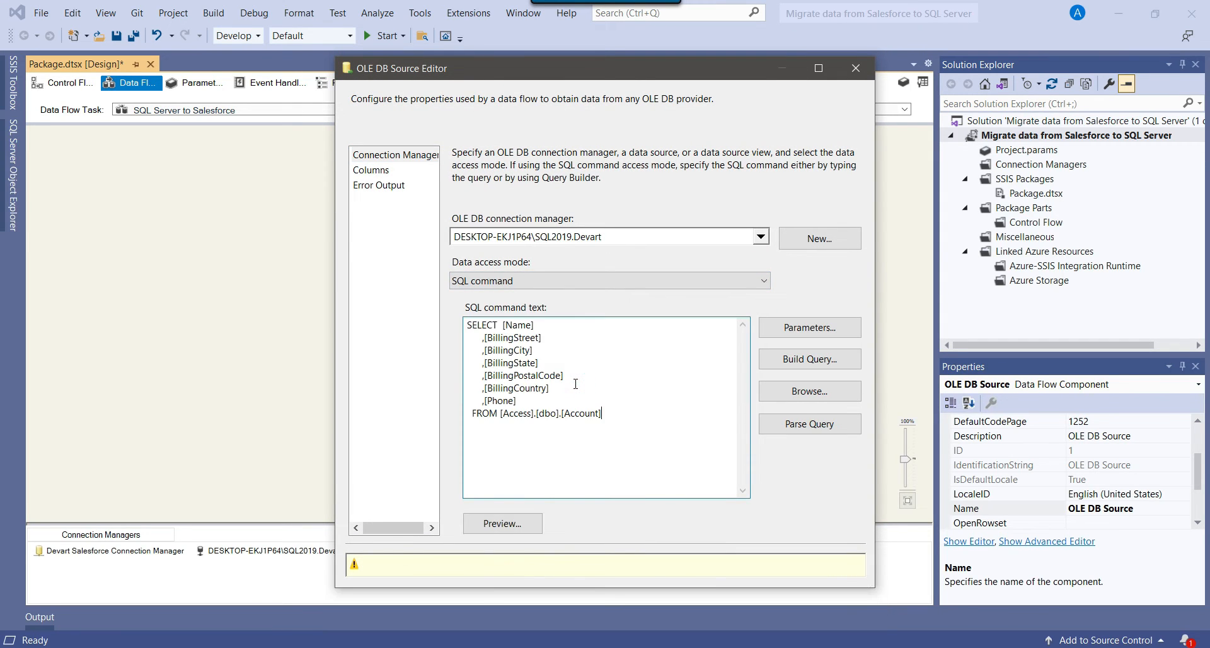
left_click(517, 524)
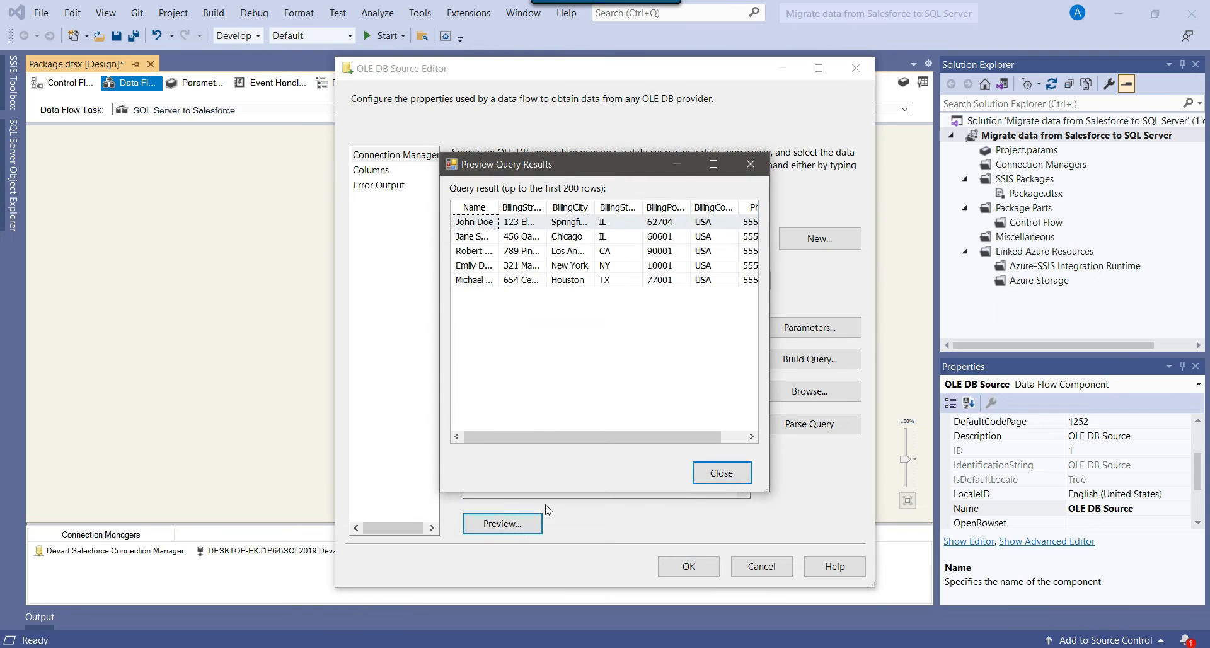
left_click_drag(764, 490, 1053, 576)
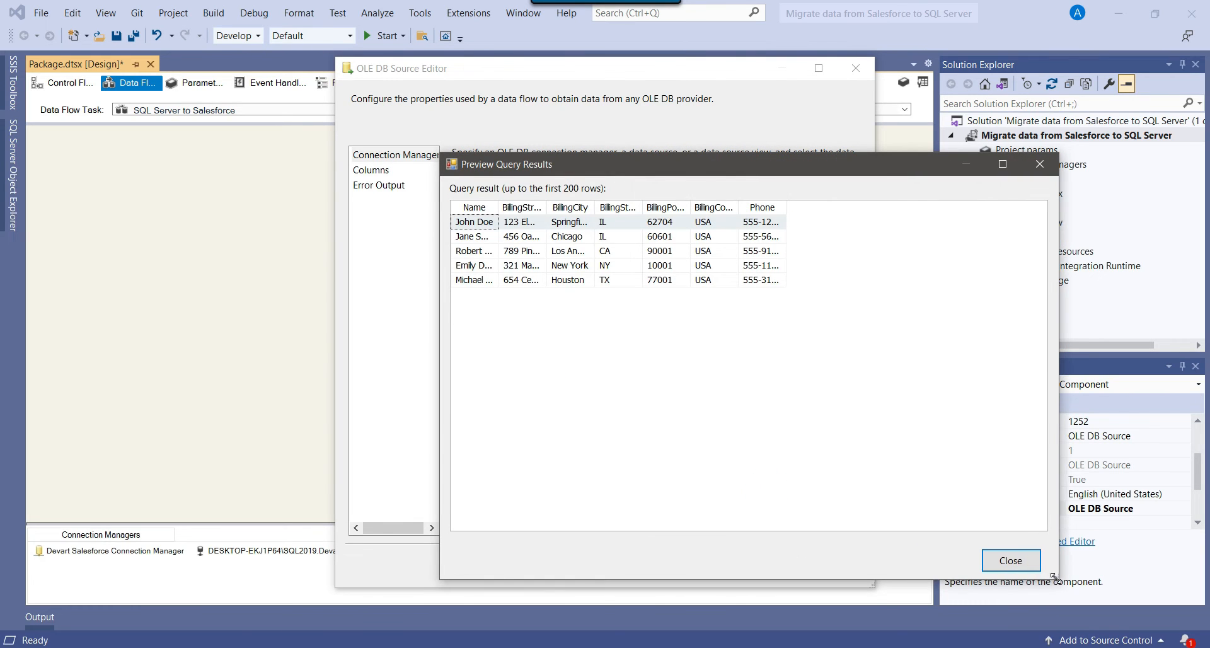
left_click(1016, 562)
left_click(685, 566)
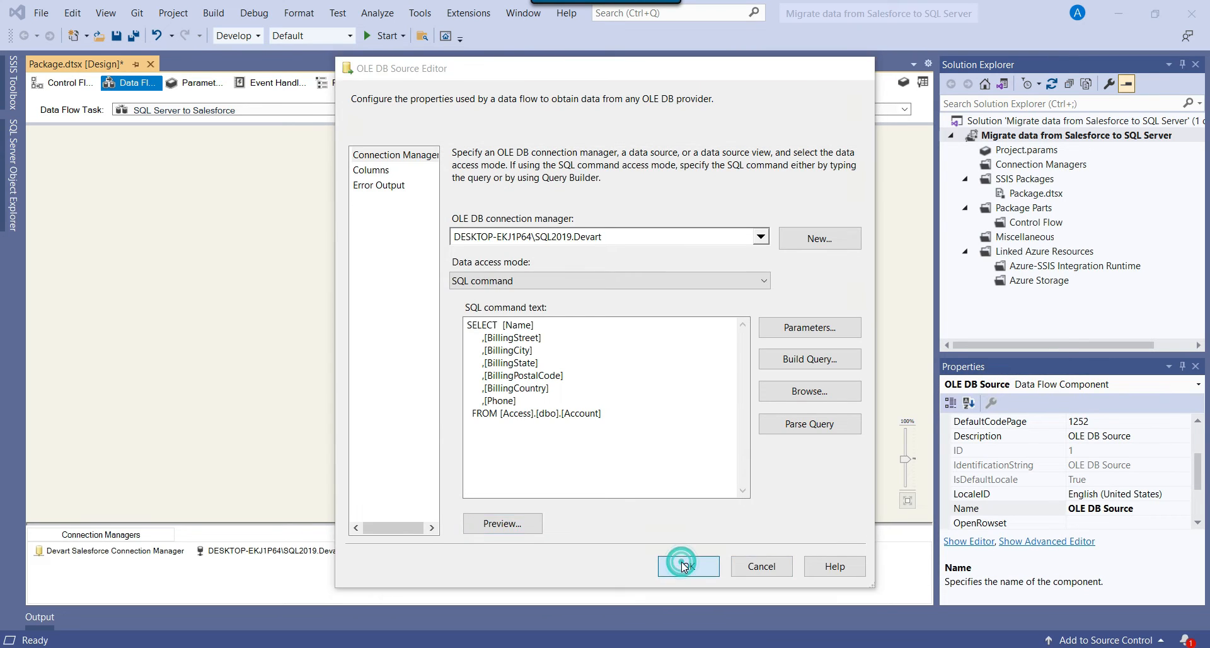
left_click(659, 324)
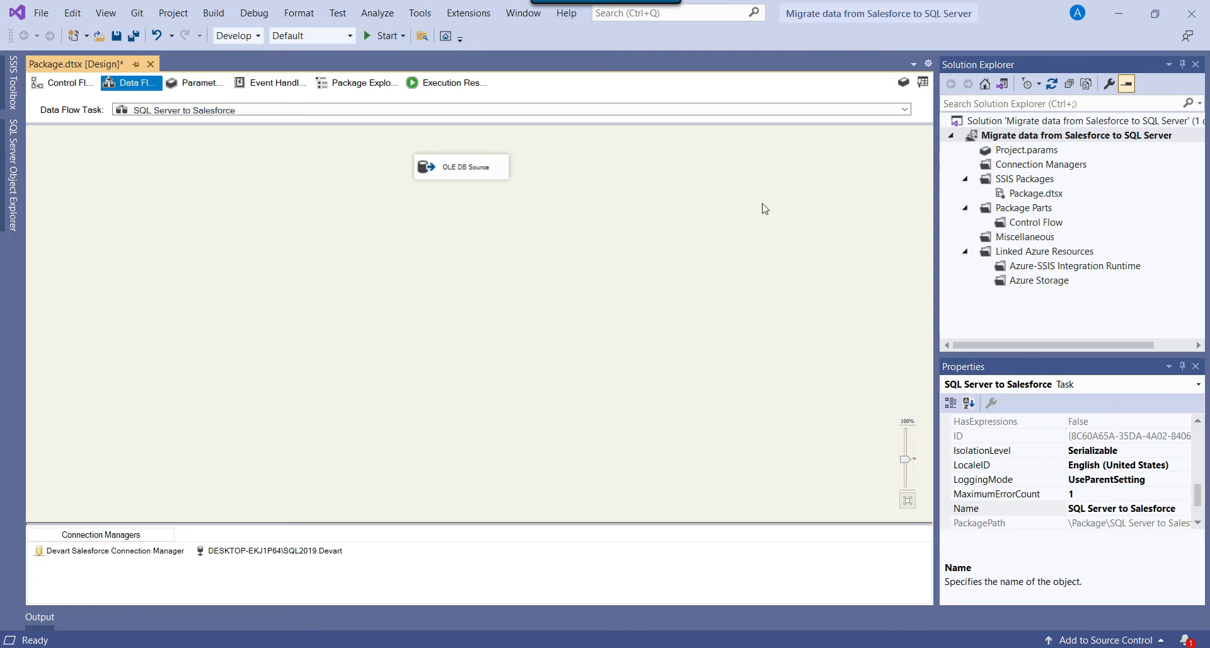
Search 'salesfor' and place a Devart Salesforce Destination below the OLE DB Source.
left_click(922, 82)
left_click(85, 84)
key("BackSpace")
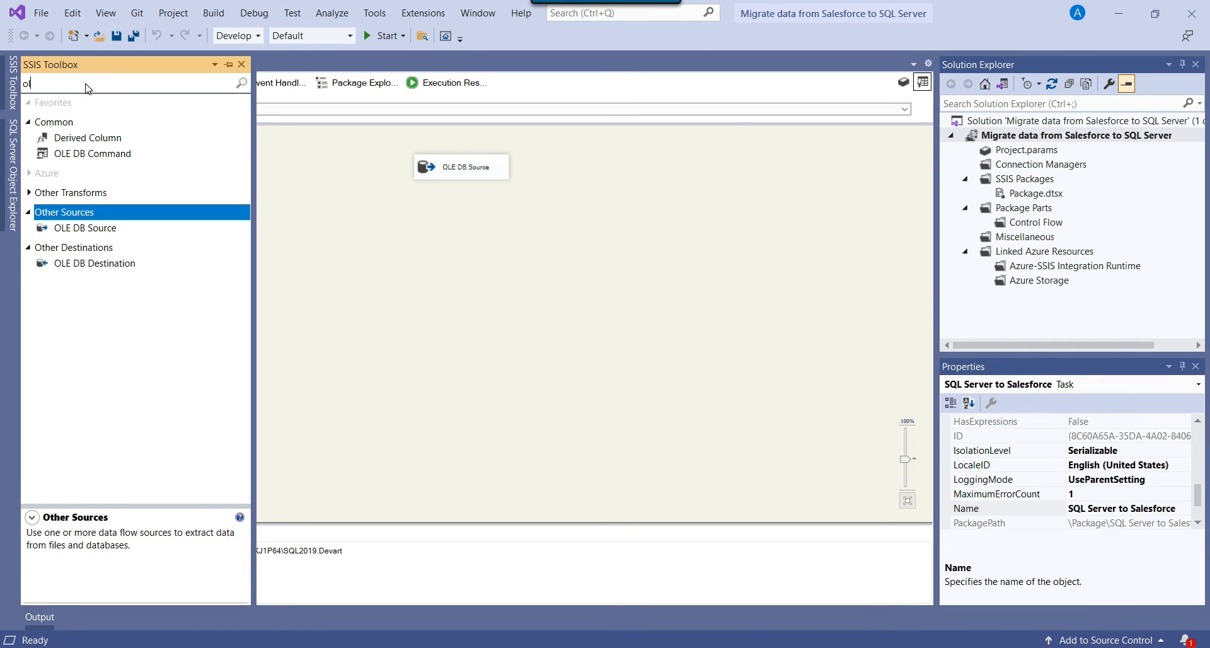
key("BackSpace")
key("BackSpace")
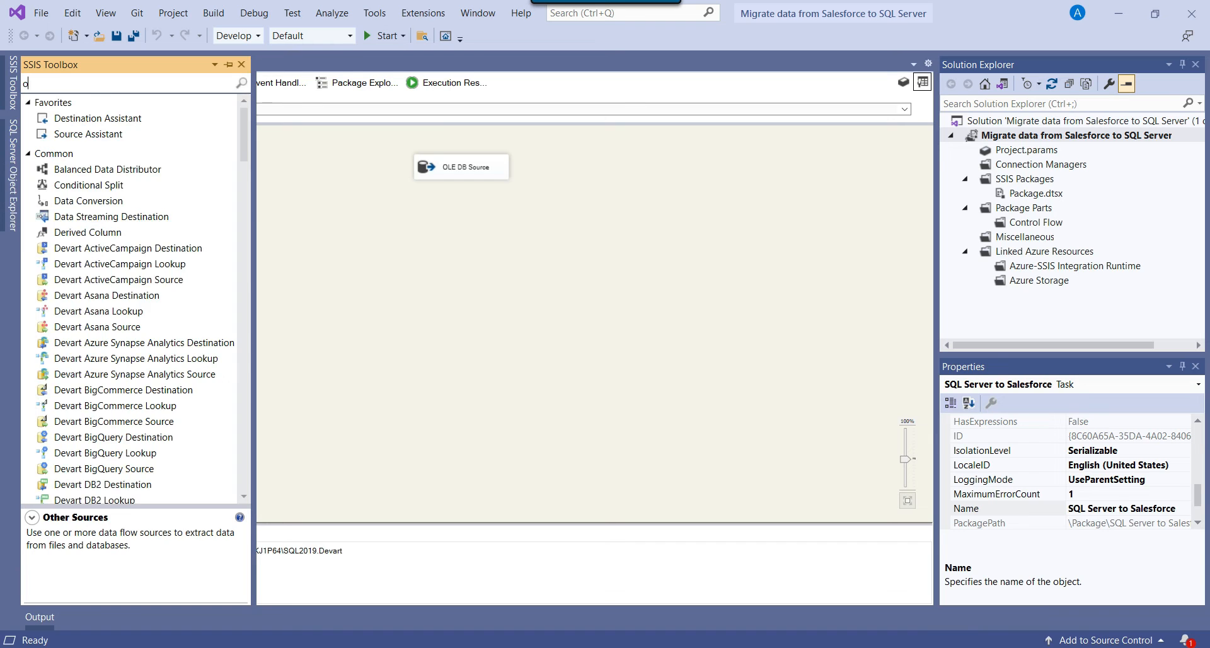
type("salesfor")
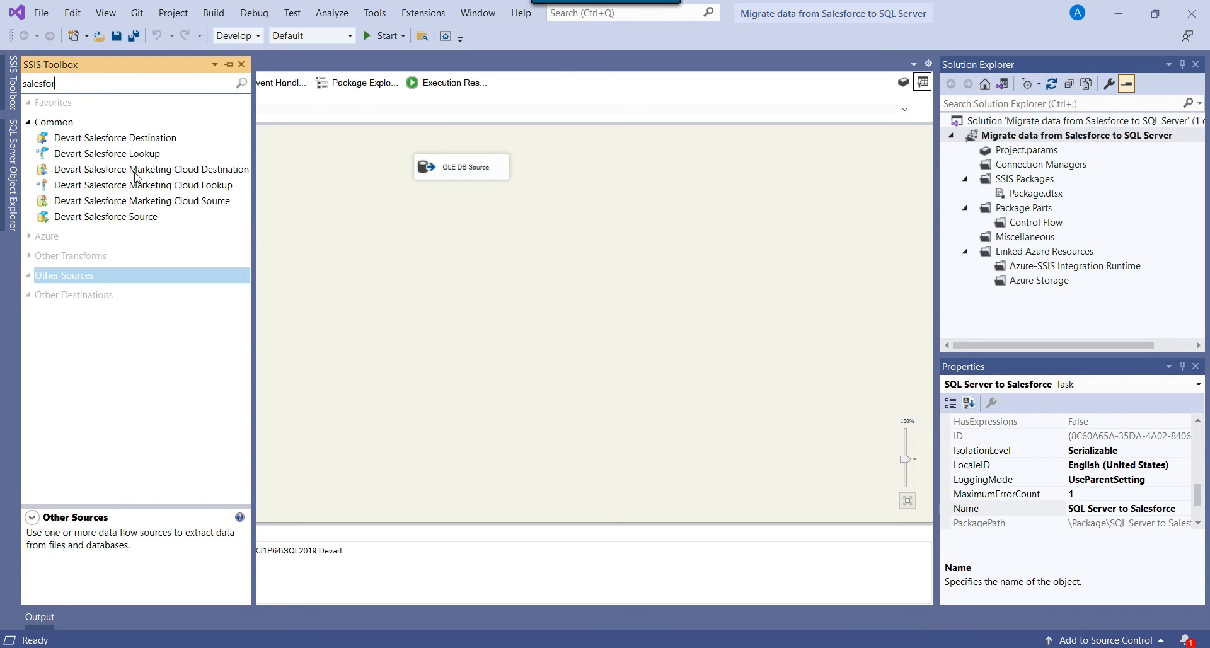
left_click(129, 140)
left_click_drag(104, 142, 396, 268)
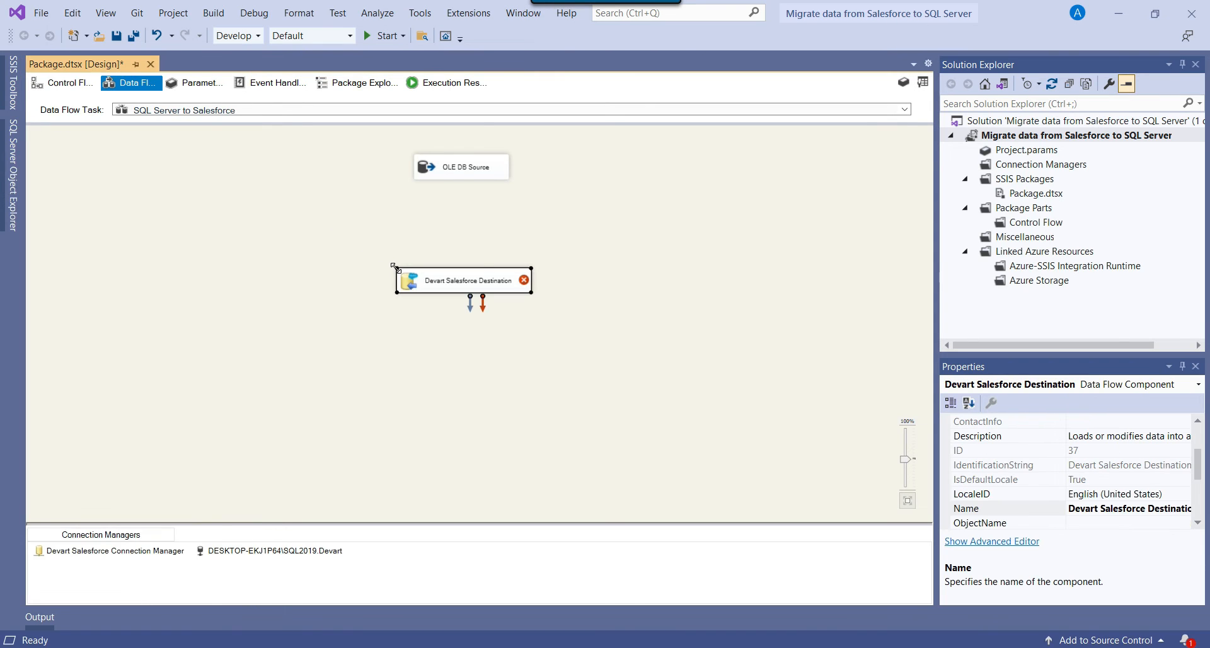
Connect the OLE DB Source's output path to the Salesforce destination.
left_click(377, 182)
left_click(444, 168)
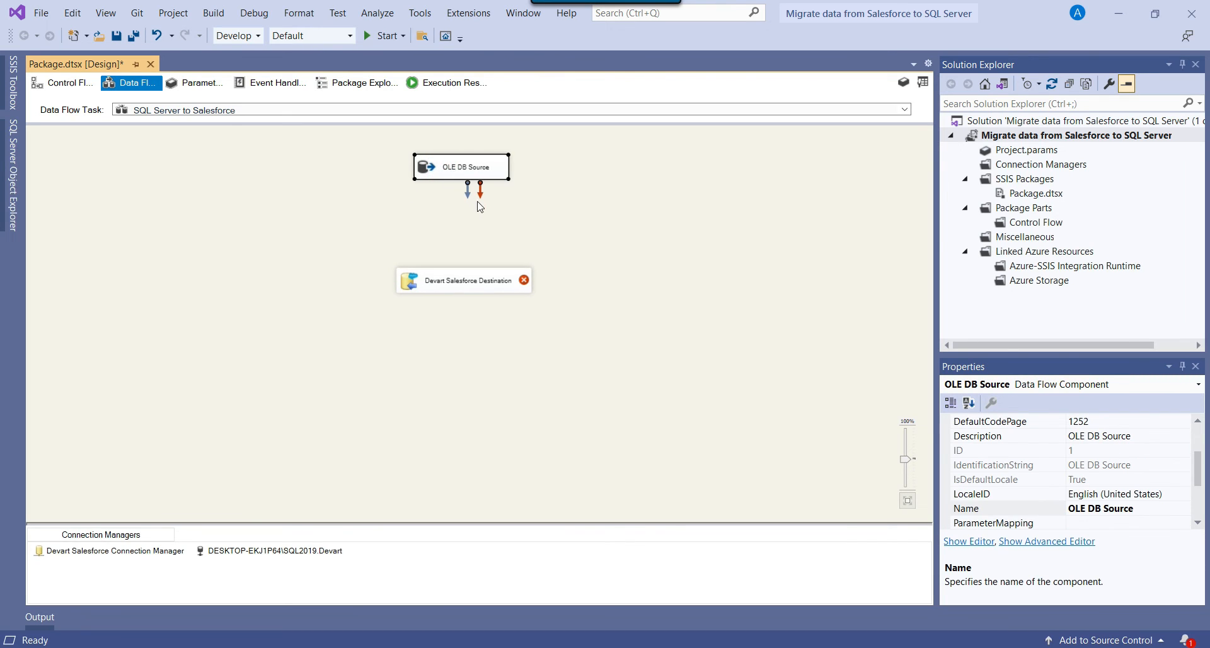
left_click_drag(467, 191, 450, 294)
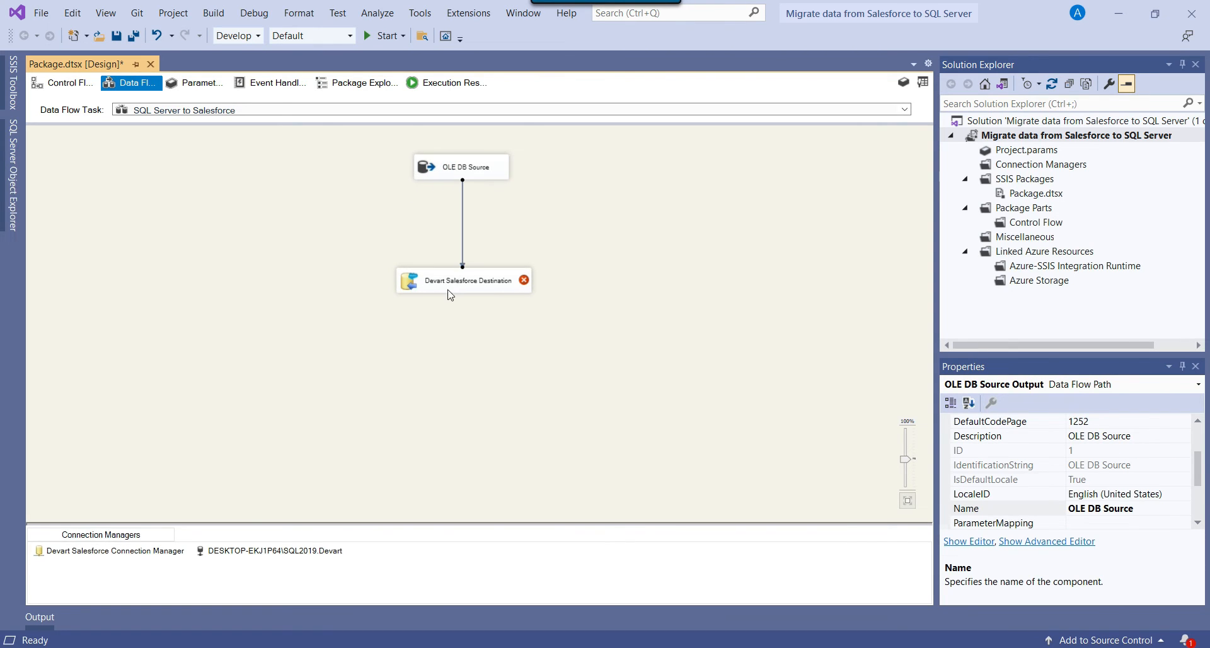
right_click(416, 287)
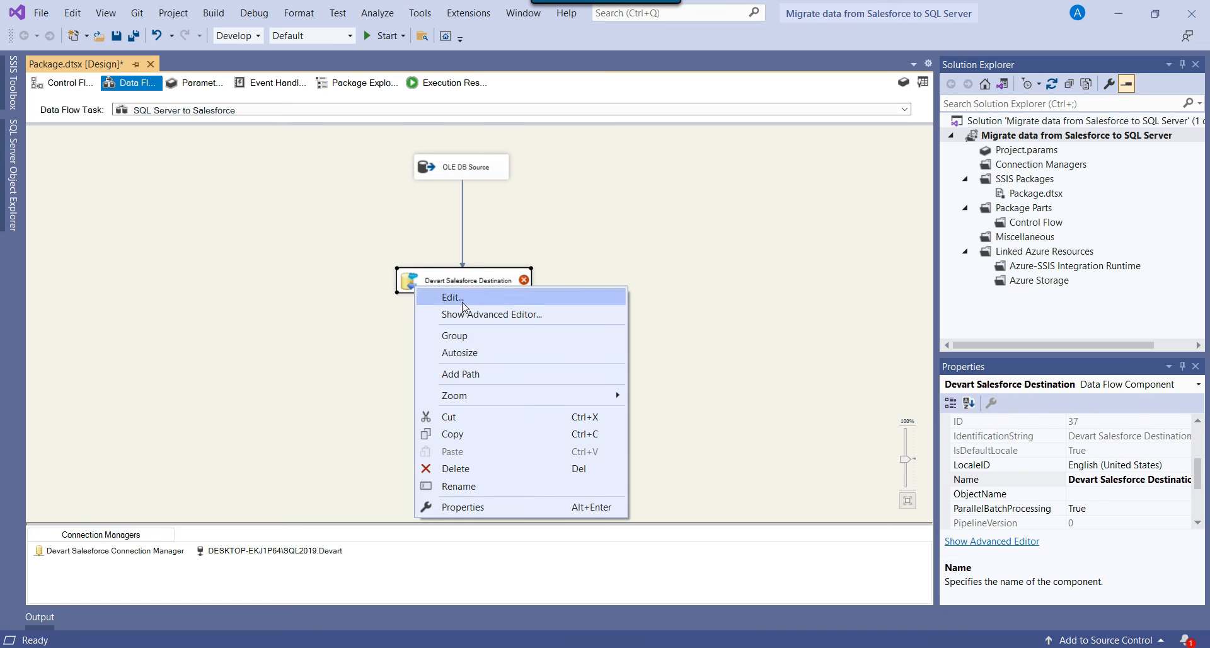
Assign the Devart Salesforce Connection Manager to the destination in the Advanced Editor.
left_click(463, 302)
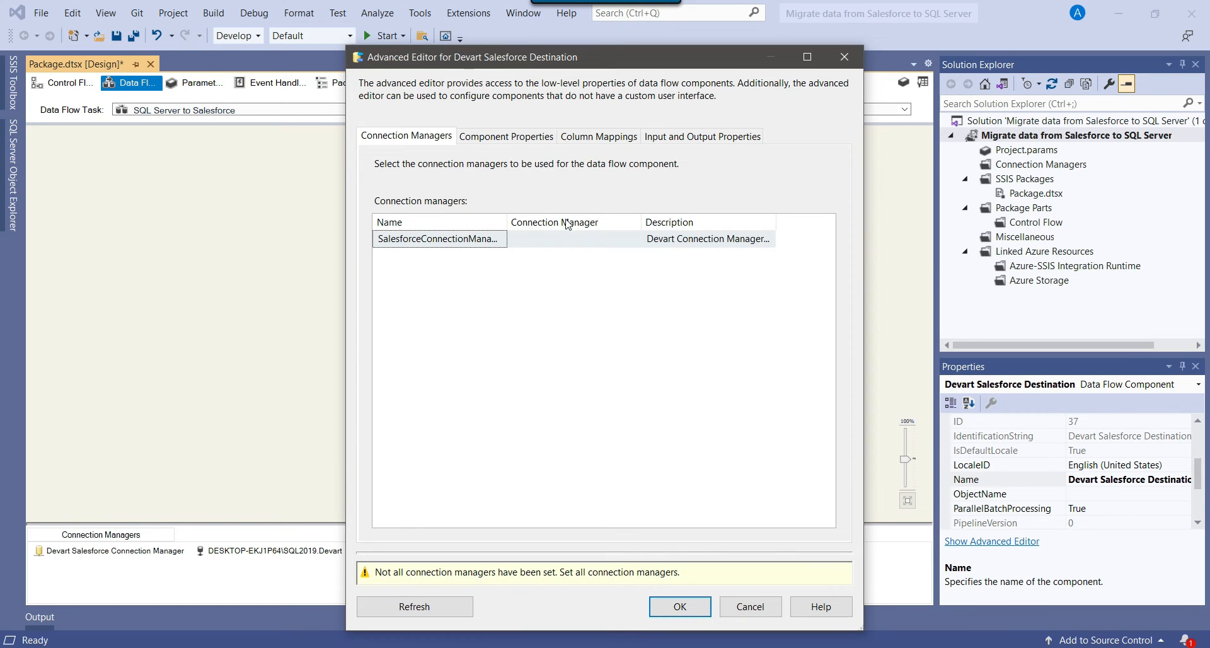
left_click(614, 246)
left_click(615, 248)
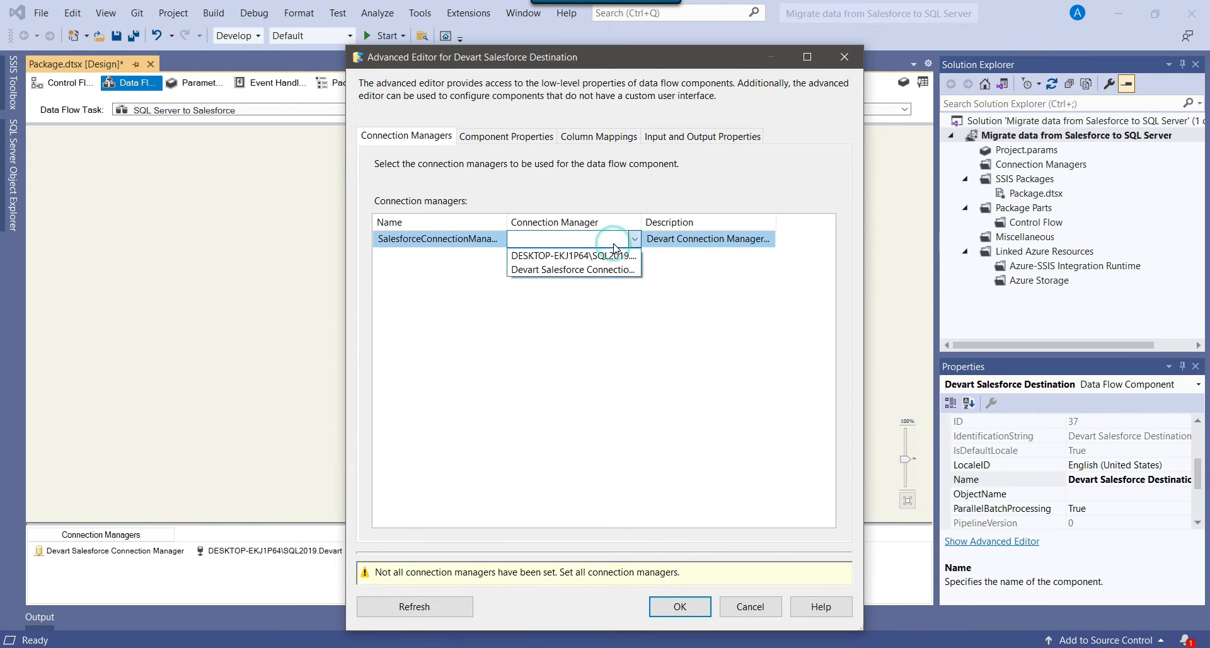
left_click(586, 269)
left_click_drag(642, 222, 695, 221)
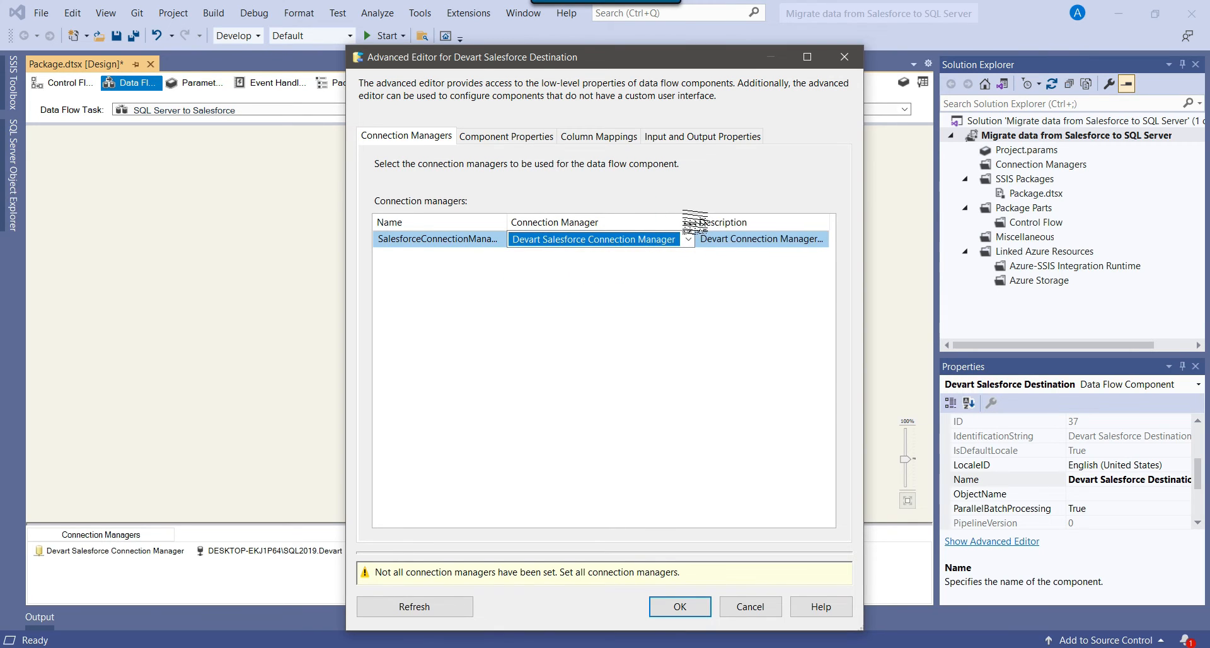
Set the destination's ObjectName to Account and show the Column Mappings.
left_click(489, 140)
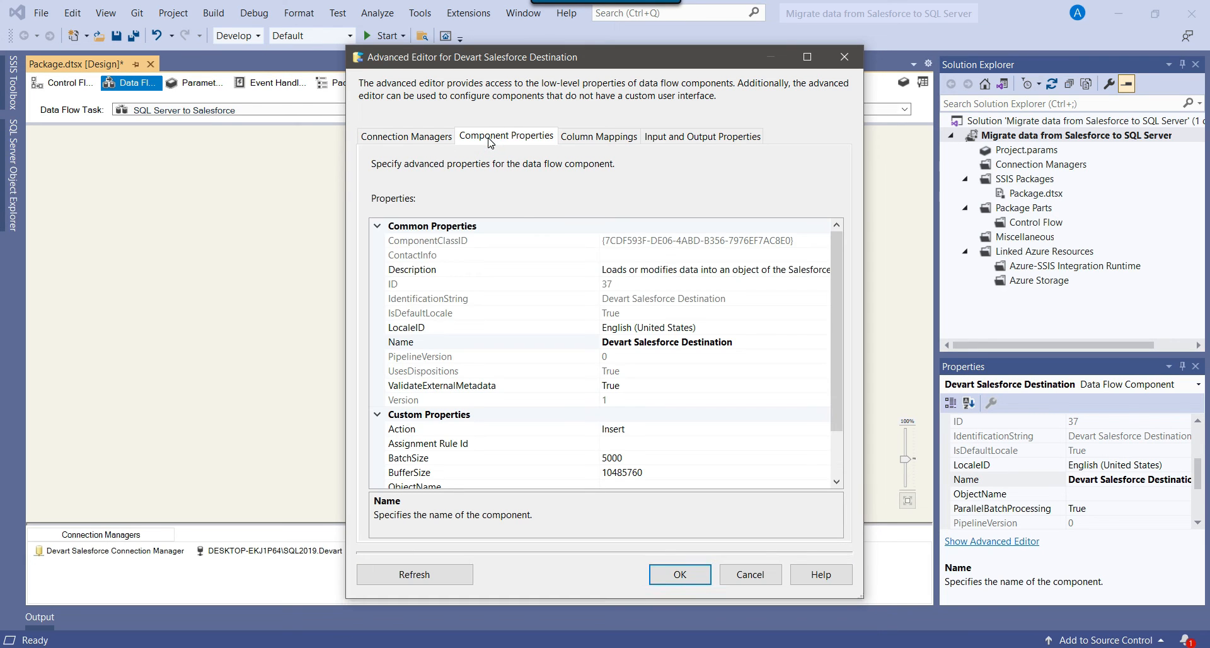
scroll(545, 329, "down", 2)
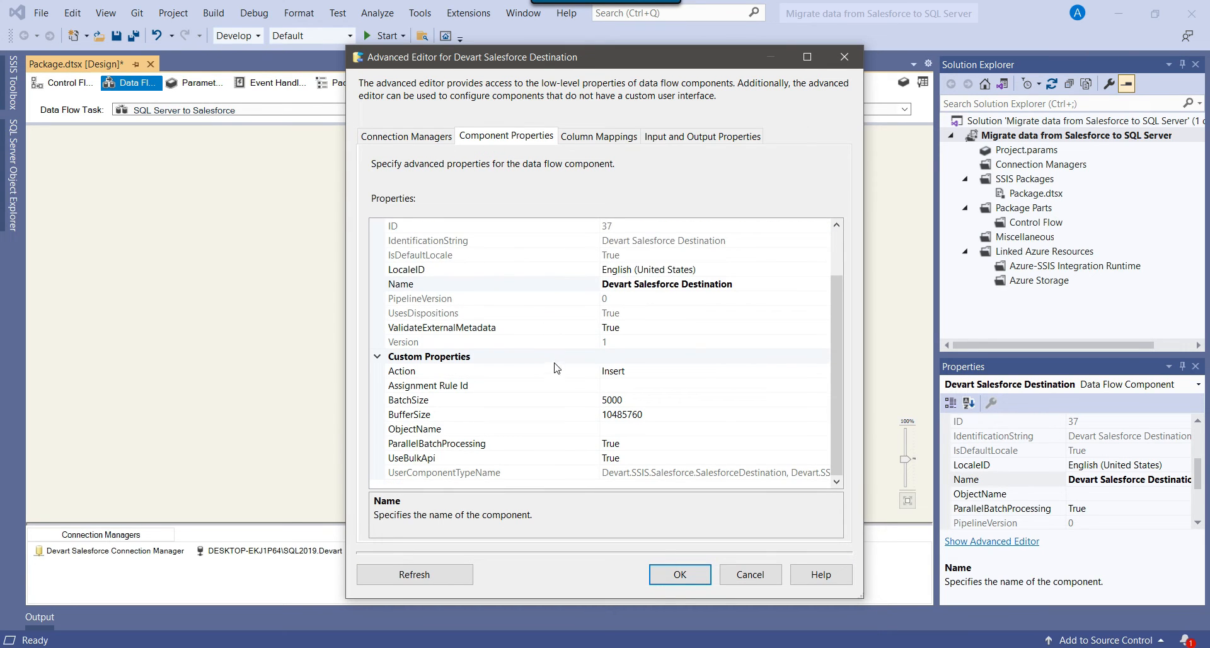
left_click(522, 429)
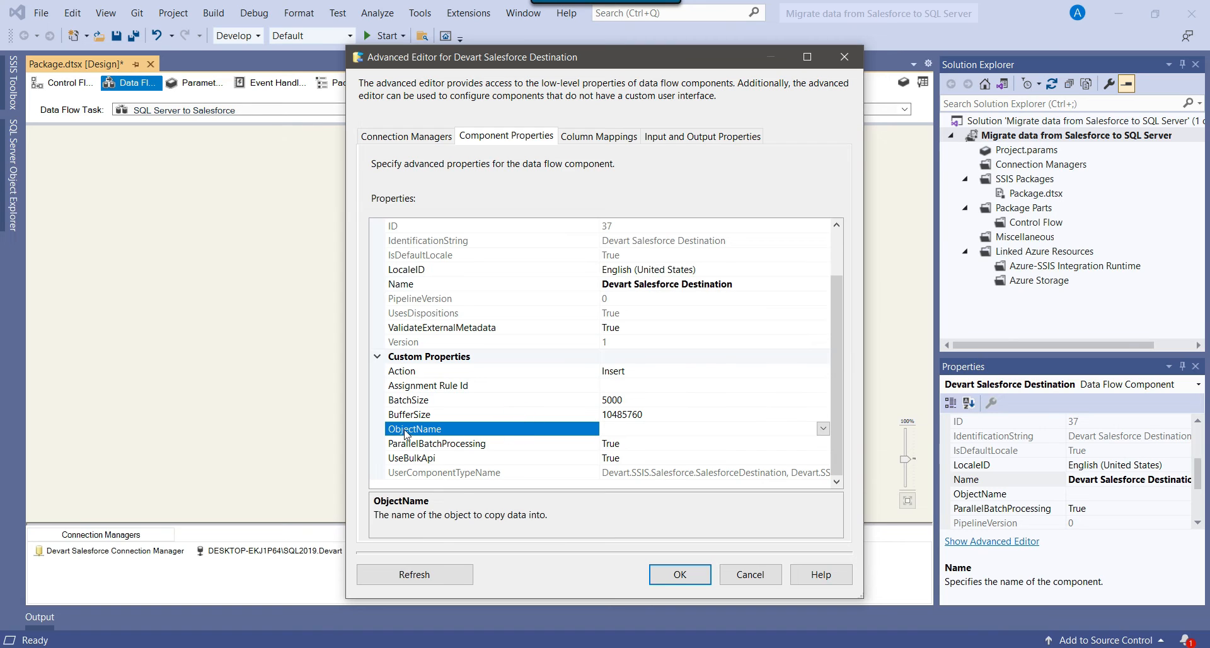
left_click(823, 429)
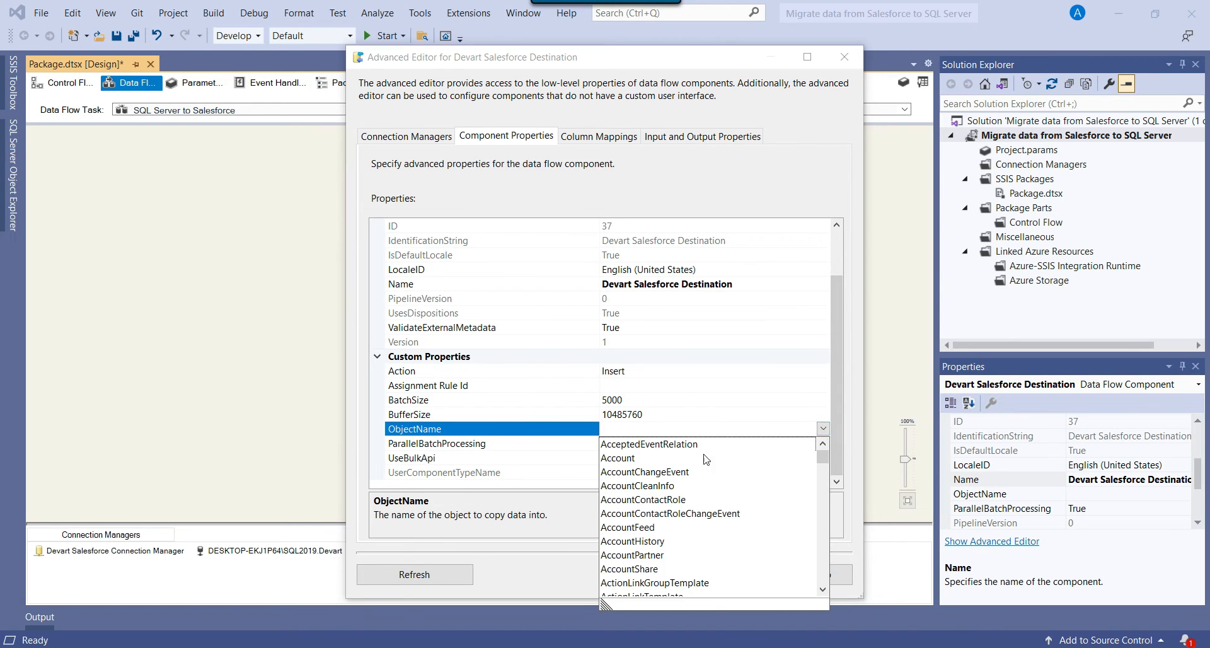
left_click(640, 458)
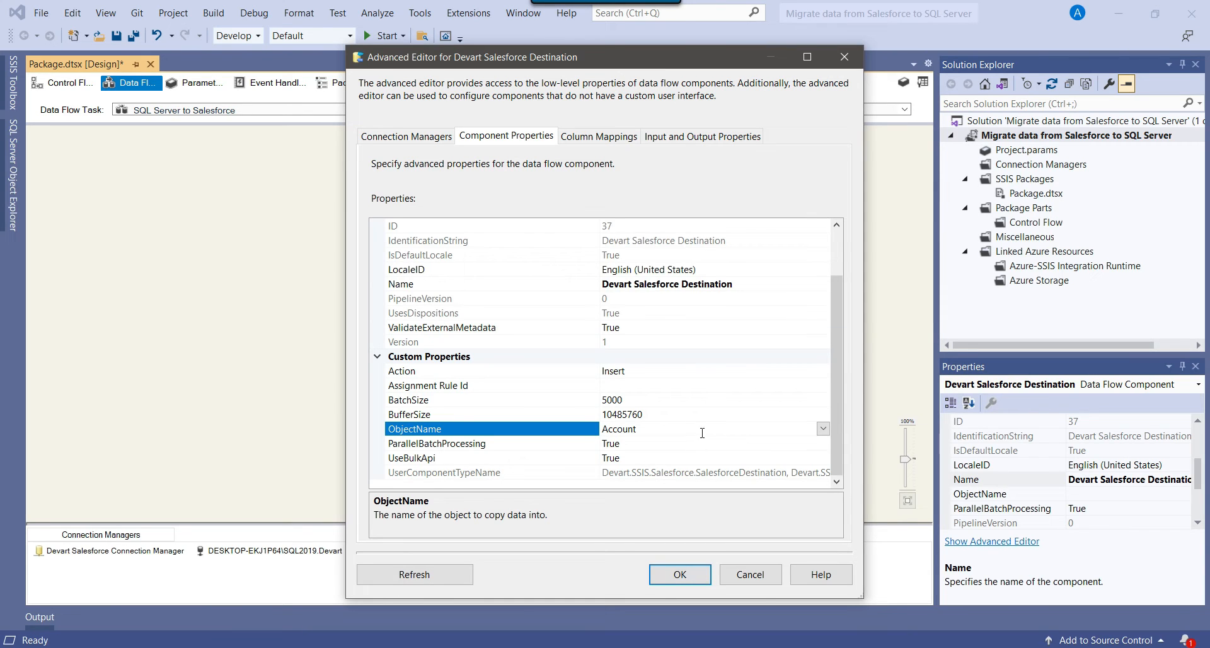
left_click(601, 137)
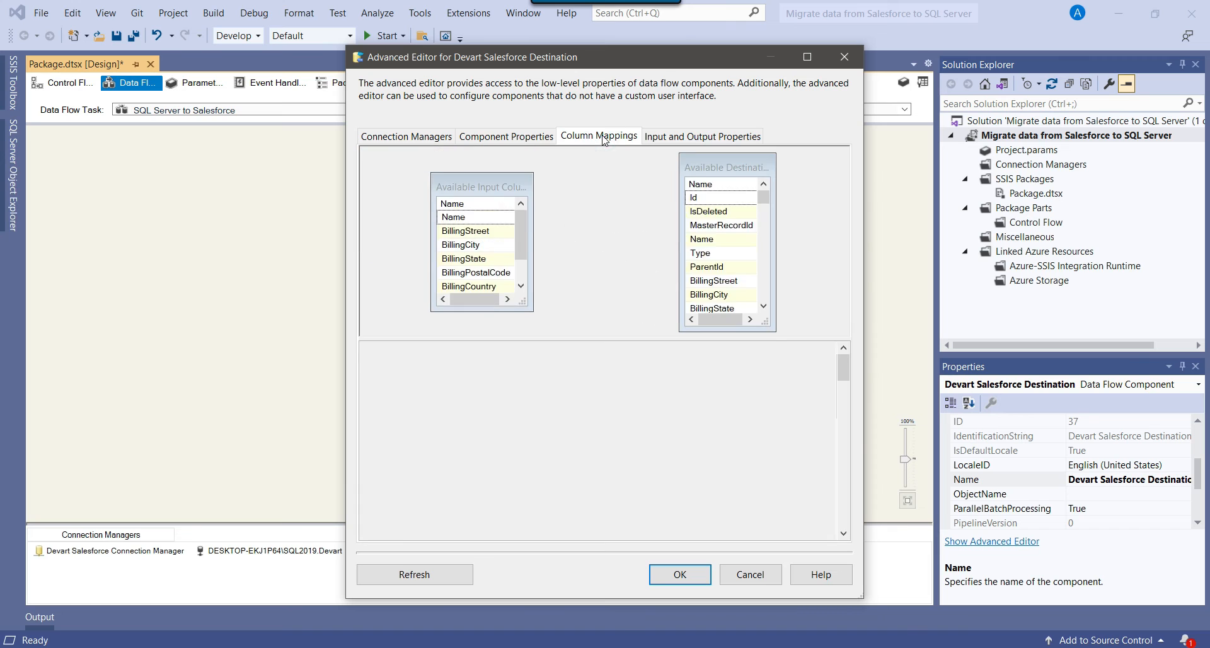
Maximize the Advanced Editor and check the Name, billing address and Phone mappings.
left_click(807, 56)
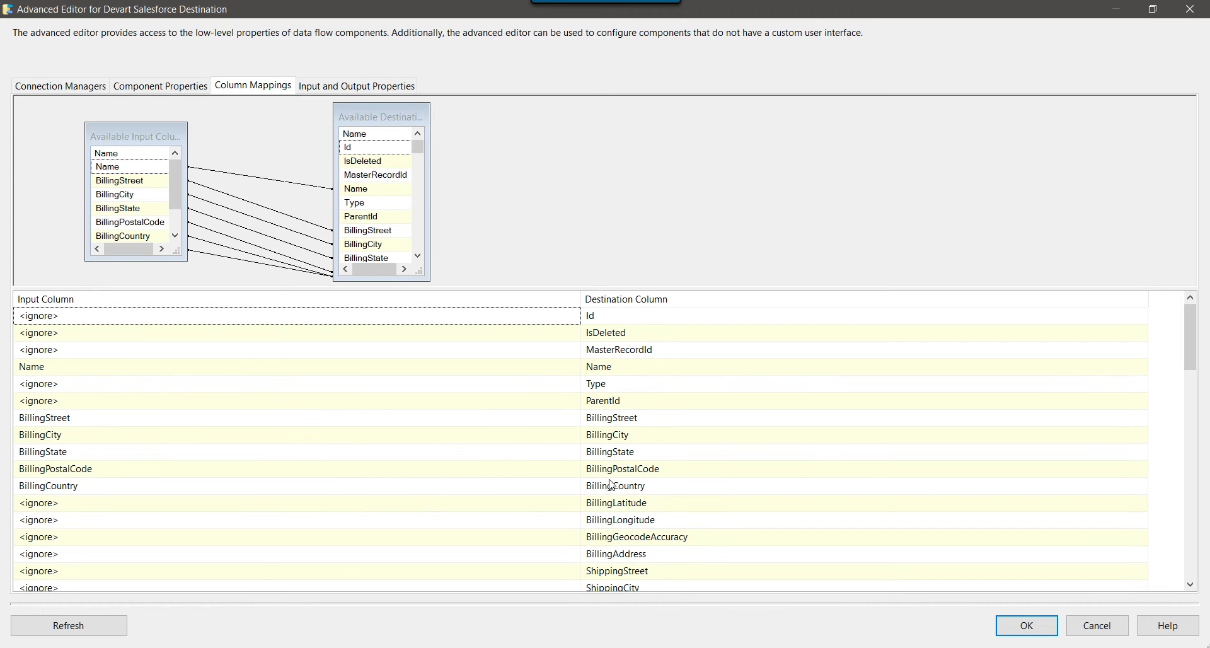
left_click(672, 413)
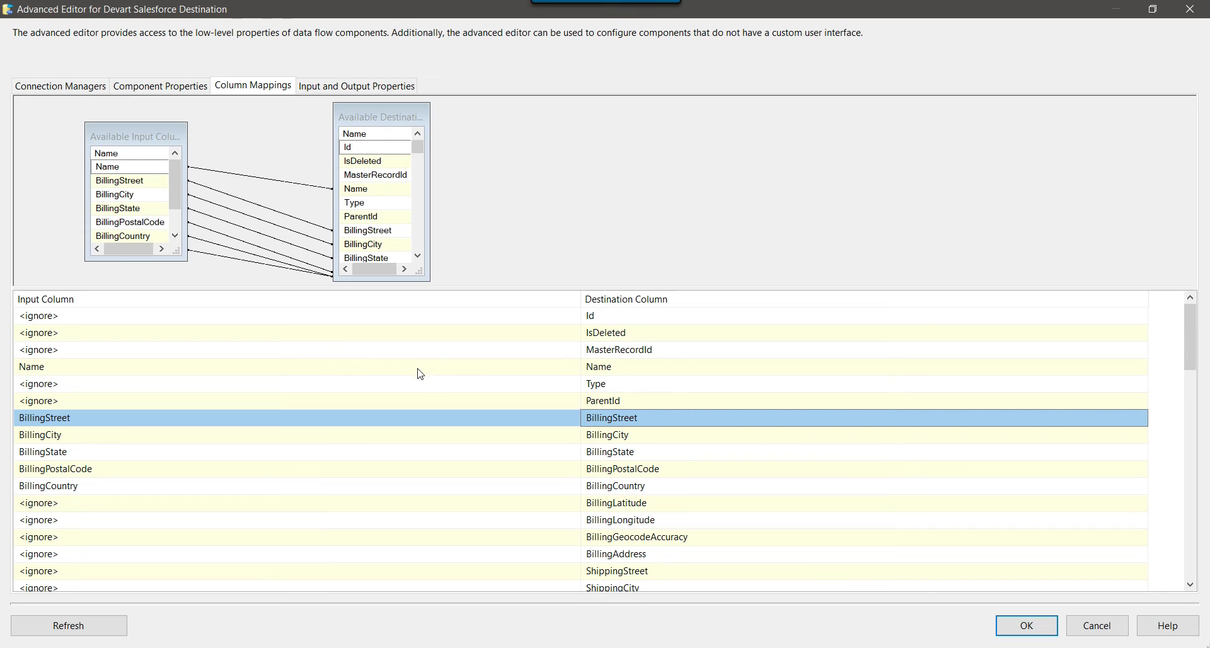
left_click(640, 369)
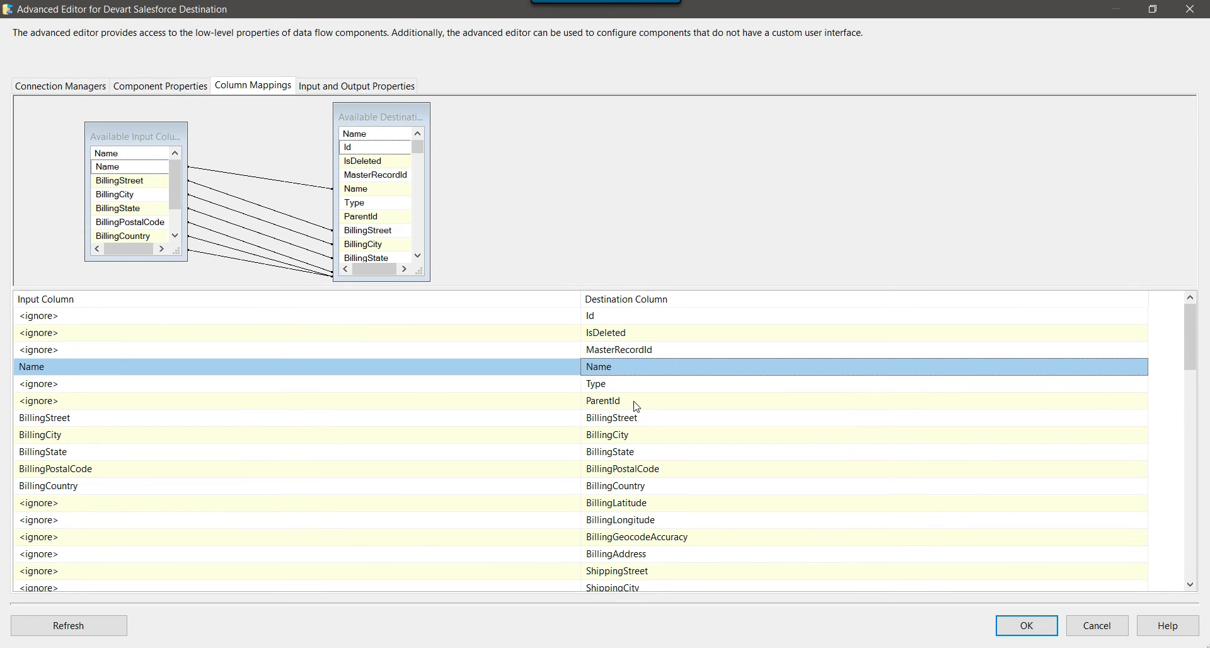
left_click(630, 418)
left_click(628, 434)
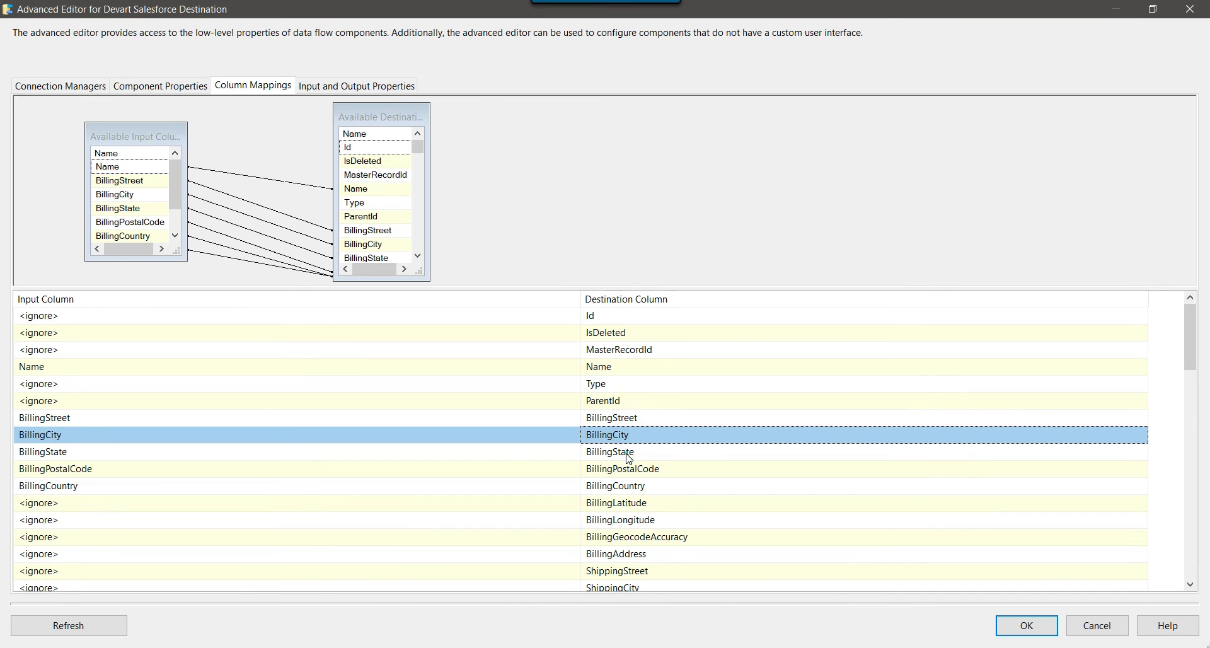
left_click(629, 452)
left_click(630, 469)
left_click(630, 490)
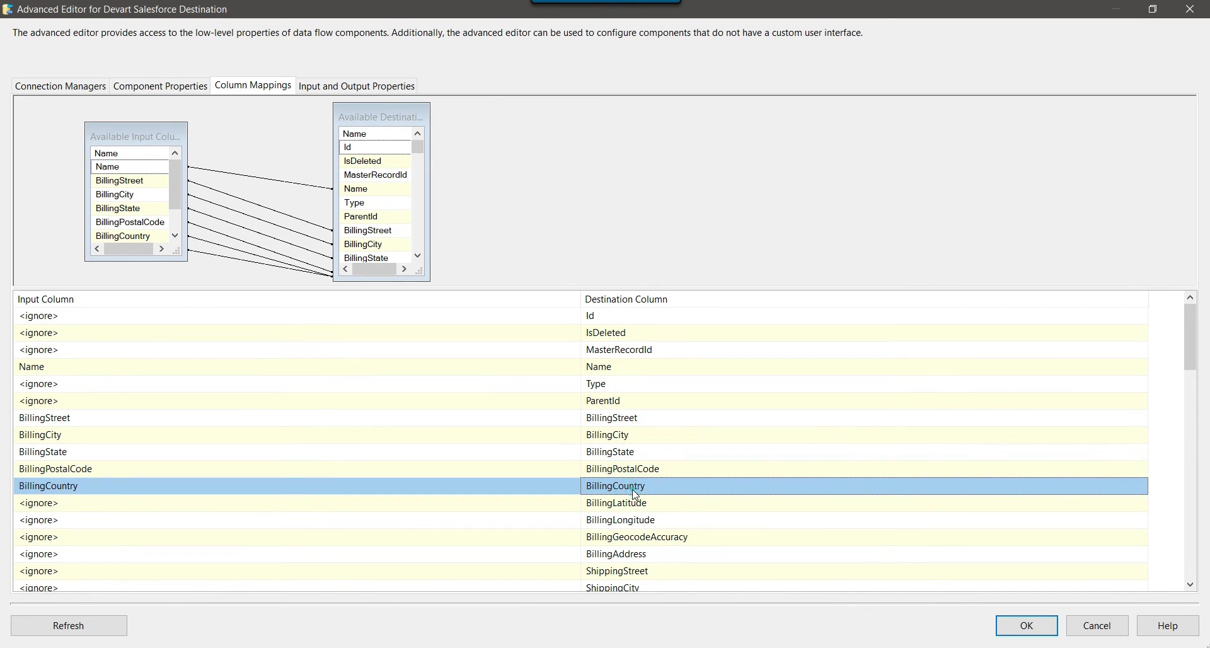
scroll(649, 446, "down", 3)
scroll(650, 446, "down", 1)
left_click(615, 527)
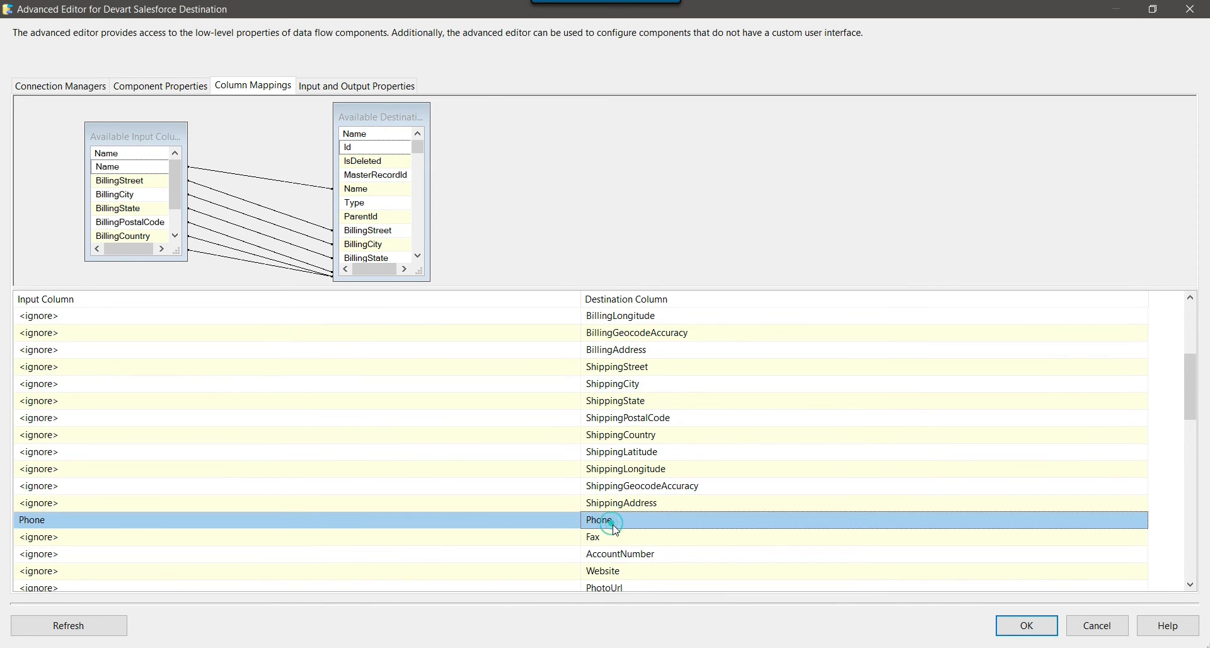
scroll(709, 455, "up", 2)
scroll(711, 455, "up", 2)
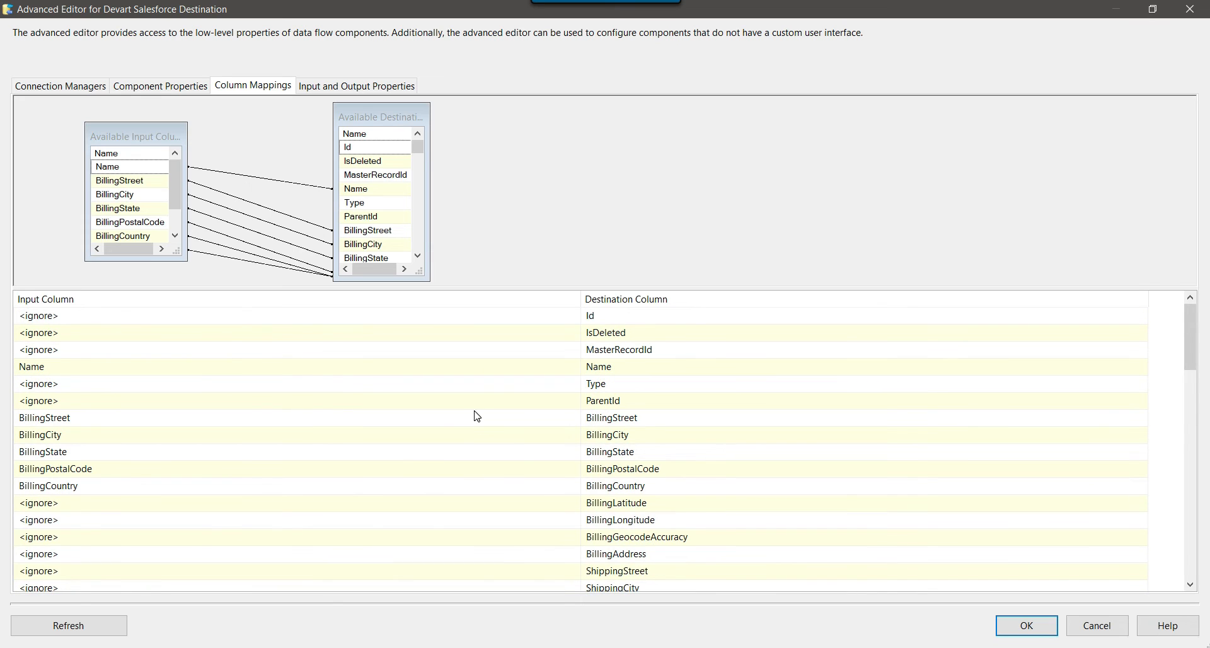
Leave the Type field unmapped, recheck Name and BillingCity, and accept the mappings.
left_click(516, 389)
left_click(516, 389)
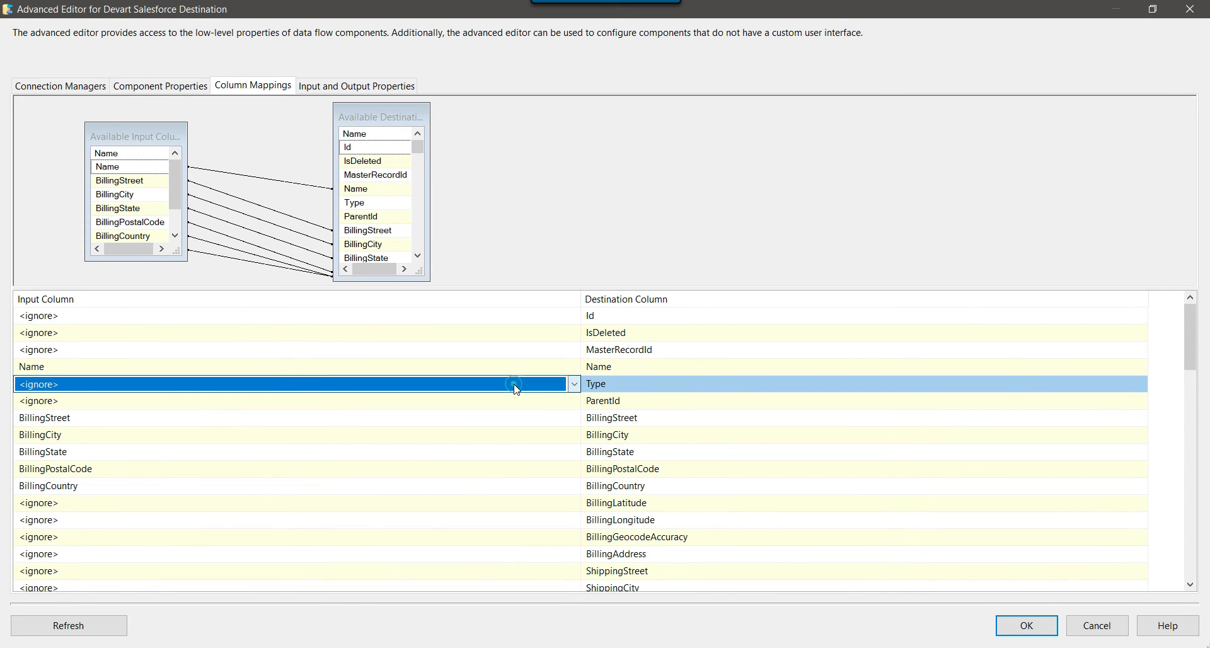
left_click(611, 362)
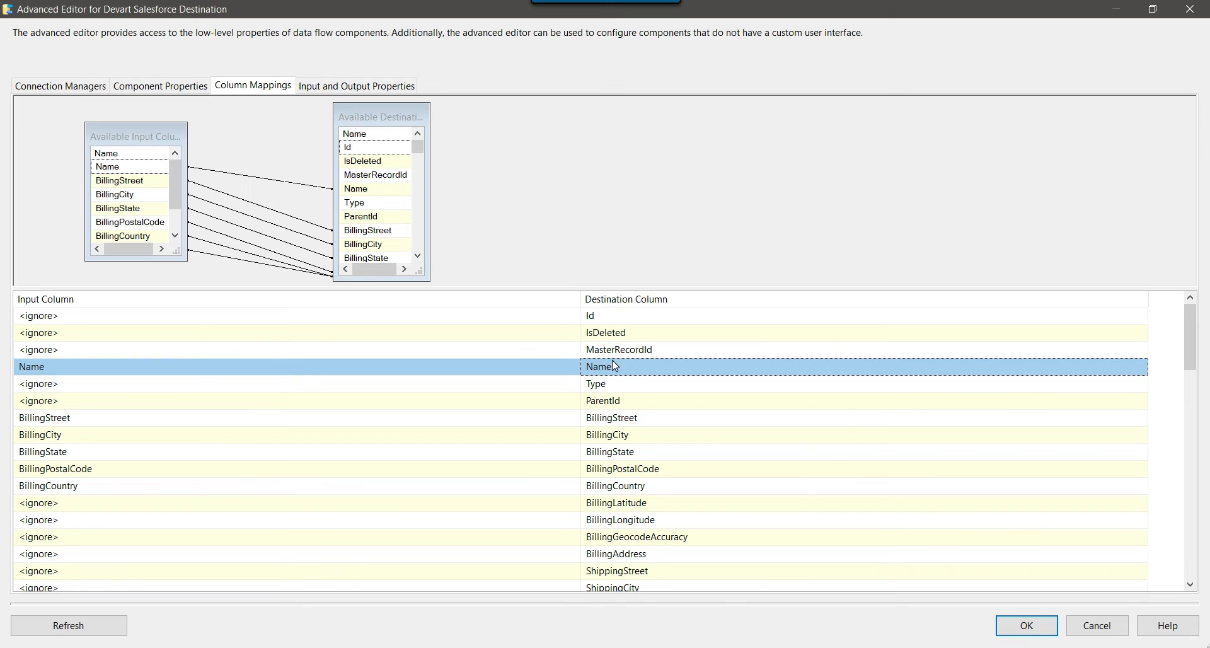
scroll(682, 389, "down", 2)
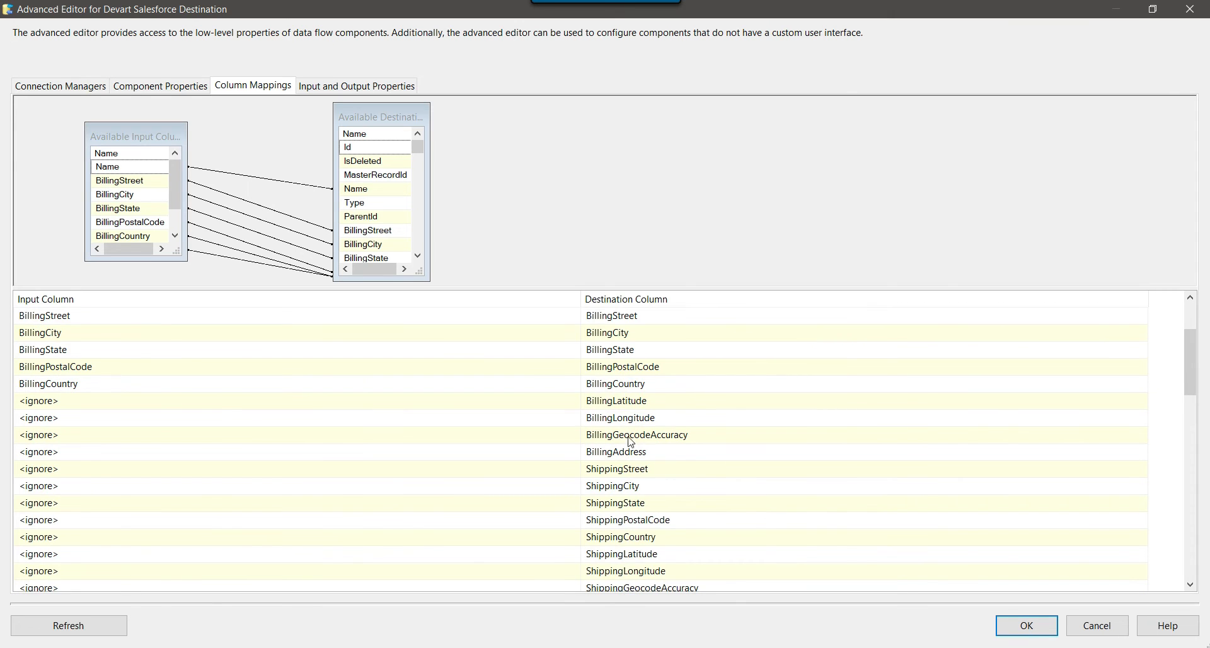
scroll(736, 433, "up", 1)
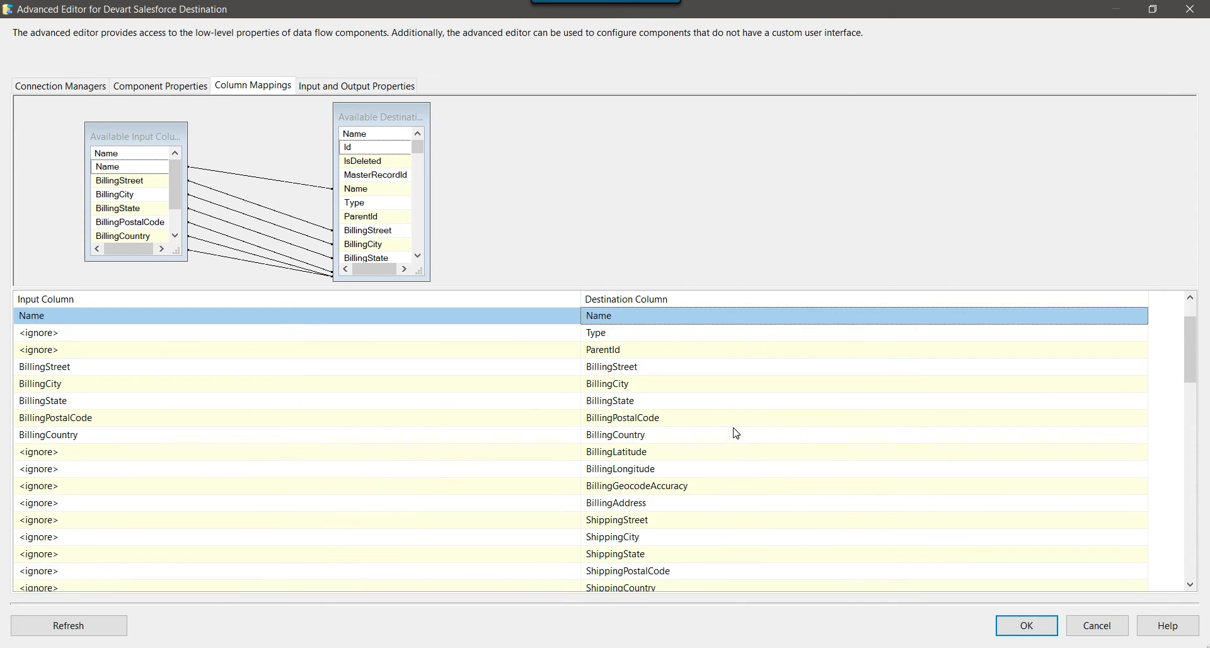
mouse_move(740, 436)
left_click(806, 383)
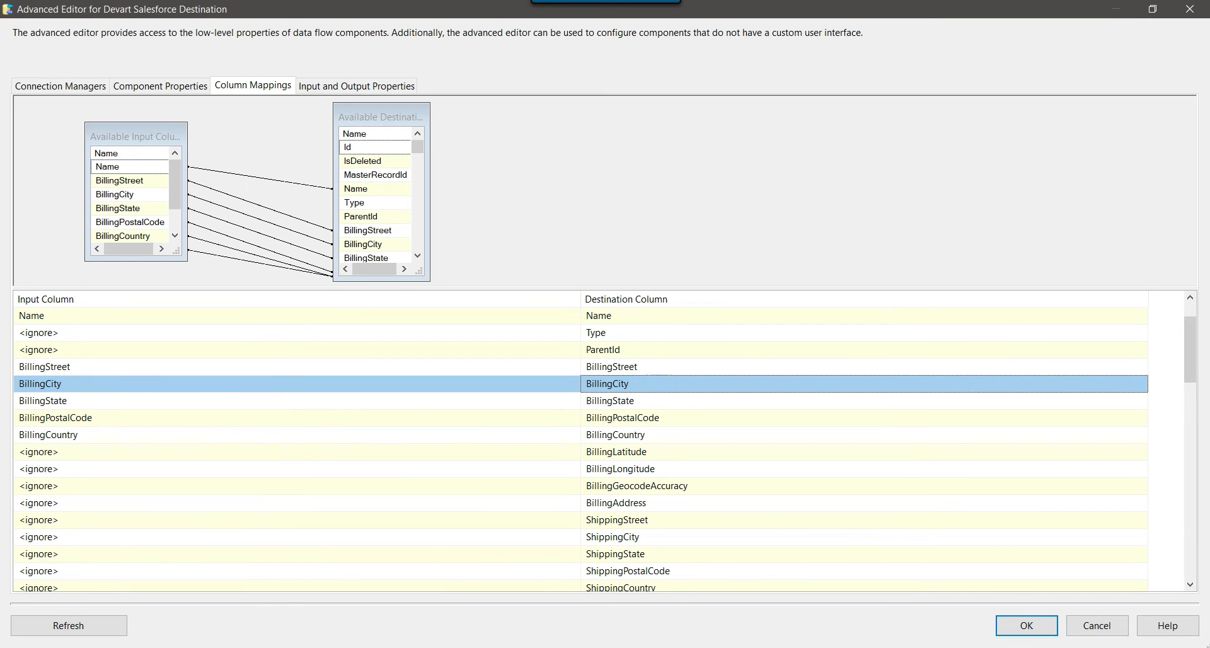
left_click(1024, 624)
left_click(727, 280)
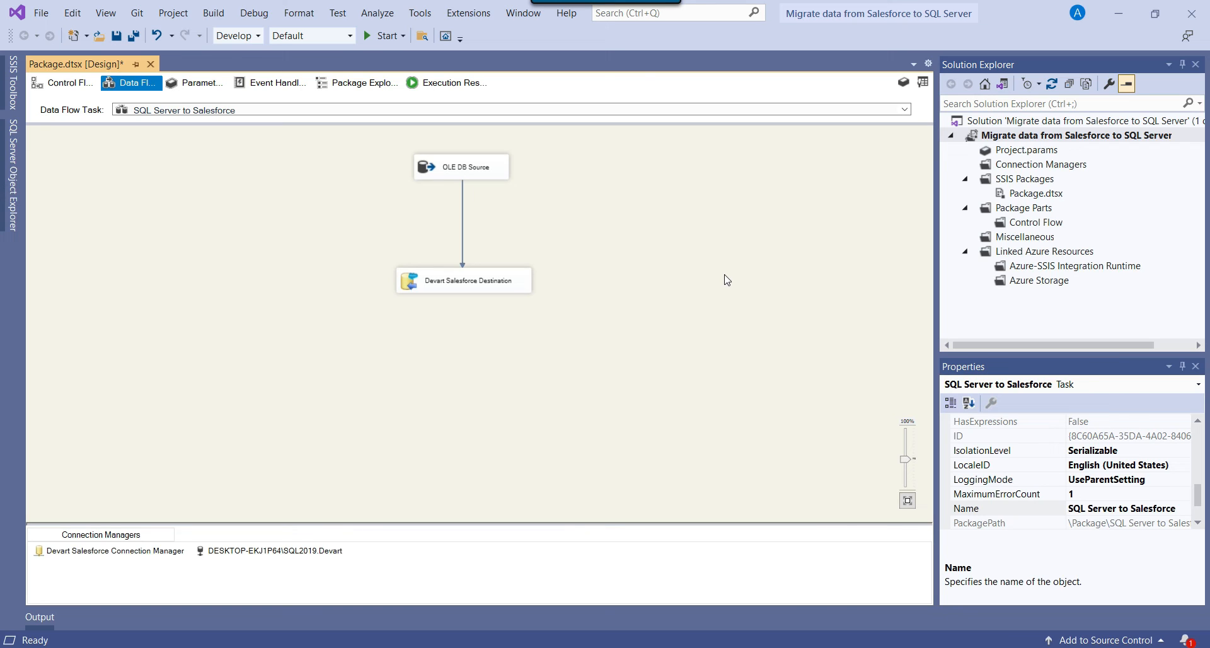
Execute the SQL Server to Salesforce data flow task, moving 5 rows to the destination.
right_click(667, 216)
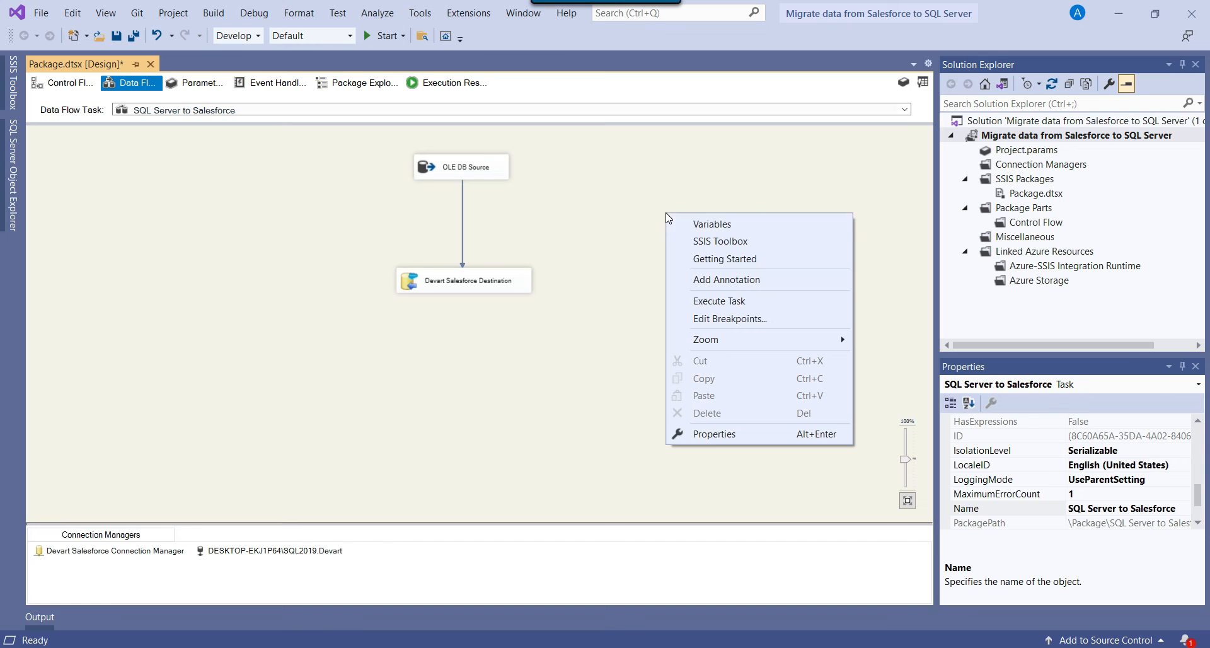
left_click(730, 302)
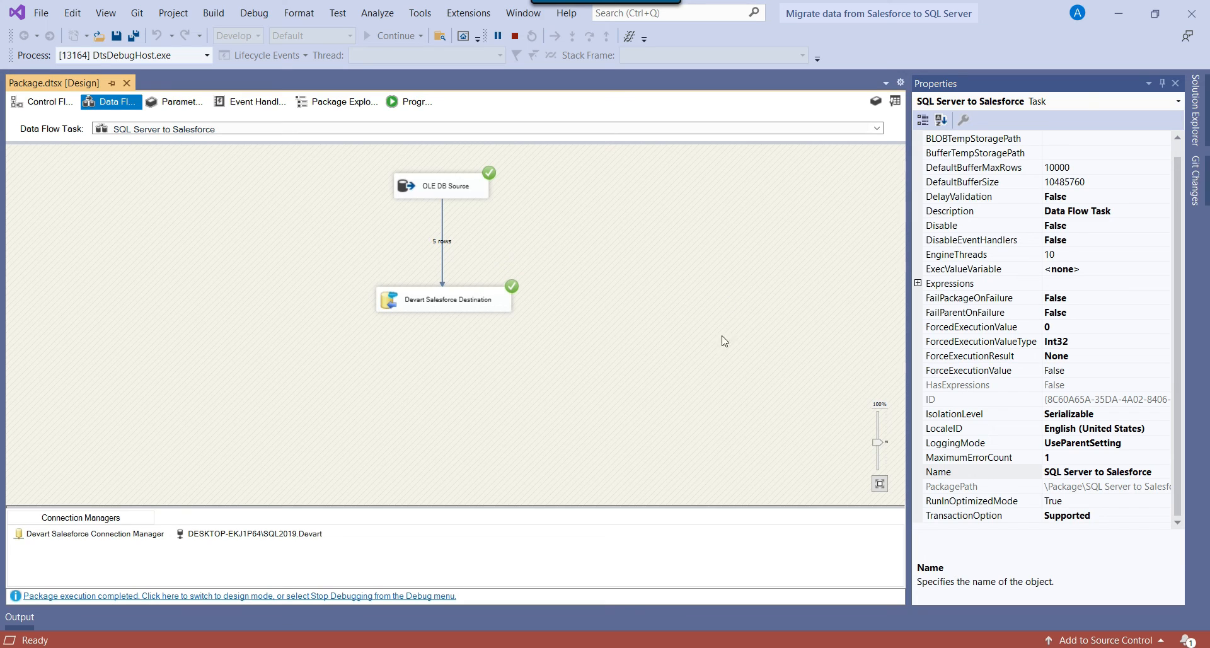
Open the Salesforce Developer Console from Setup and go to the Query Editor.
left_click(501, 647)
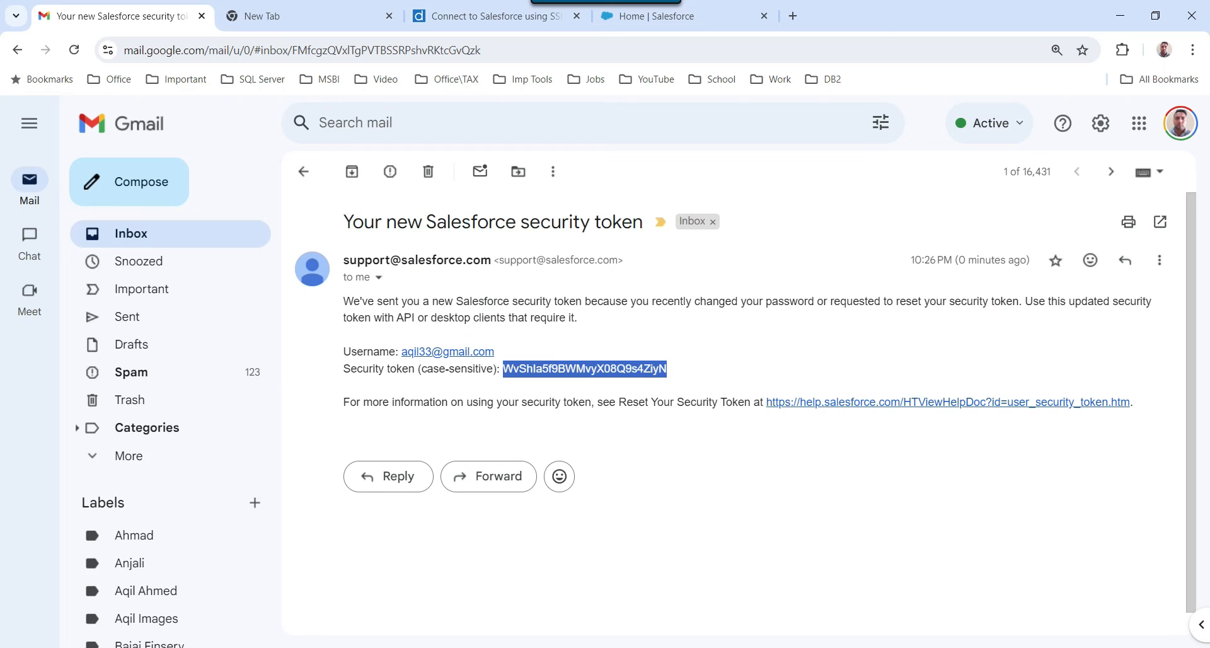
left_click(655, 16)
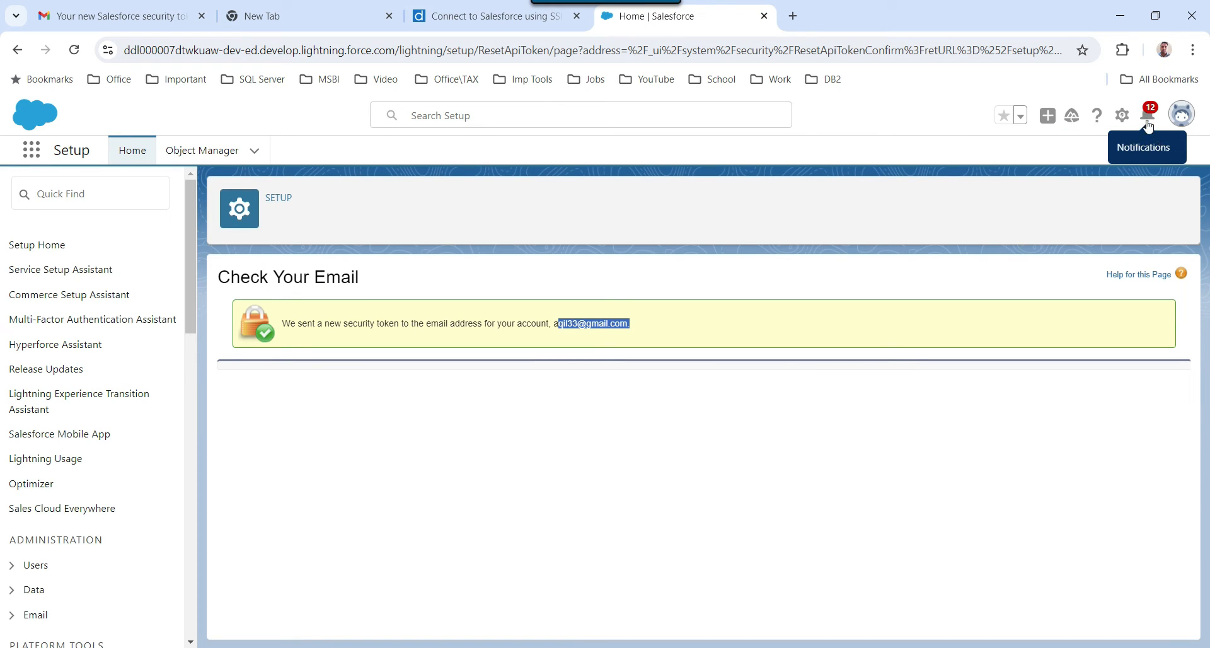
left_click(1121, 116)
left_click(1051, 236)
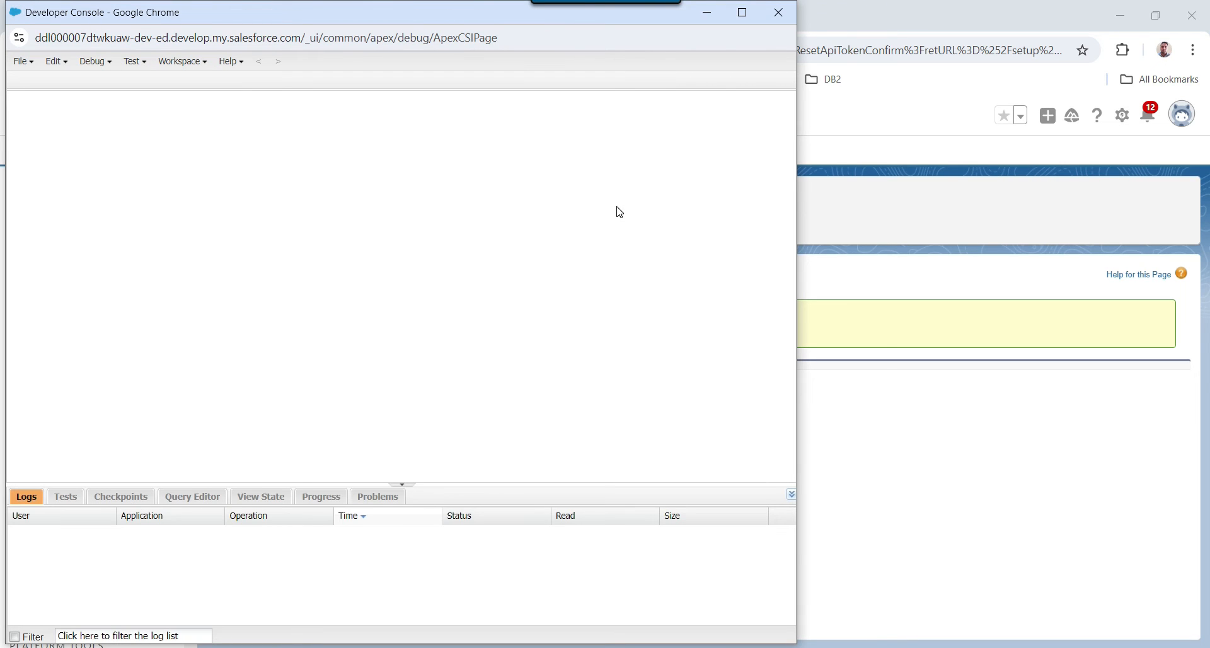
left_click(197, 497)
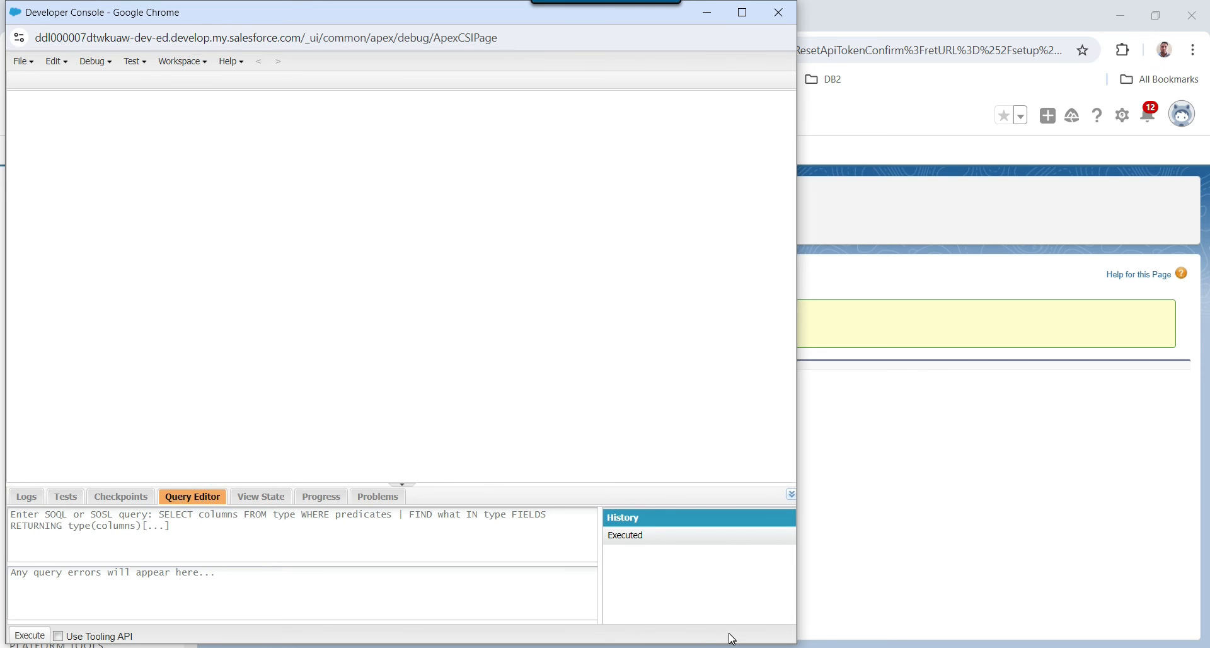
Paste the SELECT ... FROM Account SOQL from Notepad++ and execute it, listing 18 accounts.
key("alt+Tab")
left_click(667, 102)
left_click_drag(644, 85, 255, 98)
key("shift+Up")
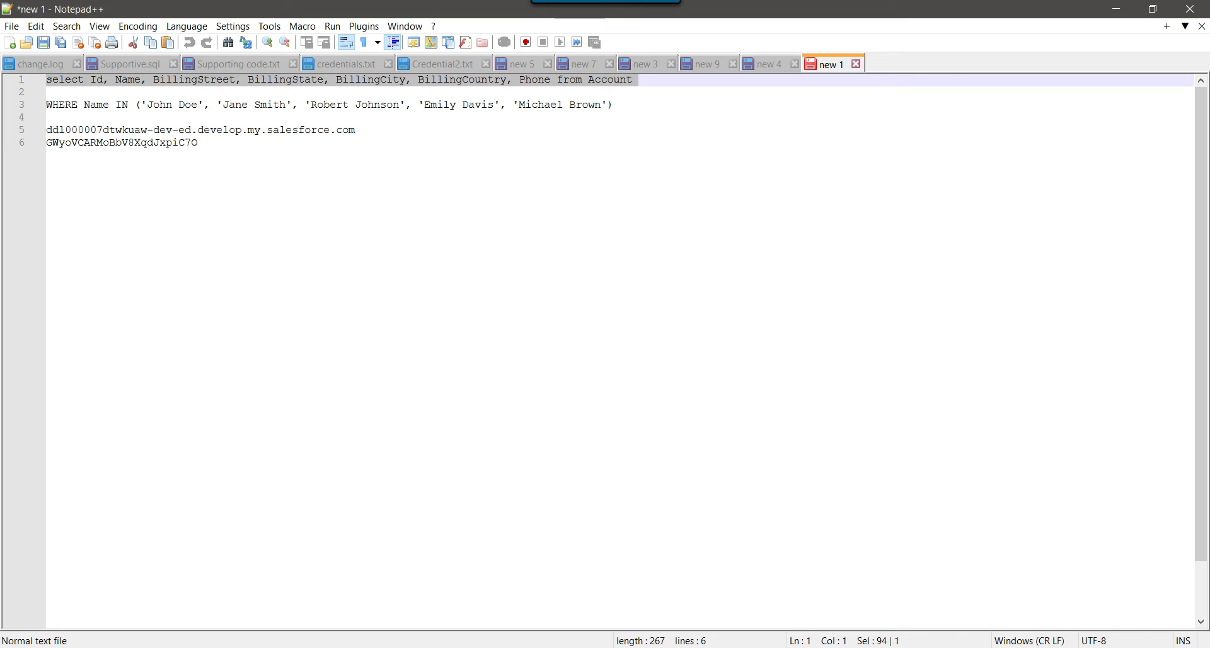
key("alt+Tab")
left_click(232, 530)
type("select Id, Name, BillingStreet, BillingState,BillingCity, BillingCountry, Phone from Account")
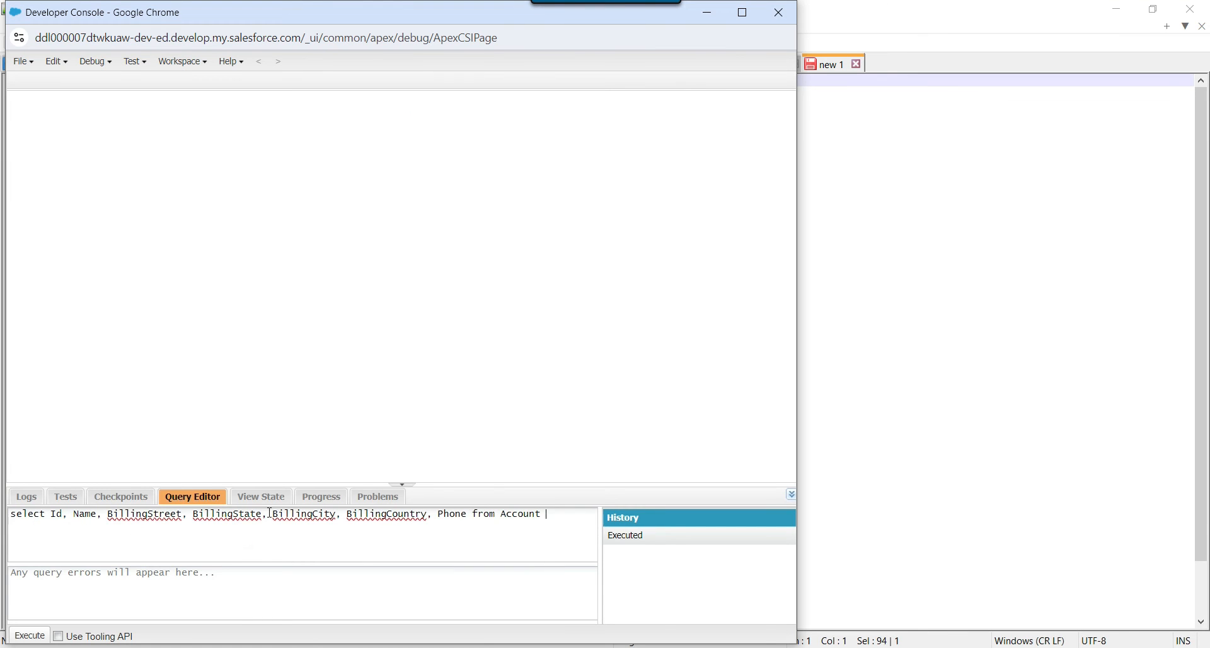
left_click(29, 634)
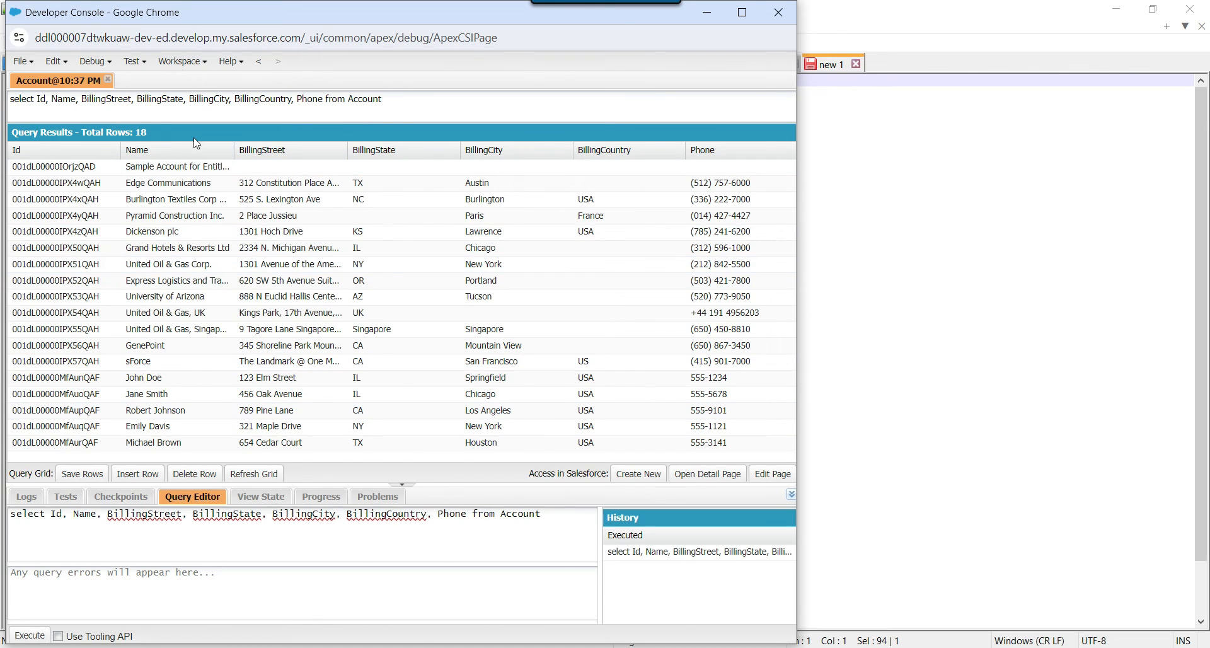
left_click(136, 132)
Open an Execute Anonymous window and paste in the saved Account query from the notes.
left_click(101, 62)
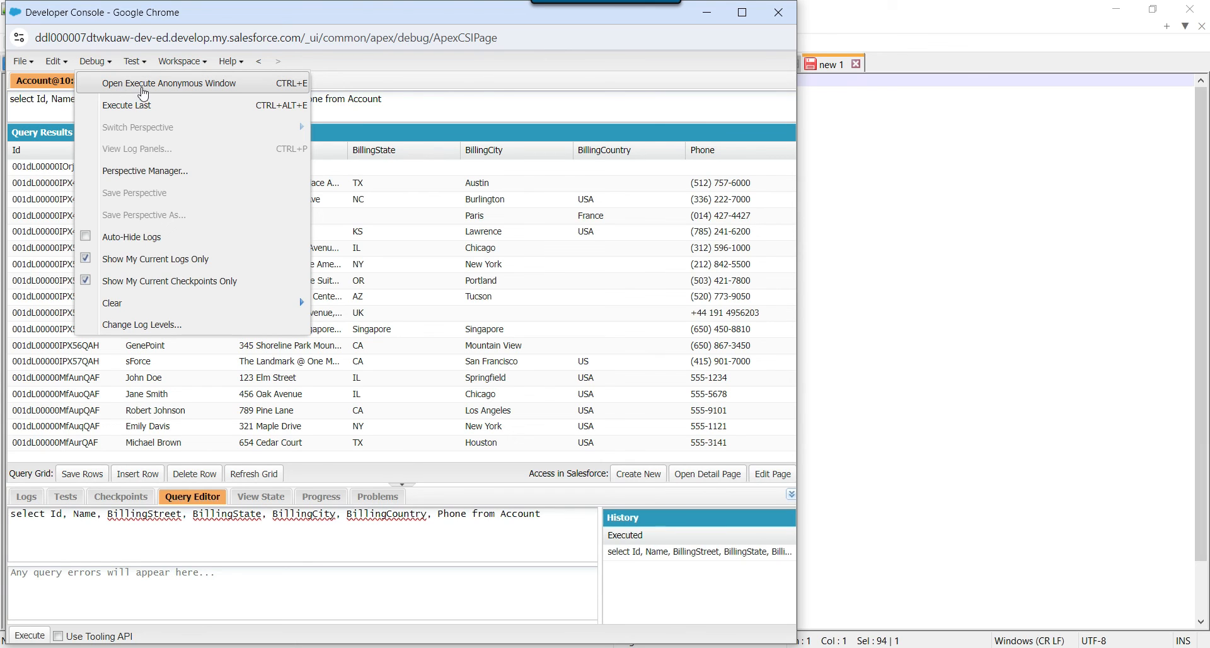
left_click(196, 88)
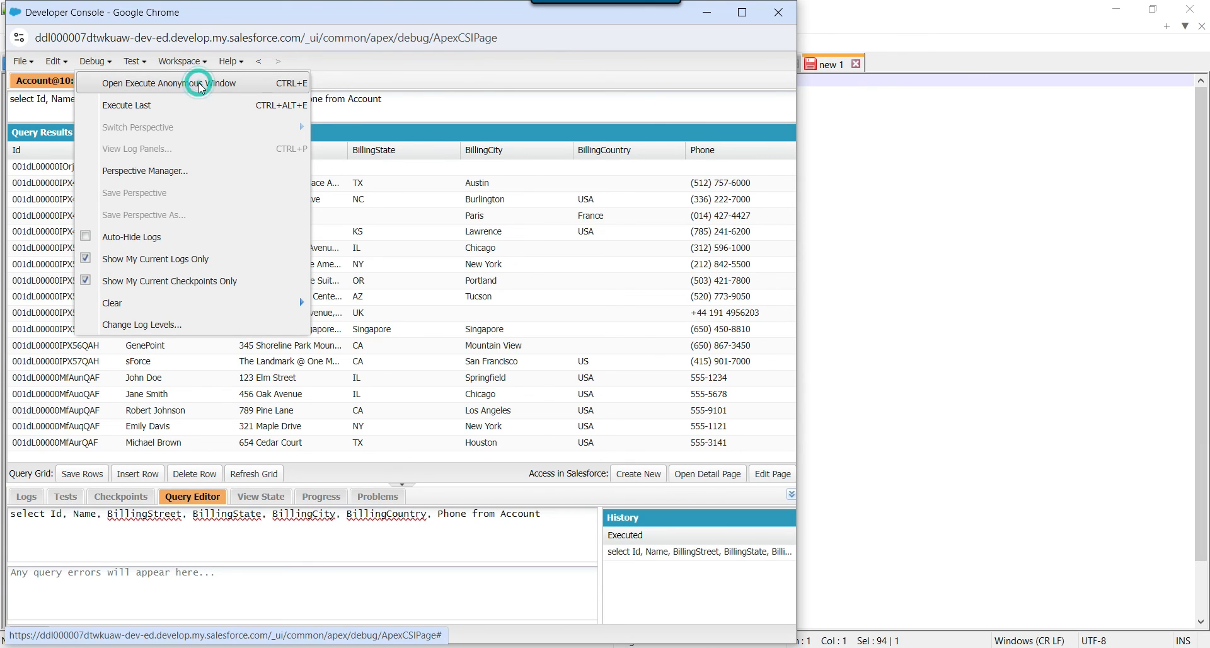
left_click_drag(337, 212, 377, 214)
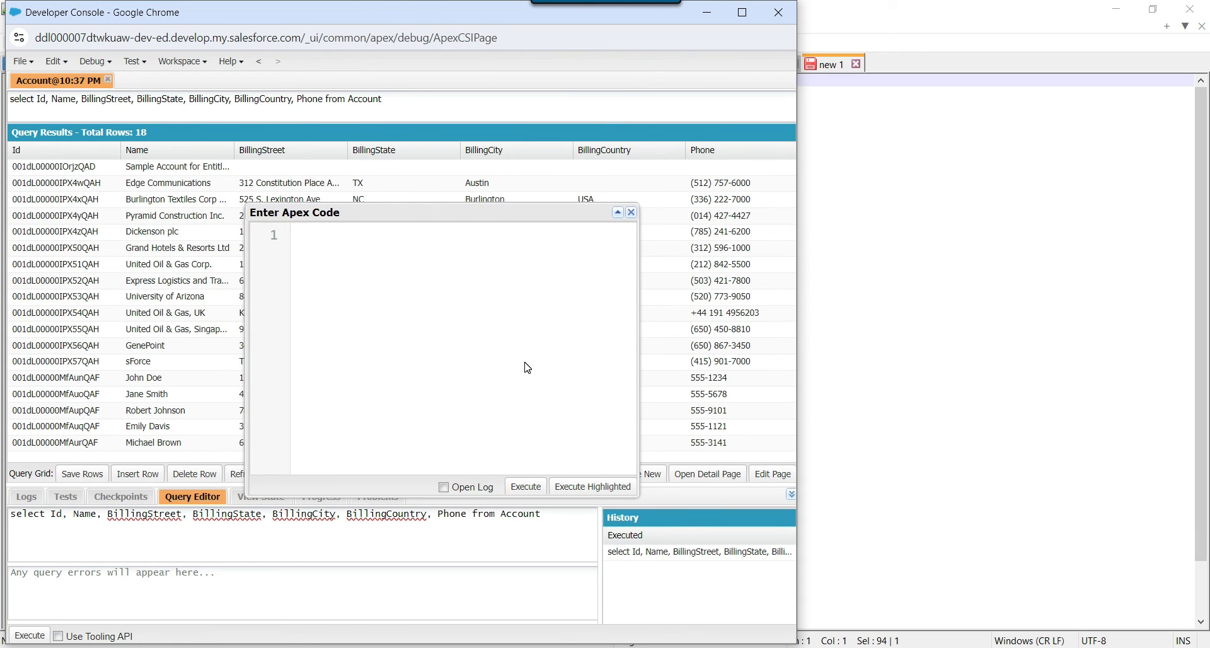
left_click(687, 646)
left_click_drag(656, 86, 6, 51)
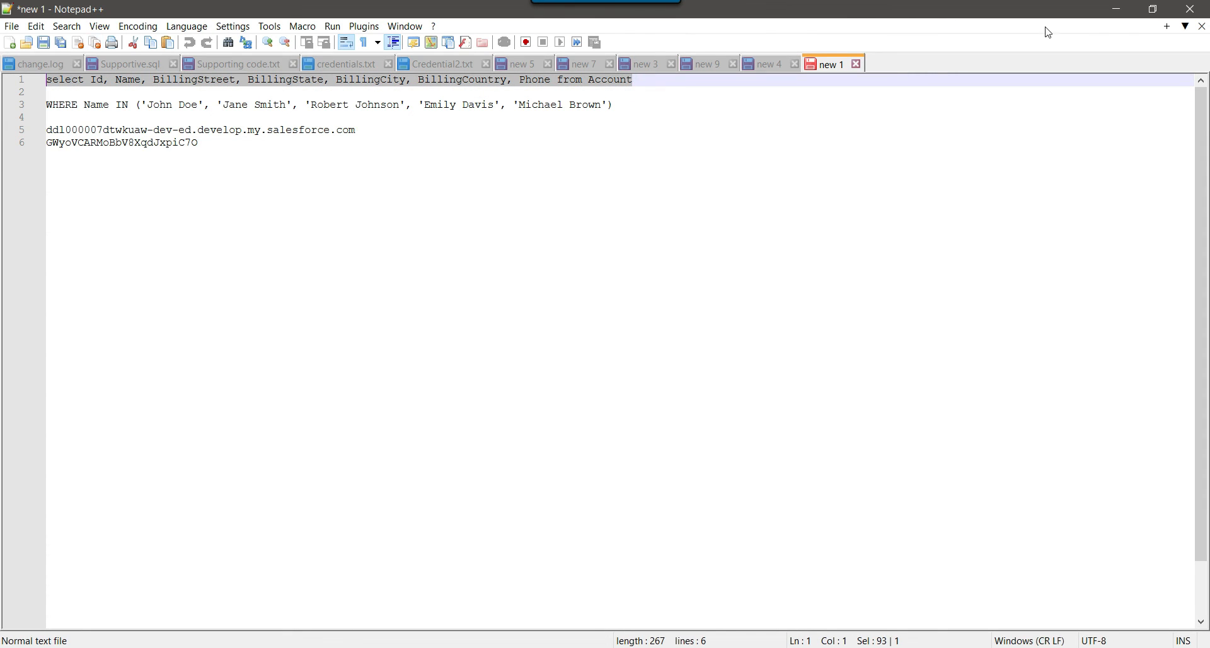
key("ctrl+c")
key("alt+Tab")
key("ctrl+v")
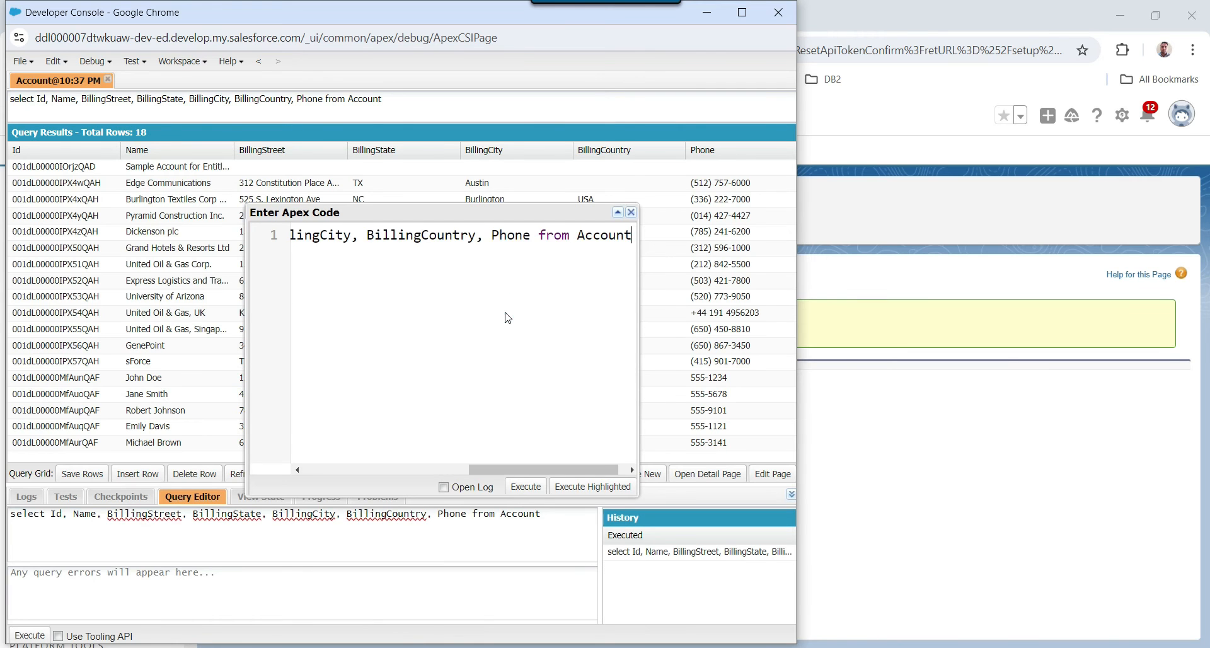
Wrap the query into a statement of the form delete [select ... from Account];.
key("Home")
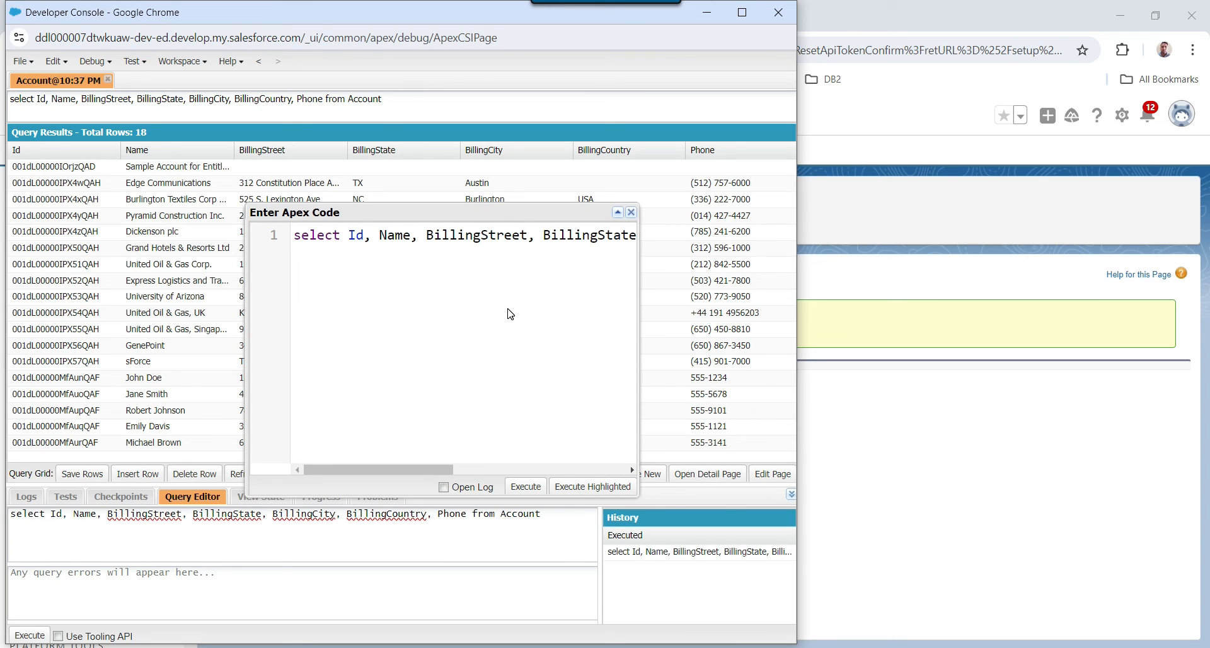
type("[")
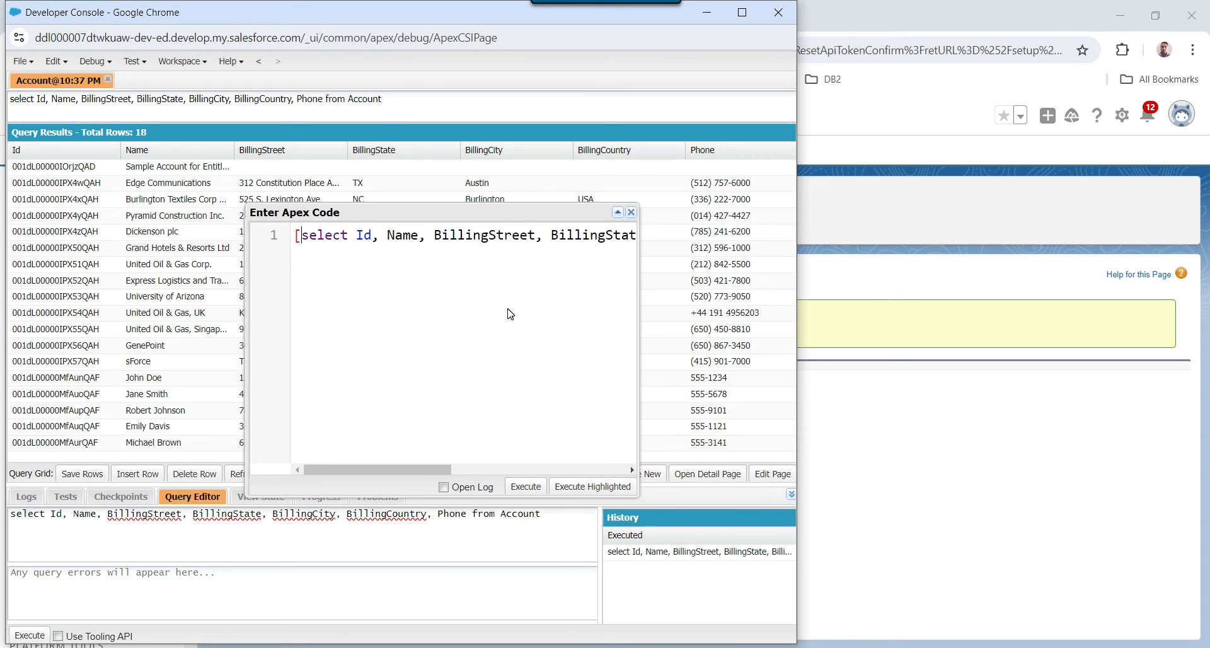
key("End")
type("]")
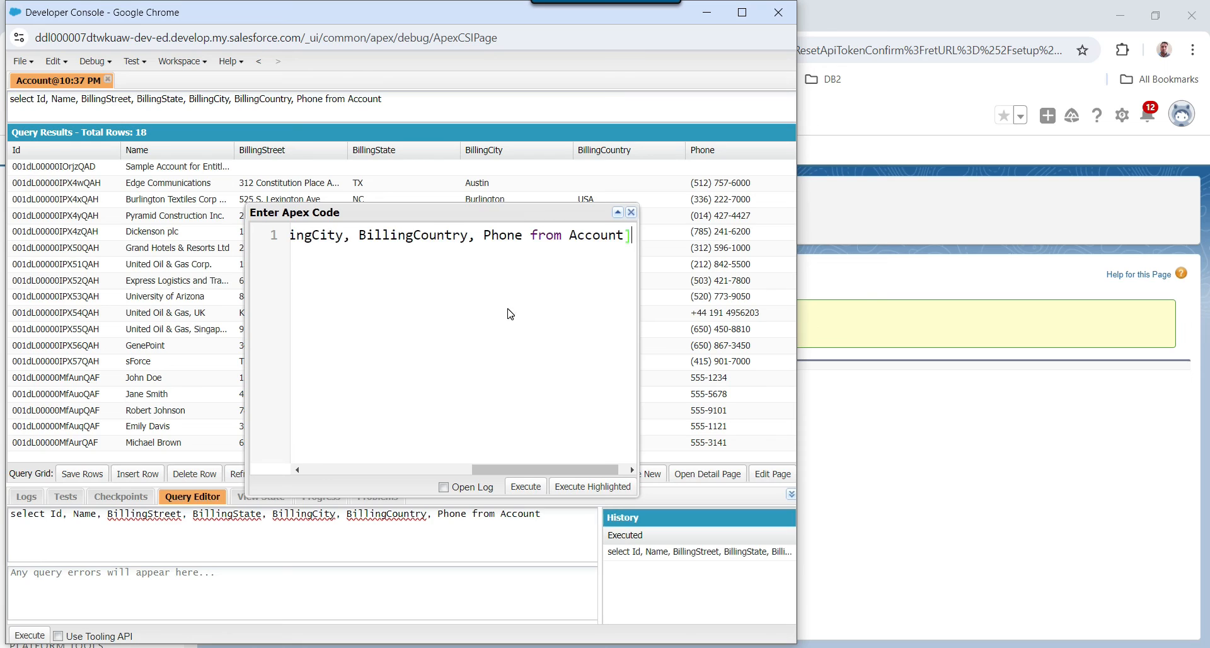
key("Home")
type("delete")
key("End")
type(";")
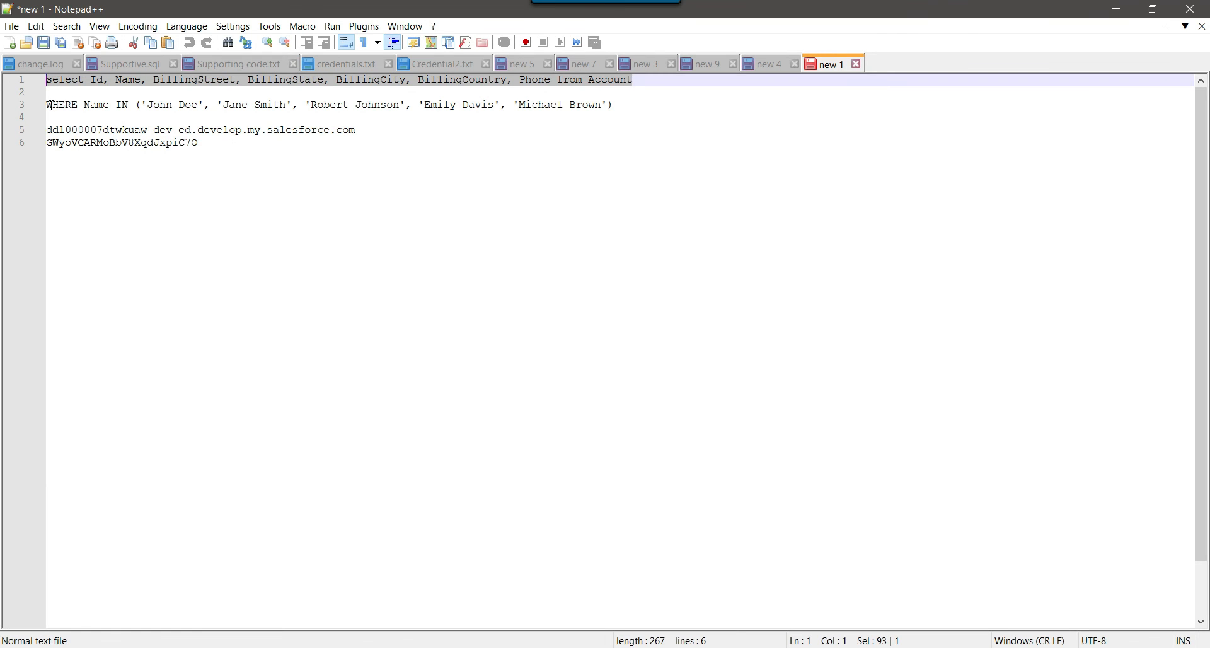
Insert the WHERE Name IN filter after Account in the delete statement.
left_click_drag(50, 106, 183, 106)
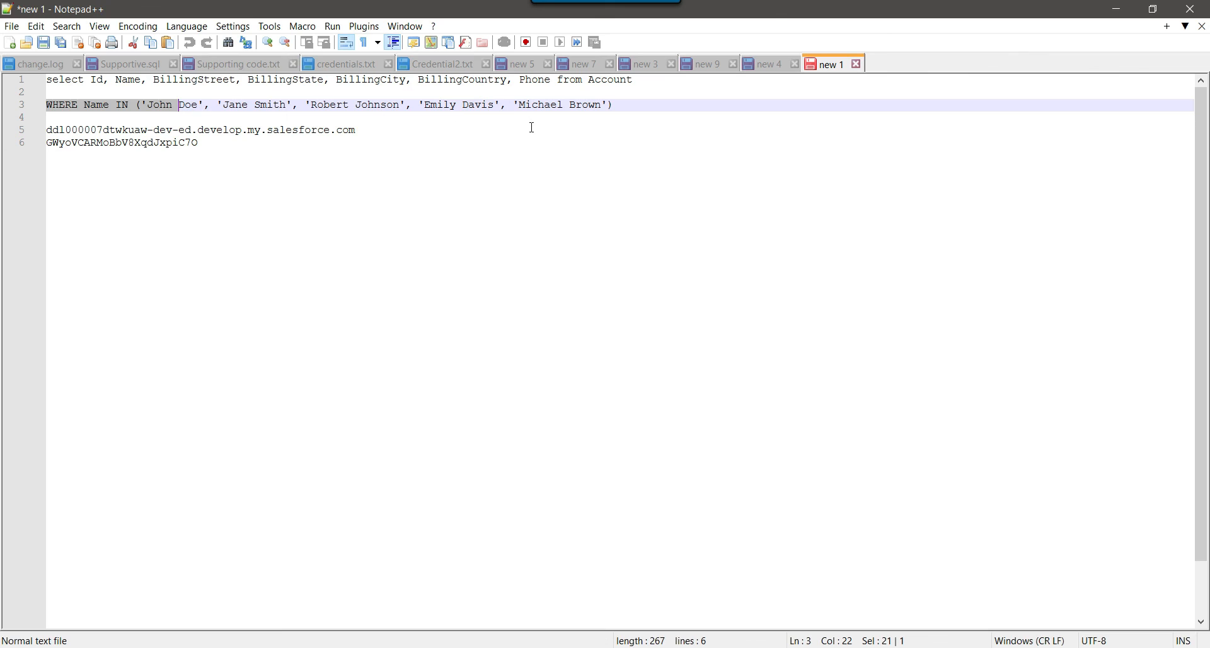
left_click(621, 105, "shift")
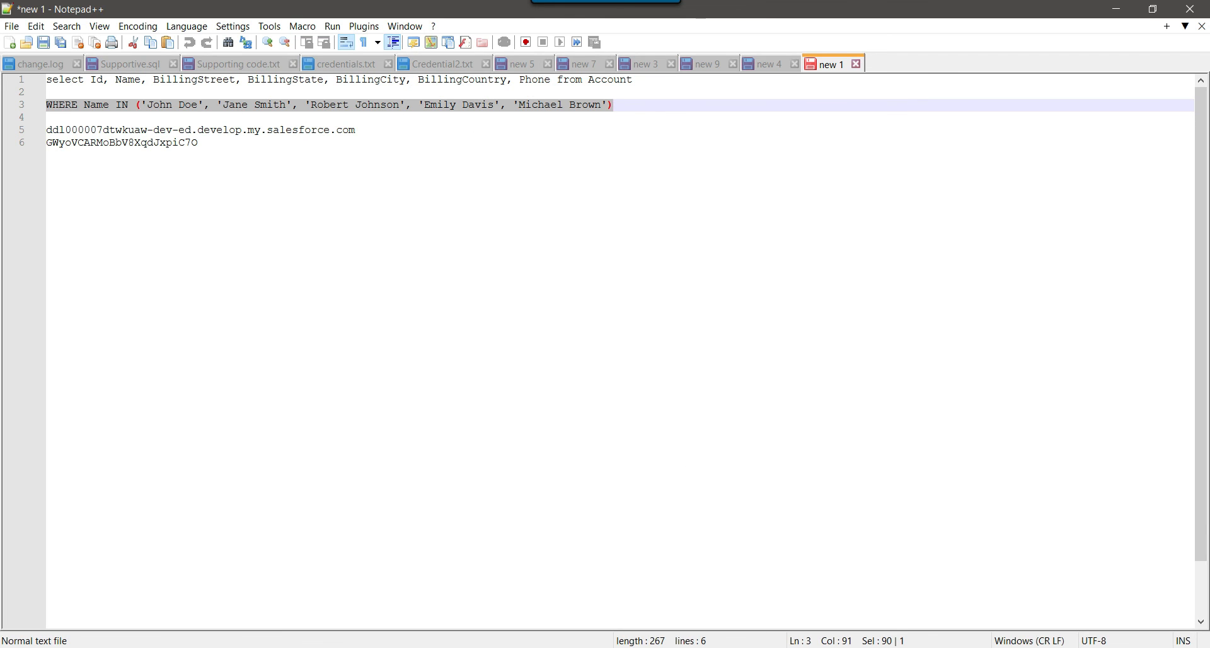
key("alt+Tab")
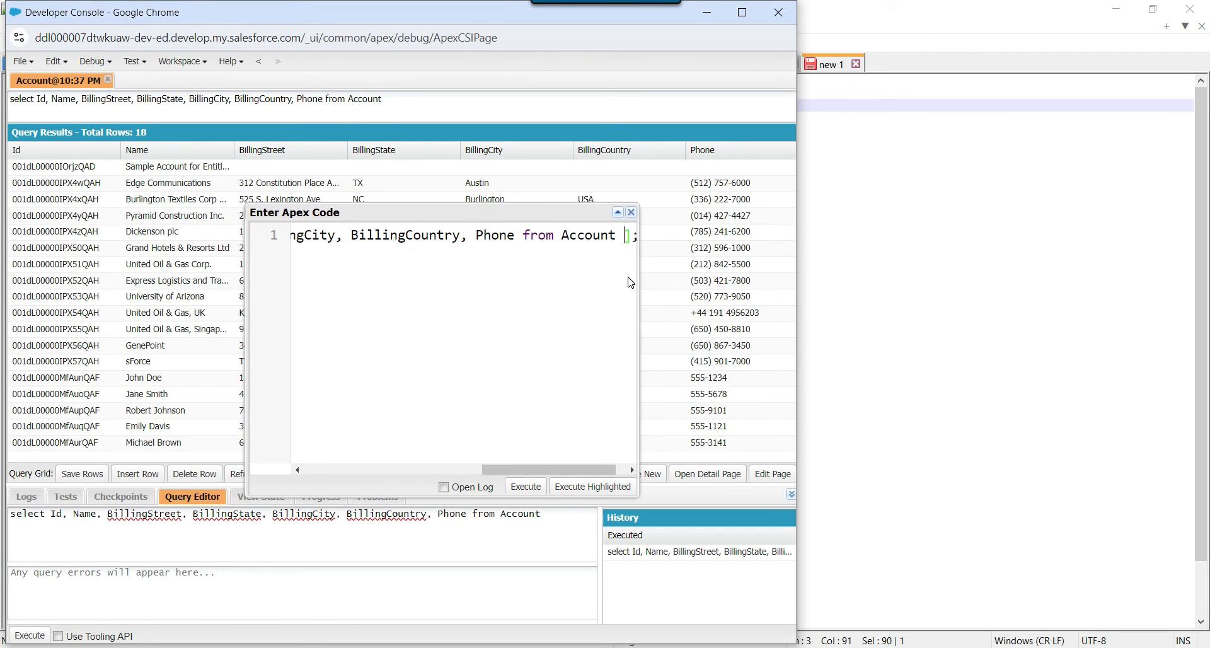
key("ctrl+v")
left_click_drag(596, 469, 345, 510)
mouse_move(339, 470)
left_mouse_down()
mouse_move(596, 482)
mouse_move(343, 475)
left_mouse_up()
left_click(381, 234)
left_click_drag(357, 235, 348, 234)
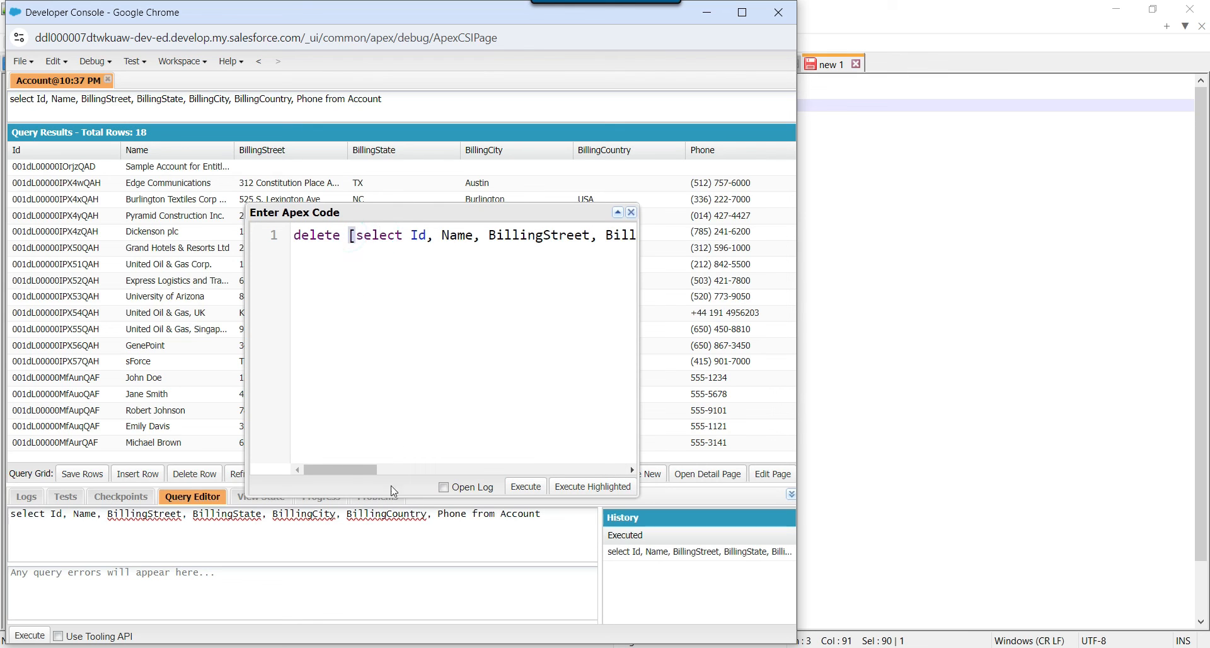
mouse_move(358, 475)
left_mouse_down()
mouse_move(623, 452)
mouse_move(507, 470)
mouse_move(353, 472)
left_mouse_up()
double_click(334, 234)
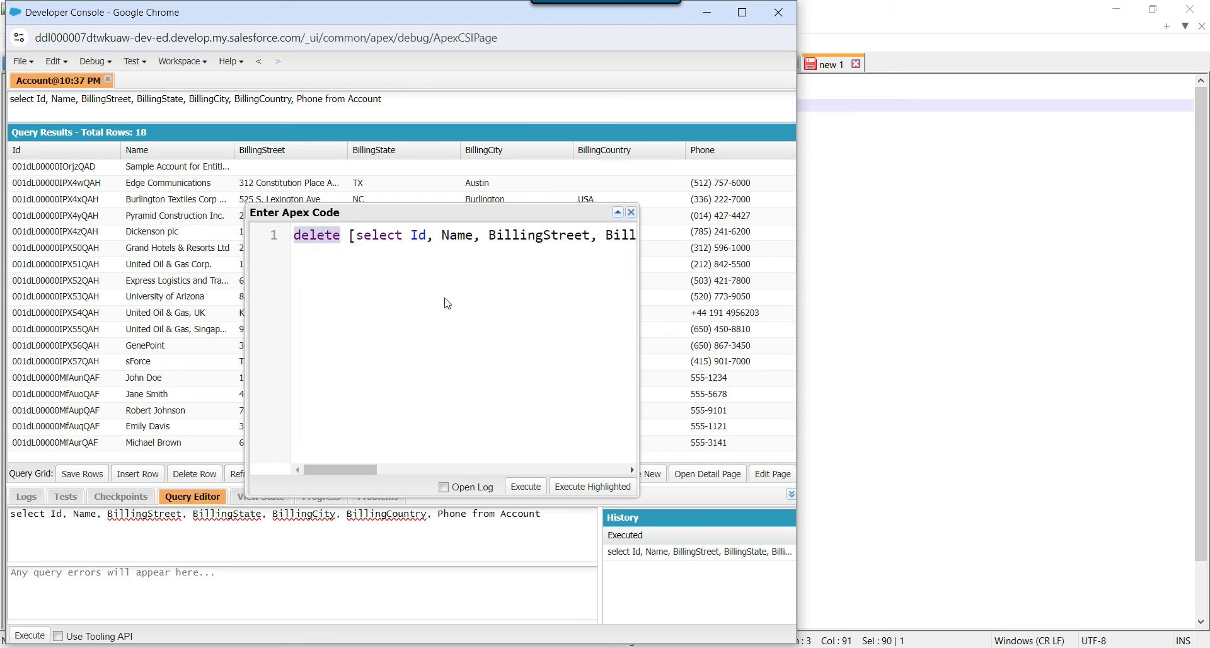
left_click(415, 302)
Execute the delete, close the Developer Console, and refresh the Account query results.
left_click(526, 487)
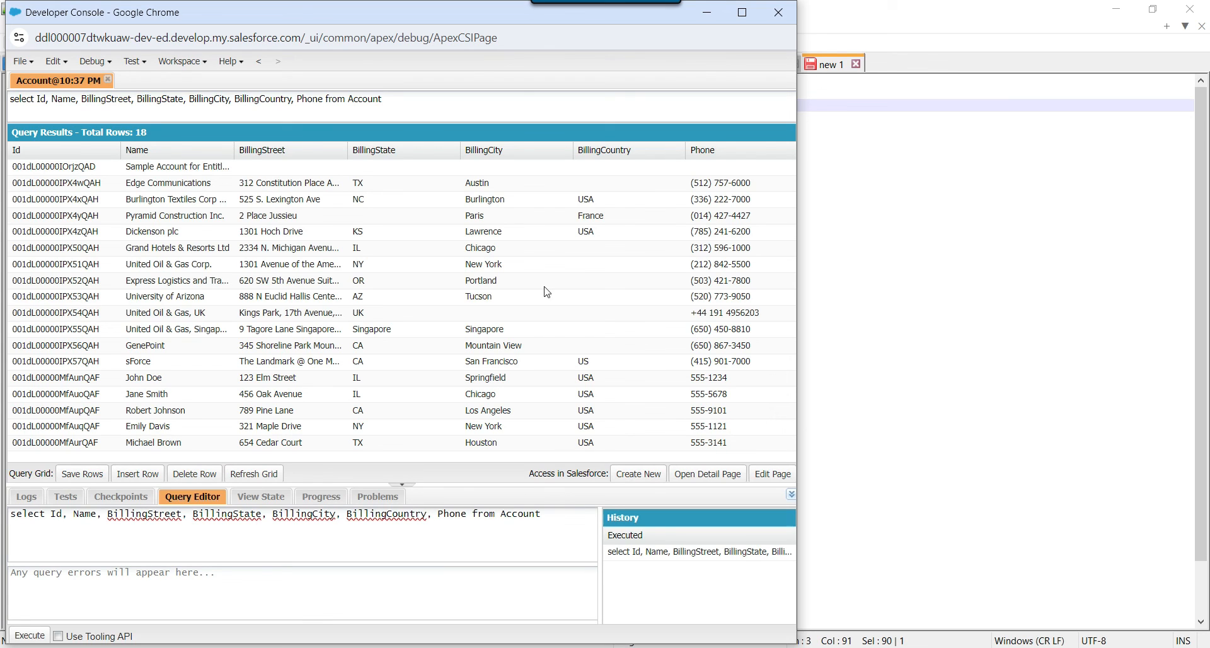
left_click(785, 8)
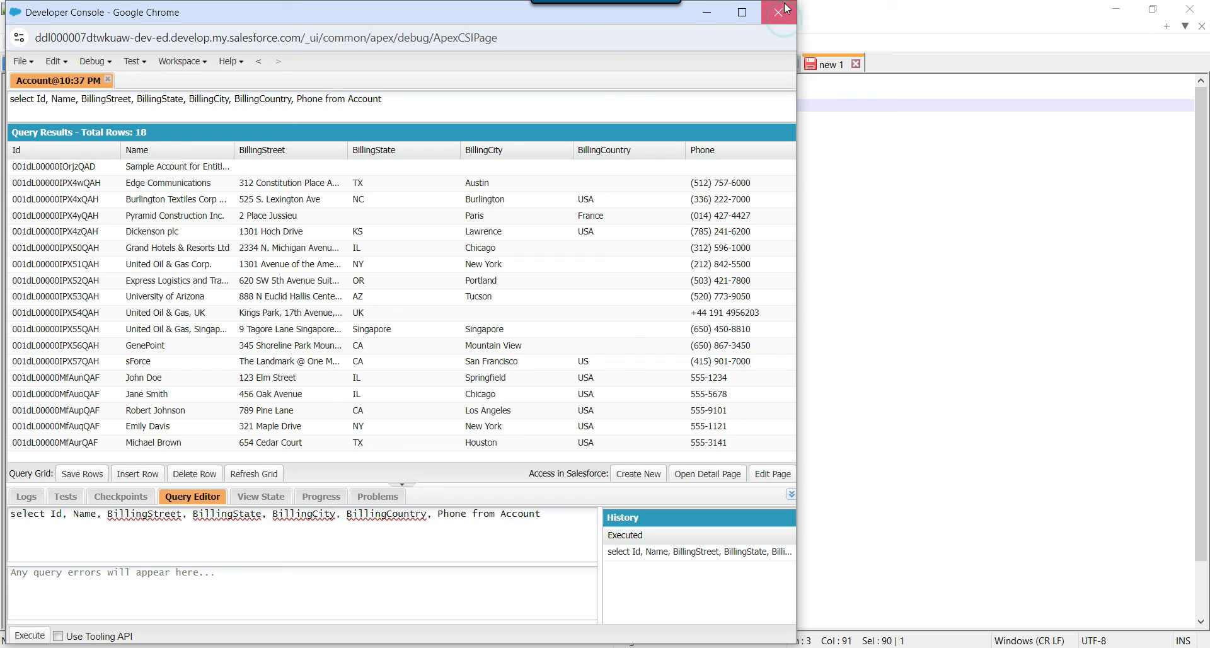
left_click(260, 476)
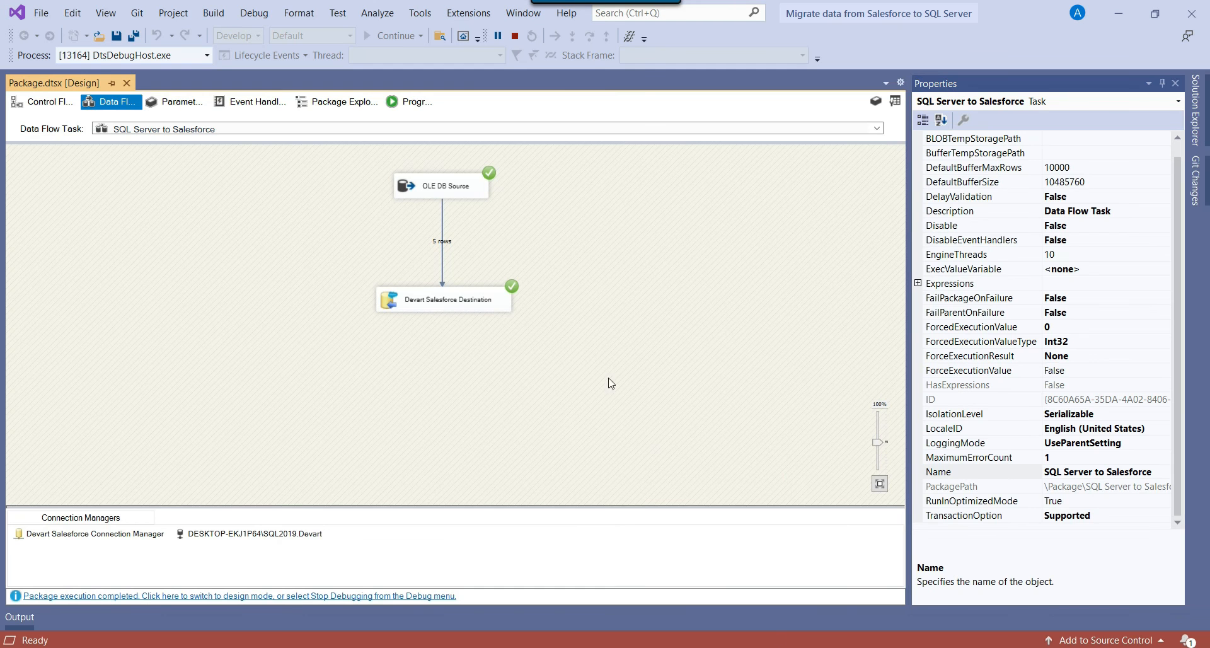
Open the SQL Server to Salesforce data flow task from the package's control flow.
left_click(45, 102)
double_click(172, 158)
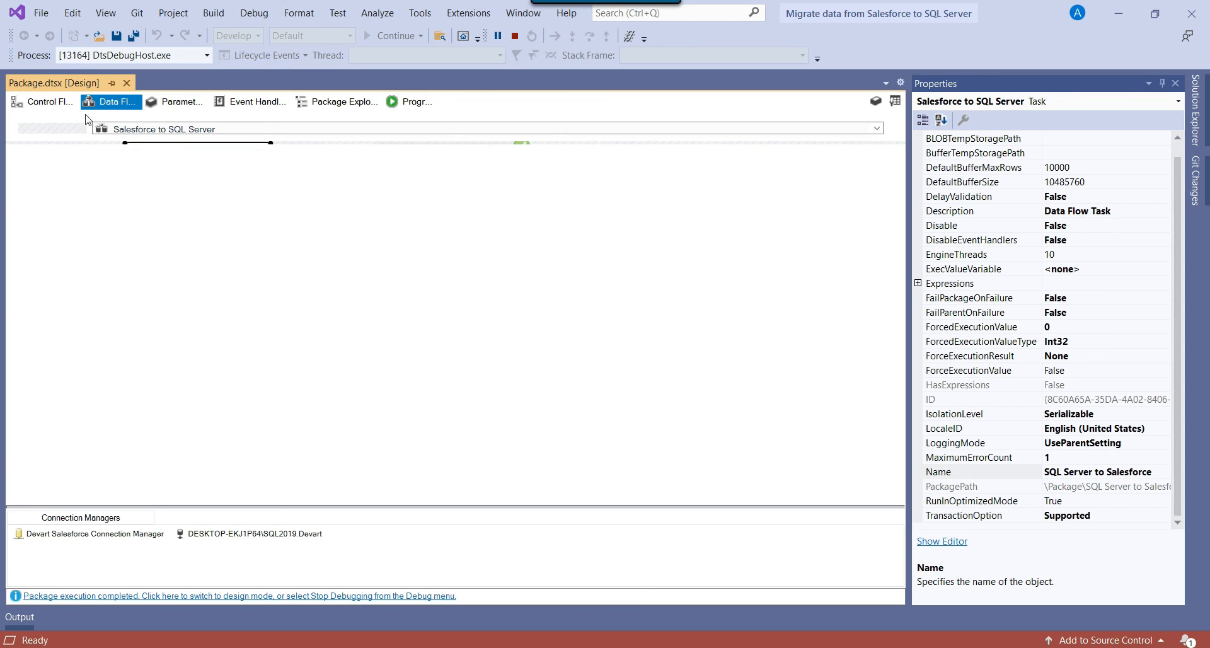
left_click(53, 104)
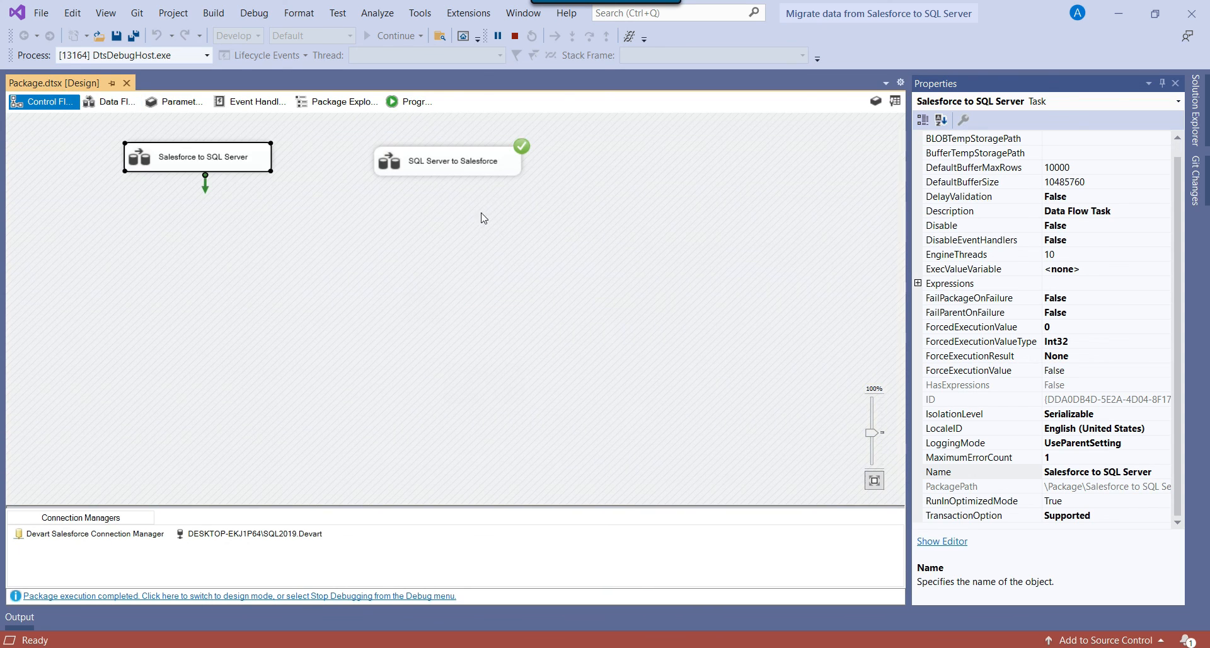
double_click(433, 166)
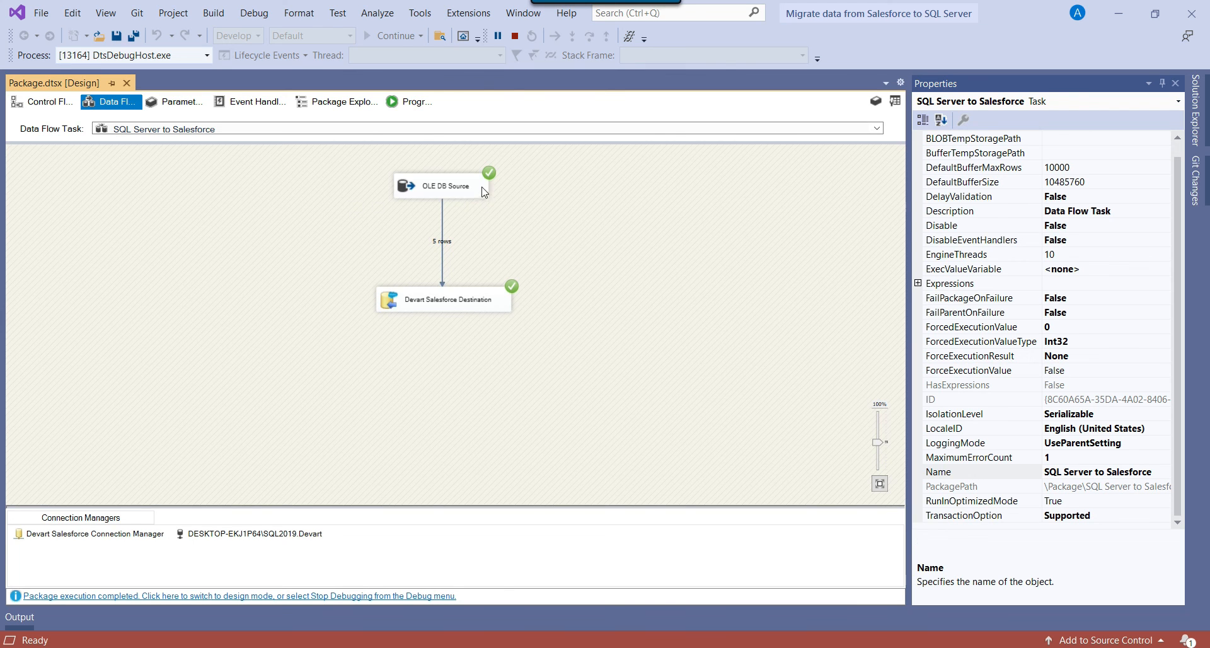
Check the OLE DB Source properties, then the Devart Salesforce Destination's Insert into Account settings.
left_click(472, 185)
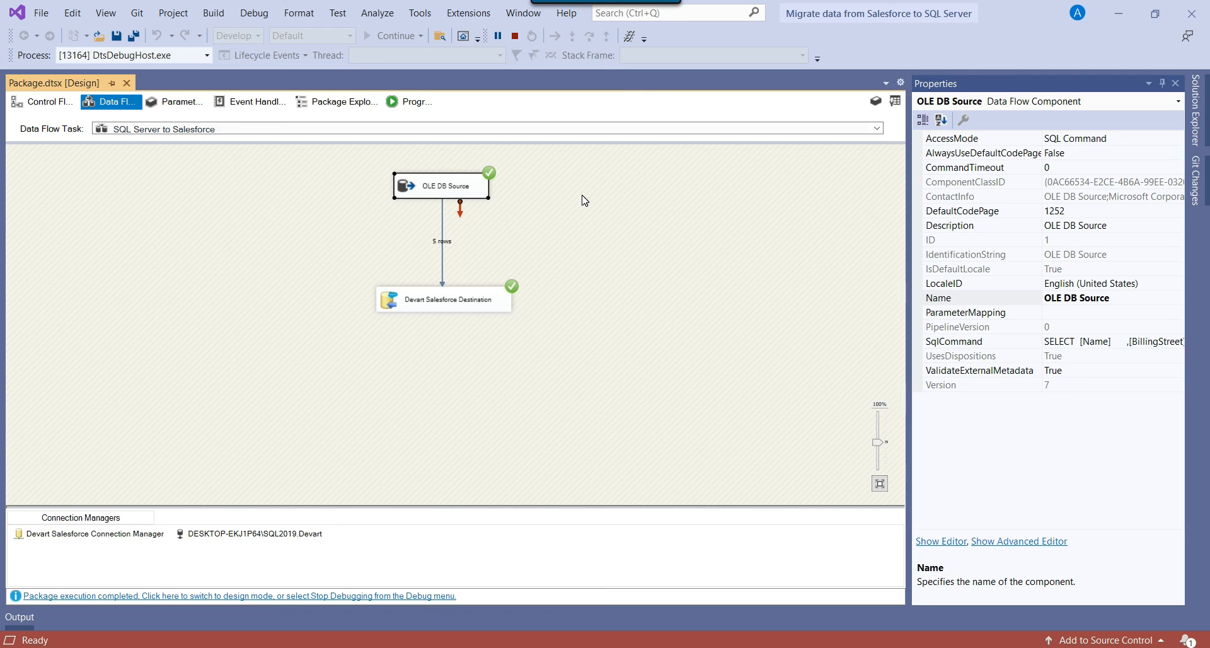
left_click(344, 169)
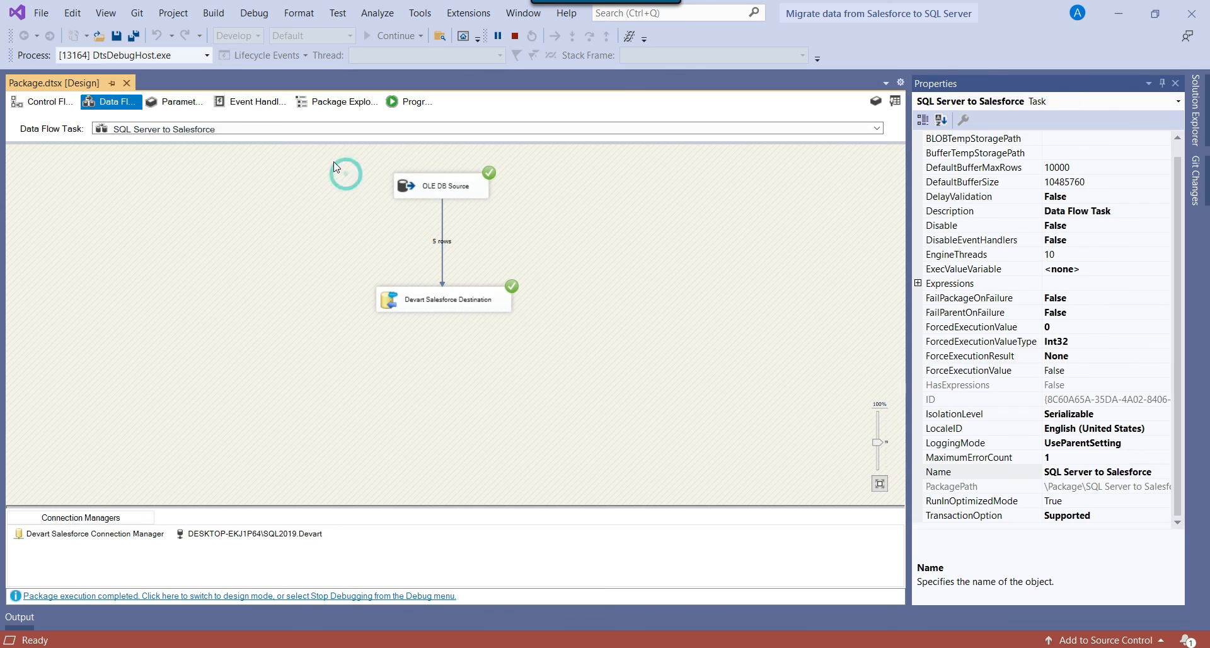
left_click(464, 305)
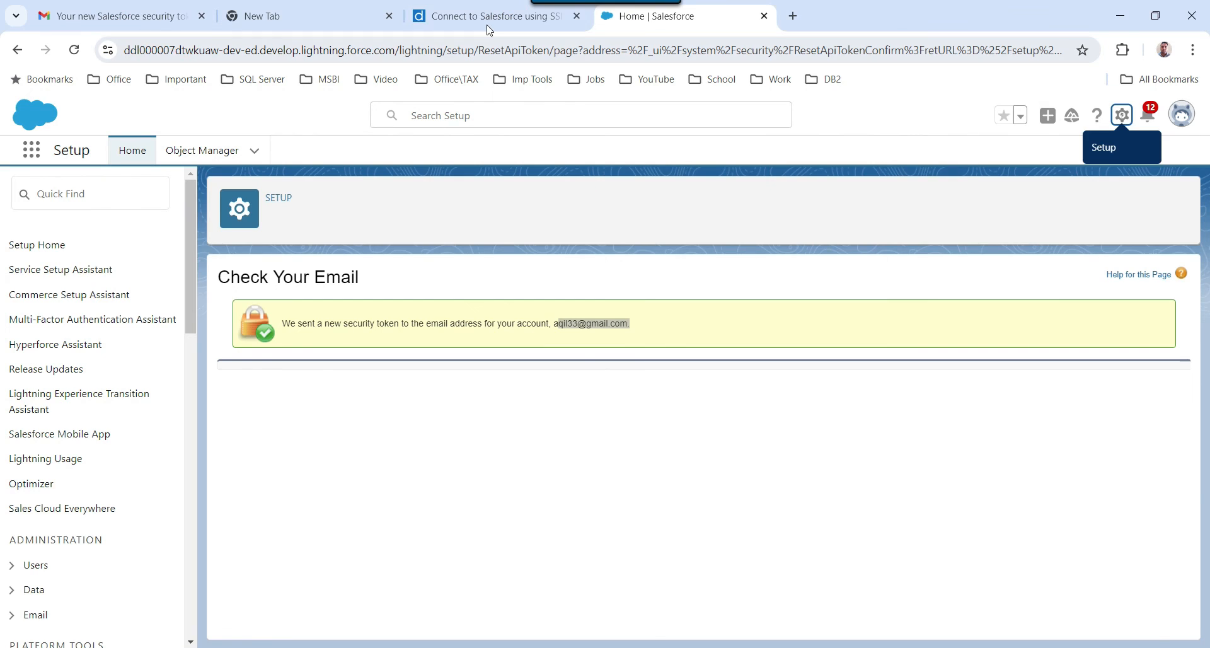
On Devart's Salesforce SSIS page, scroll to the CRM components list with HubSpot and Zoho CRM.
left_click(489, 24)
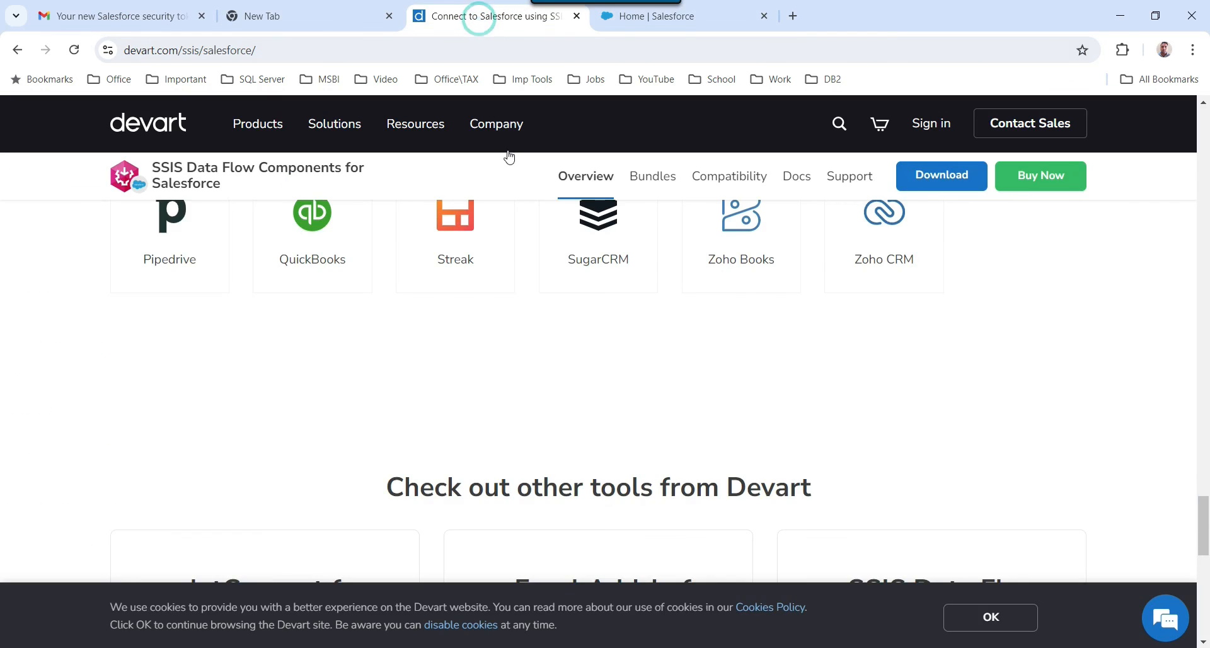
scroll(350, 244, "up", 15)
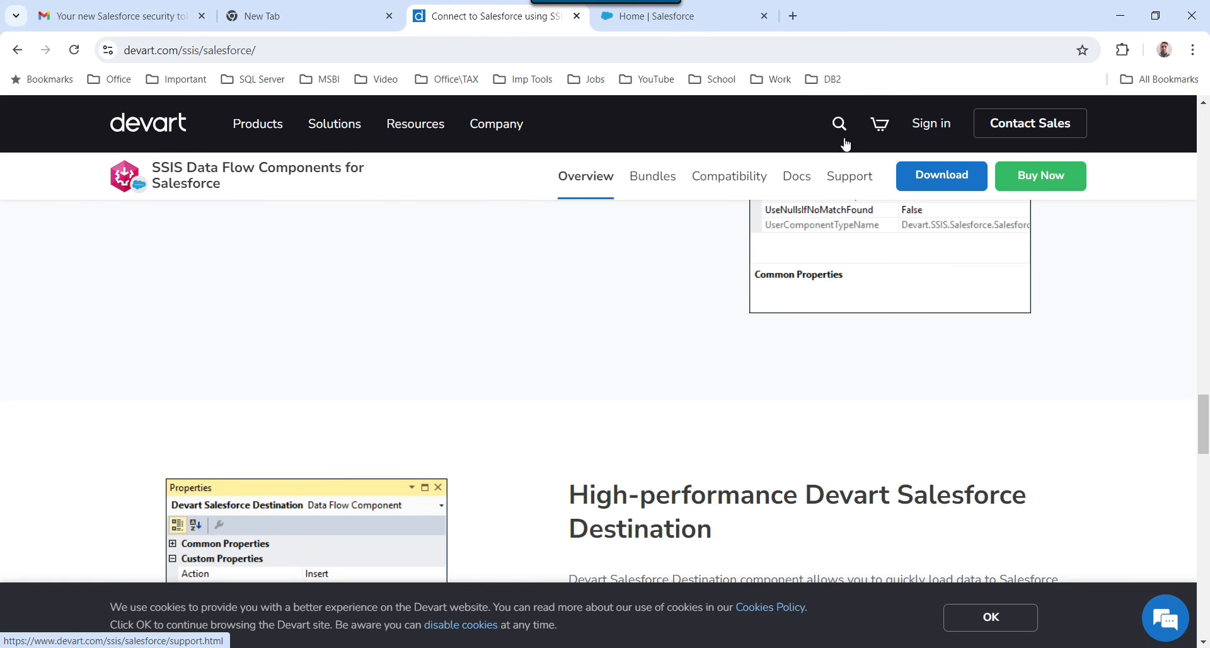
scroll(1071, 309, "up", 7)
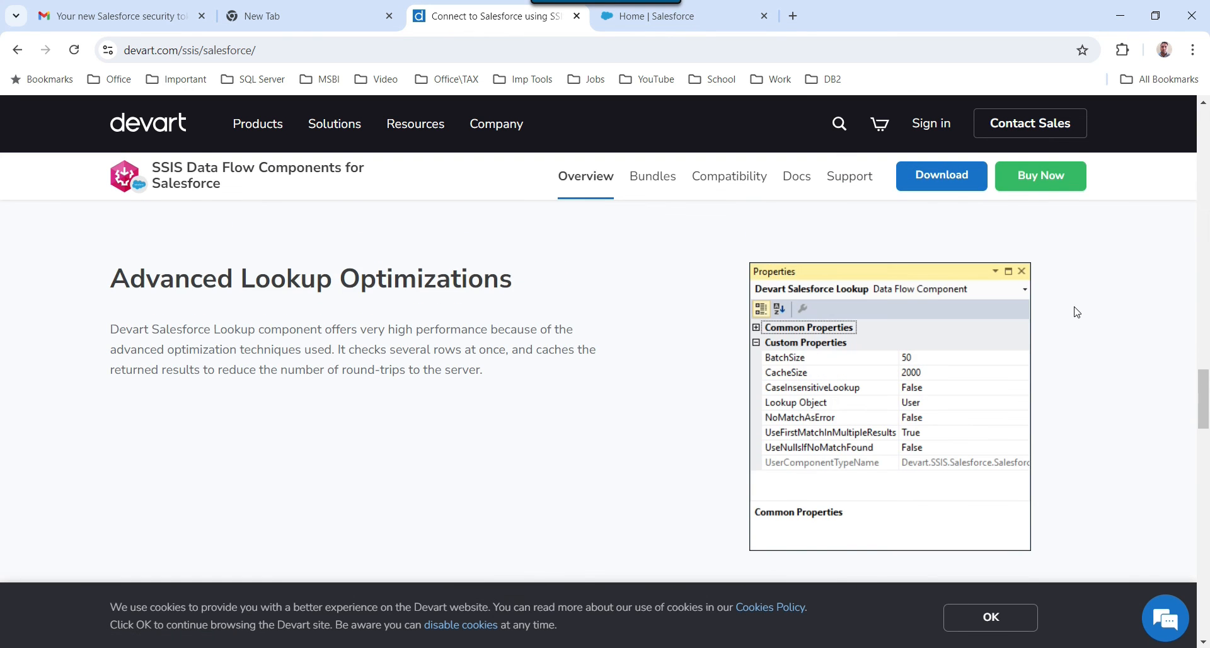
scroll(1076, 312, "up", 10)
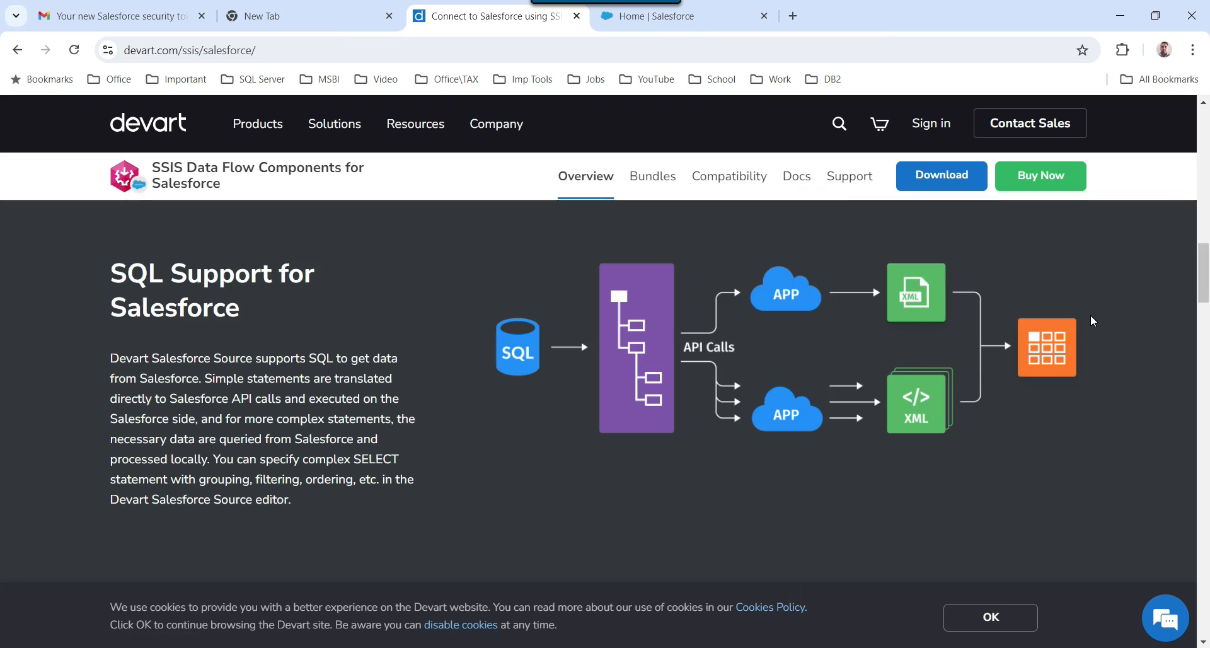
scroll(1090, 316, "down", 20)
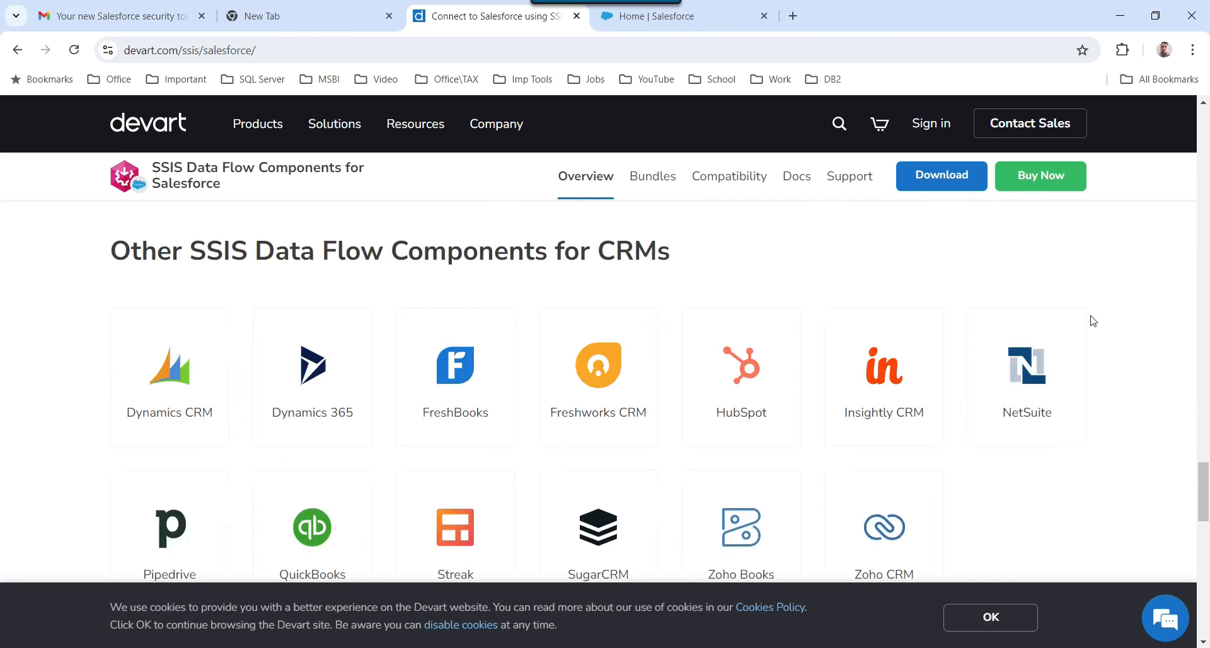
scroll(1092, 321, "down", 5)
scroll(1093, 321, "up", 6)
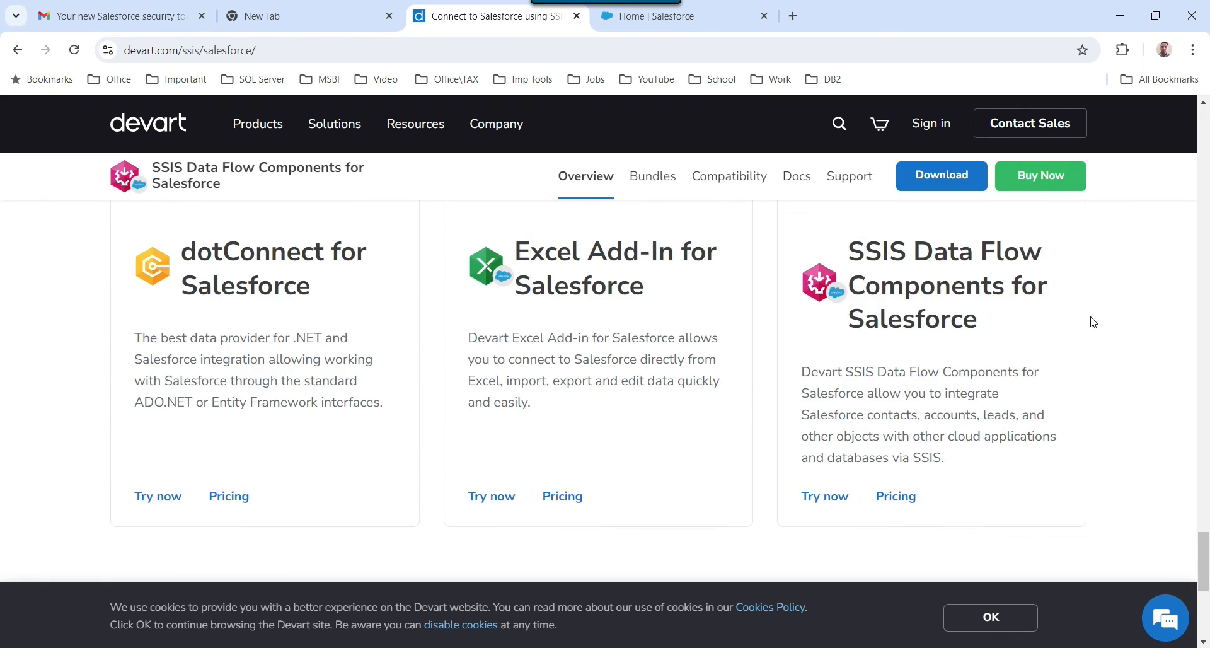
scroll(1093, 322, "up", 4)
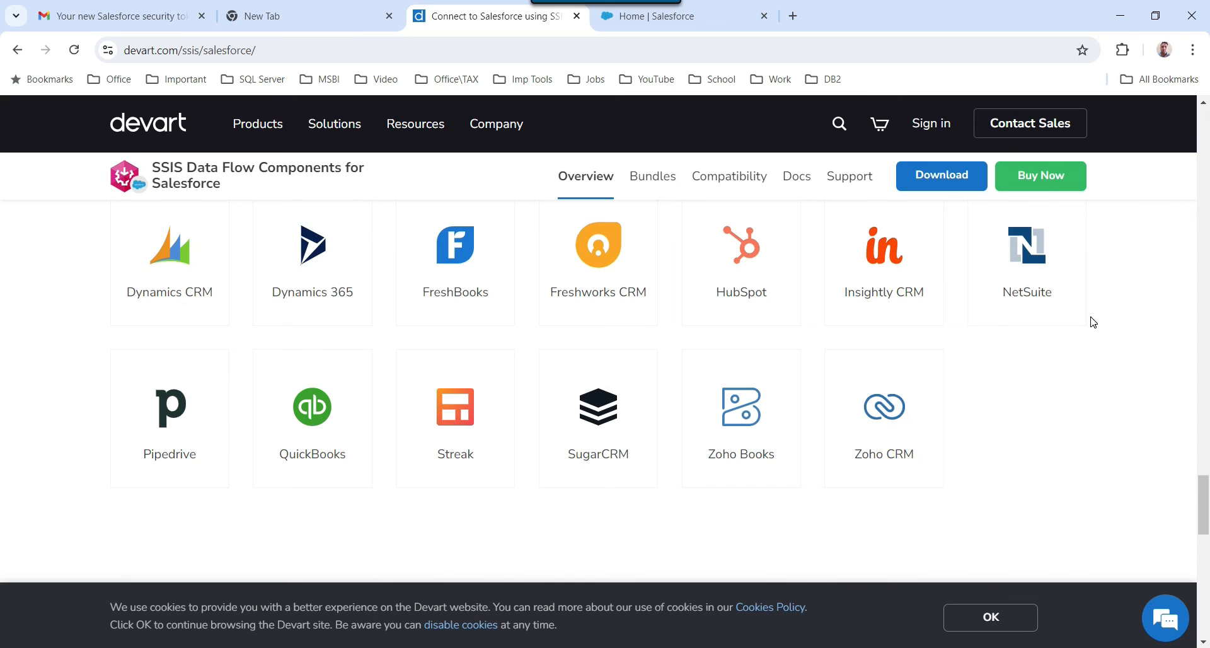
scroll(1093, 322, "up", 1)
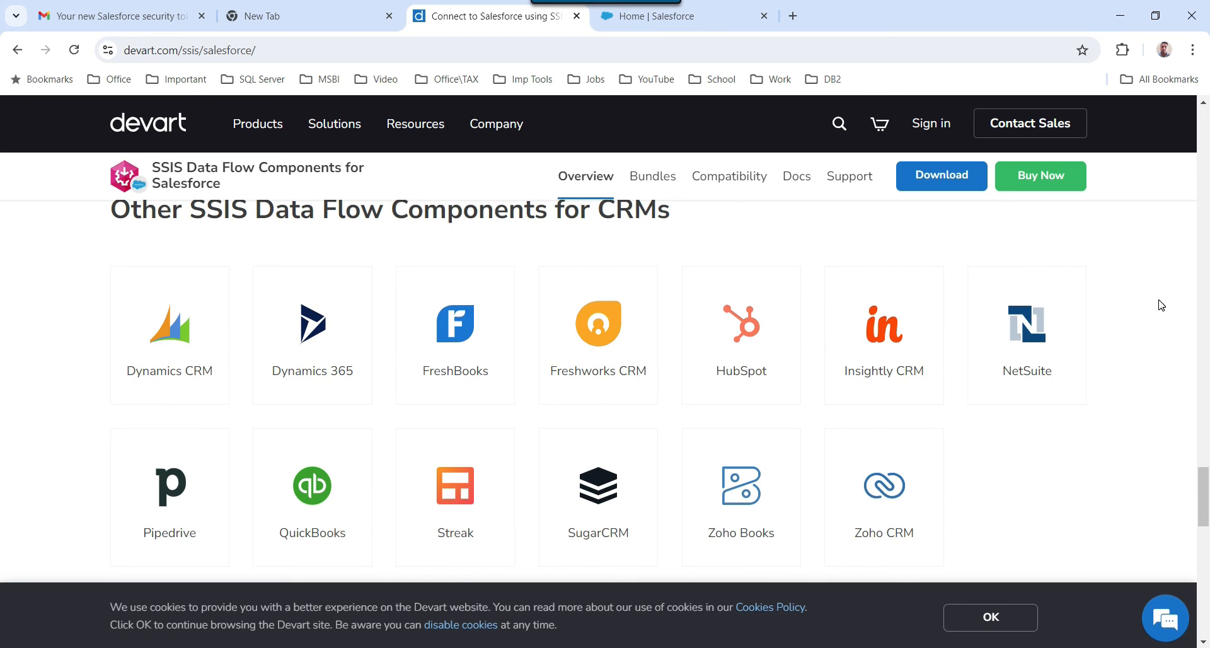